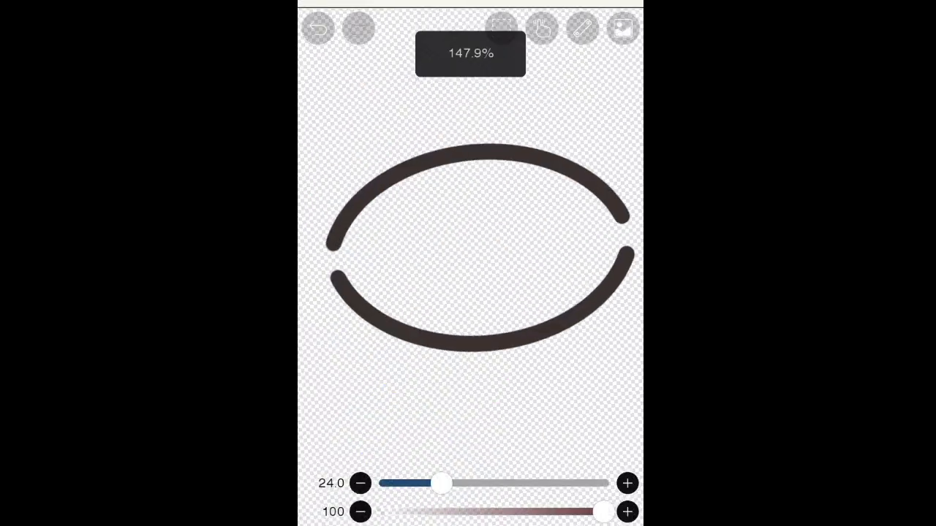
Place an empty layer beneath the two lip arcs and narrow the upper arc with Perspective Form
click(336, 369)
drag(579, 246, 579, 384)
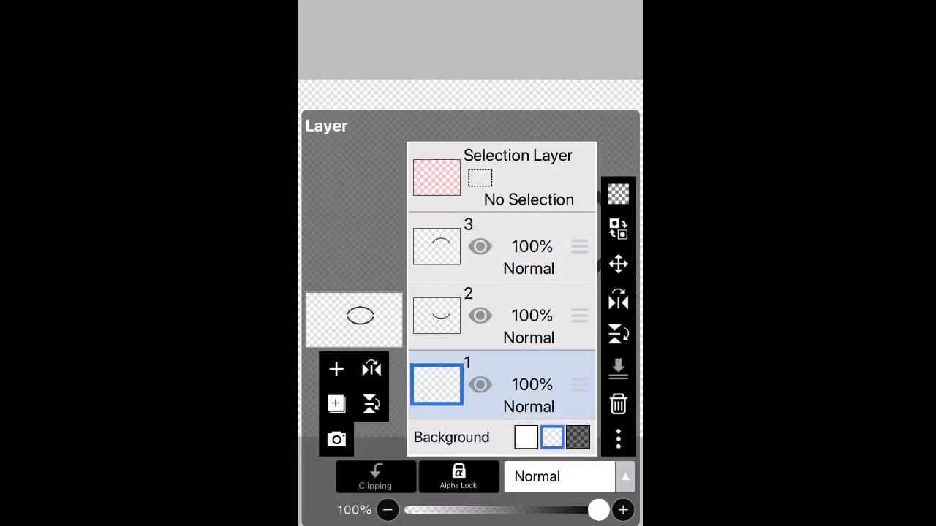
click(439, 244)
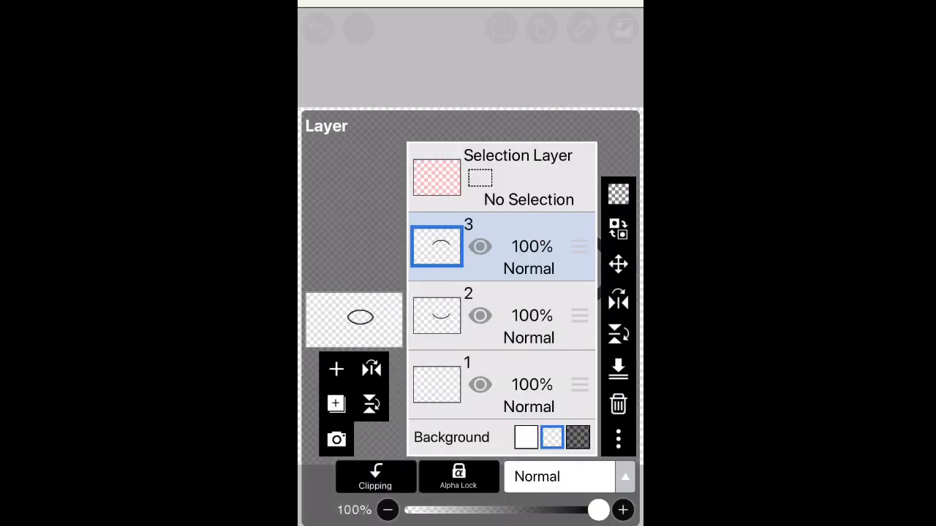
click(619, 264)
click(452, 433)
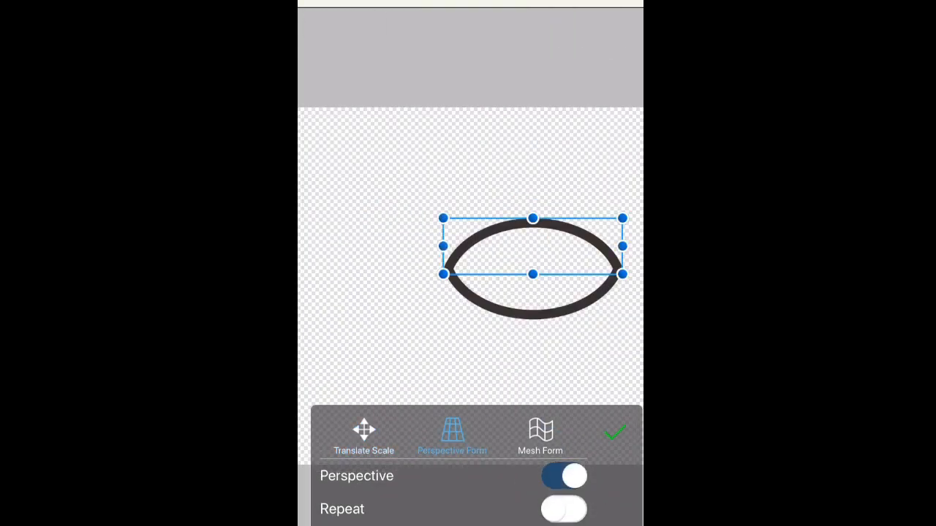
scroll(532, 268, up, 3)
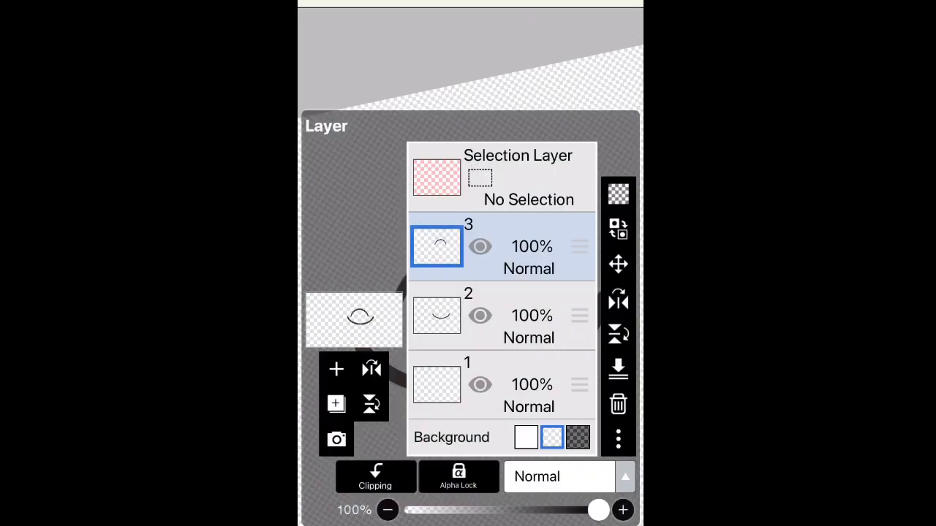
Delete the lower lip arc and duplicate the upper arc's layer to replace it
click(618, 404)
click(439, 314)
click(336, 403)
click(375, 326)
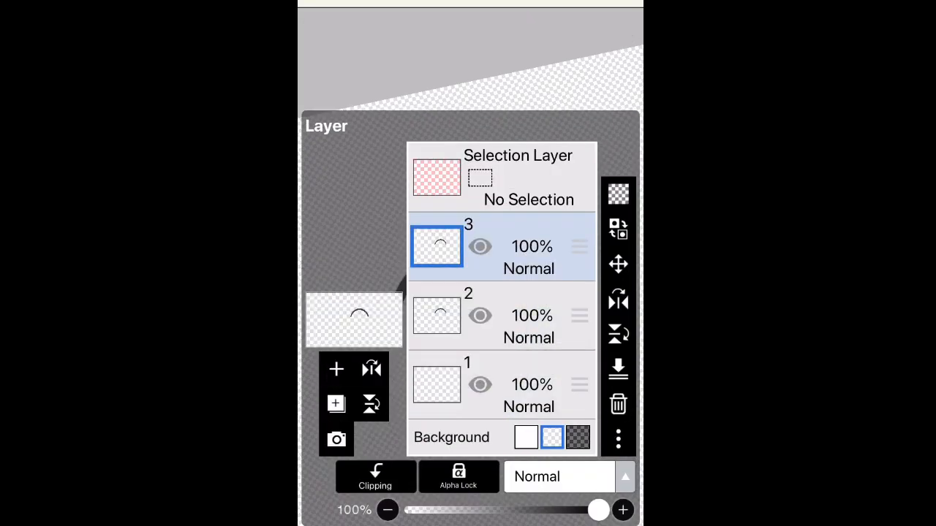
Flip the duplicated arc vertically and move it by (-1, -112) so the two arcs close the mouth outline
click(618, 334)
click(619, 264)
drag(470, 446, 469, 384)
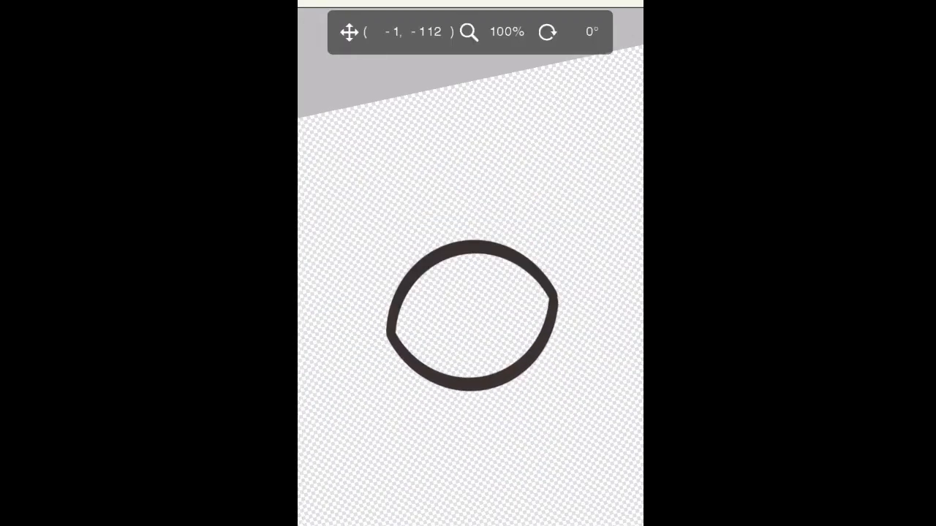
Fill the inside of the mouth outline with dark red on the bottom layer using the Bucket tool
click(568, 523)
click(522, 380)
click(568, 523)
click(376, 523)
click(401, 311)
click(483, 316)
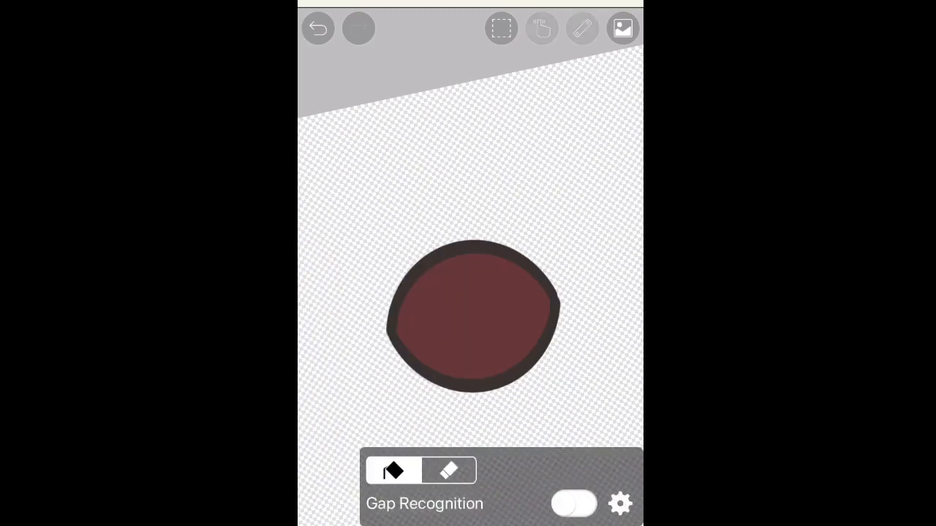
Try refilling the mouth interior with a muted red of hue 0°, saturation 36% and brightness 49%
scroll(470, 314, up, 3)
drag(472, 302, 442, 240)
click(470, 523)
click(440, 233)
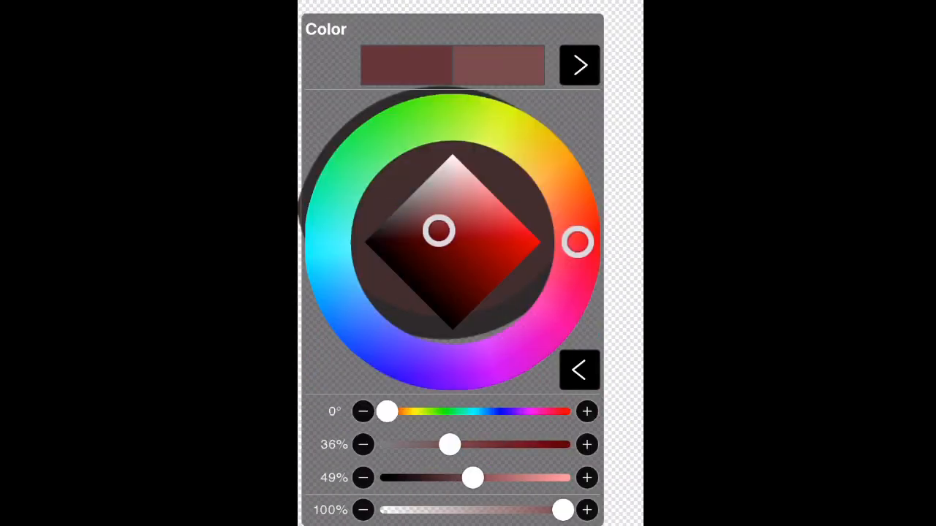
click(623, 263)
click(317, 28)
click(446, 238)
drag(588, 242, 626, 209)
click(317, 29)
Set the color to hue 0°, saturation 55%, brightness 48% and fill the mouth interior with it
click(470, 522)
drag(439, 231, 455, 248)
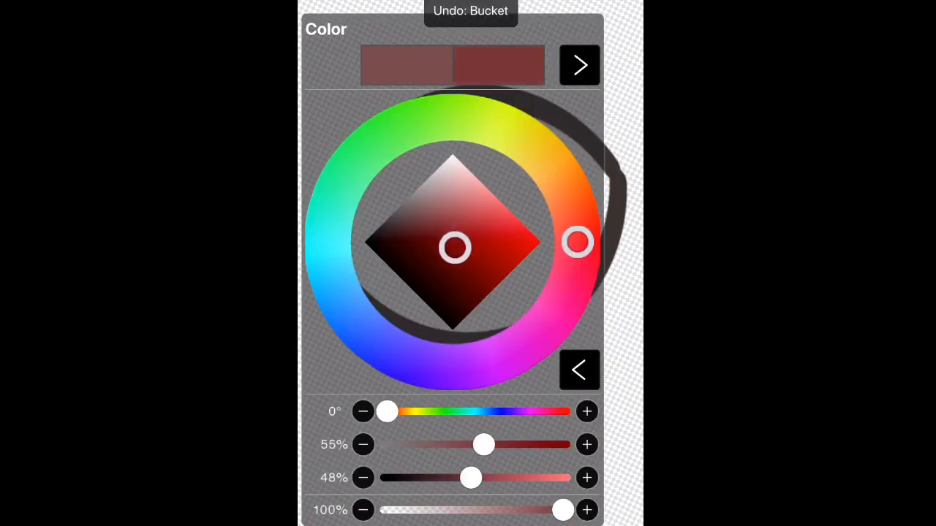
click(623, 263)
click(470, 249)
Add a clipping layer above the mouth fill and choose a light pink brush color
scroll(482, 249, down, 2)
click(568, 522)
click(334, 367)
click(568, 522)
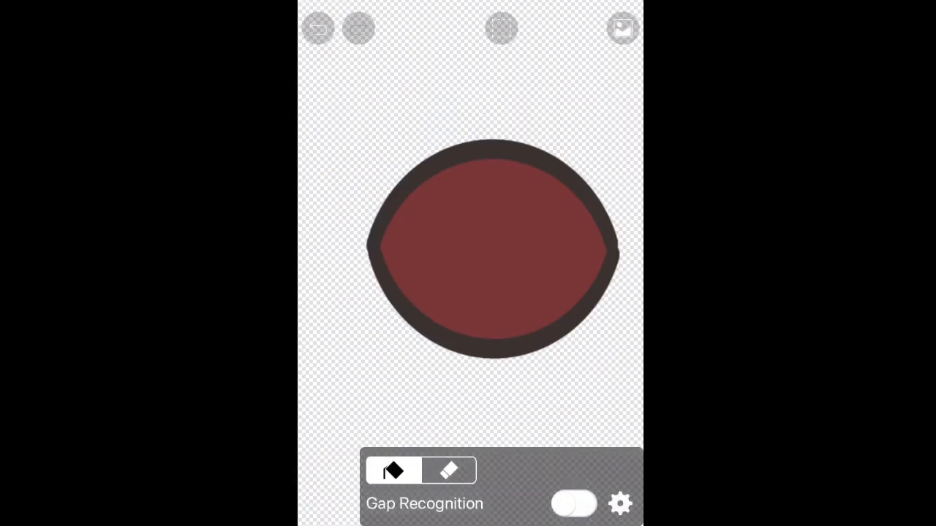
click(470, 522)
mouse_move(468, 183)
mouse_down()
mouse_move(474, 174)
mouse_move(485, 195)
mouse_up()
click(322, 523)
scroll(482, 233, down, 1)
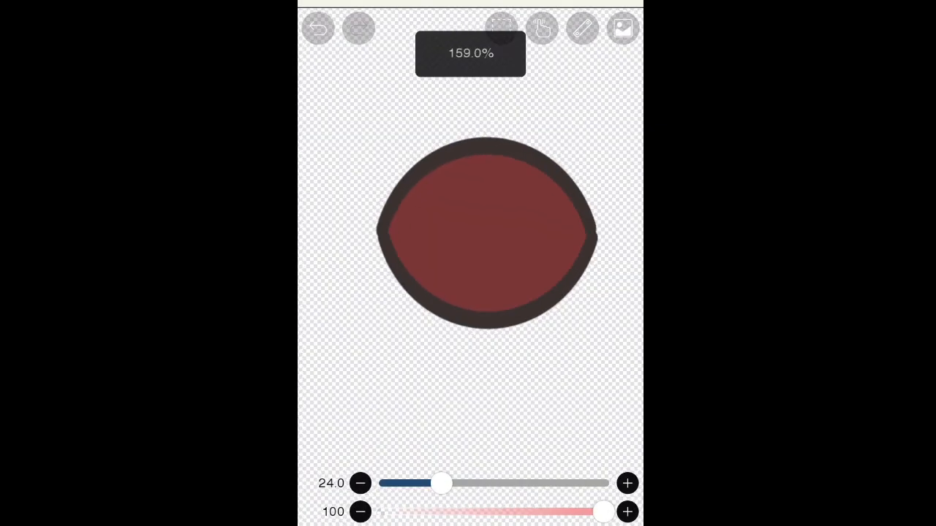
Paint a light pink tongue across the lower part of the mouth with the size 24 brush
scroll(482, 234, up, 1)
drag(585, 270, 357, 361)
click(317, 29)
mouse_move(599, 254)
mouse_down()
mouse_move(361, 287)
mouse_move(618, 269)
mouse_up()
click(317, 29)
mouse_move(551, 263)
mouse_down()
mouse_move(388, 302)
mouse_move(560, 252)
mouse_up()
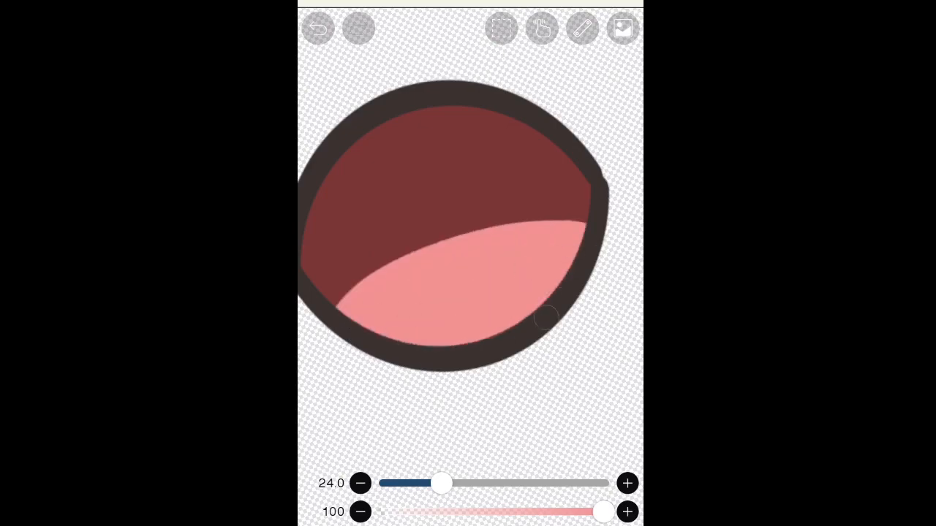
Trim the right end of the tongue with the eraser at size 3.3
scroll(468, 234, up, 3)
drag(440, 483, 406, 484)
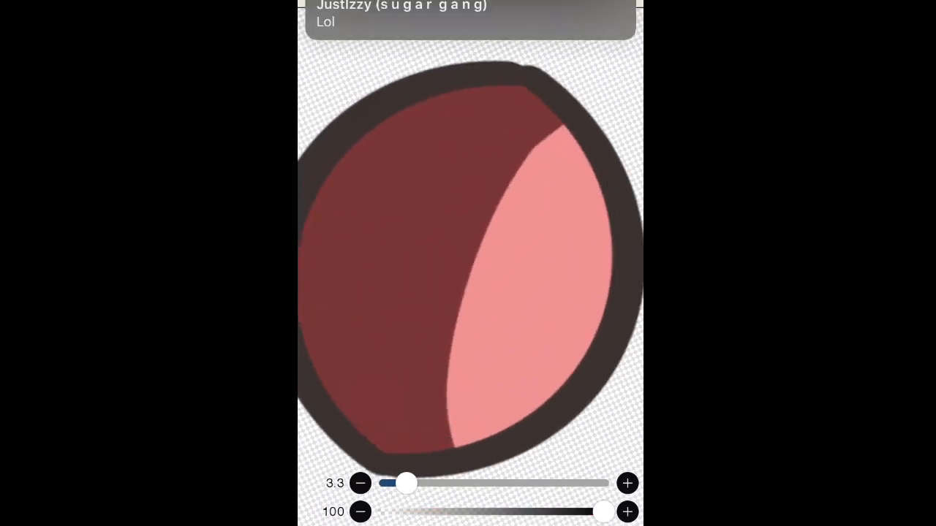
scroll(563, 139, up, 3)
scroll(470, 263, down, 5)
scroll(470, 263, up, 1)
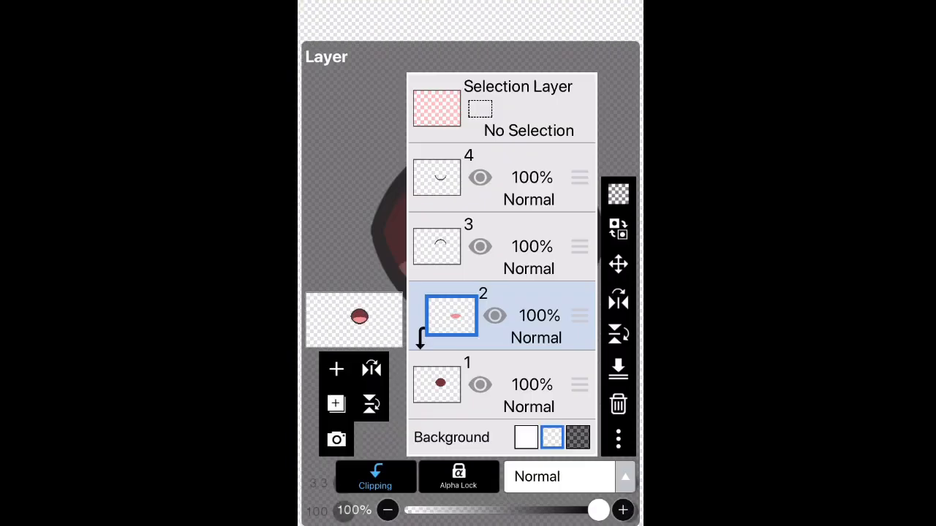
Merge the tongue layer down into the mouth fill layer
click(617, 369)
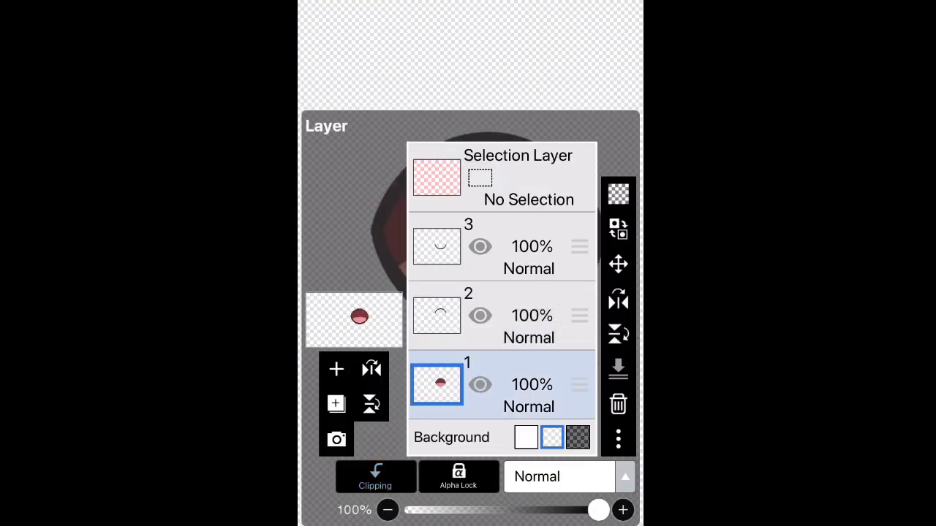
click(501, 315)
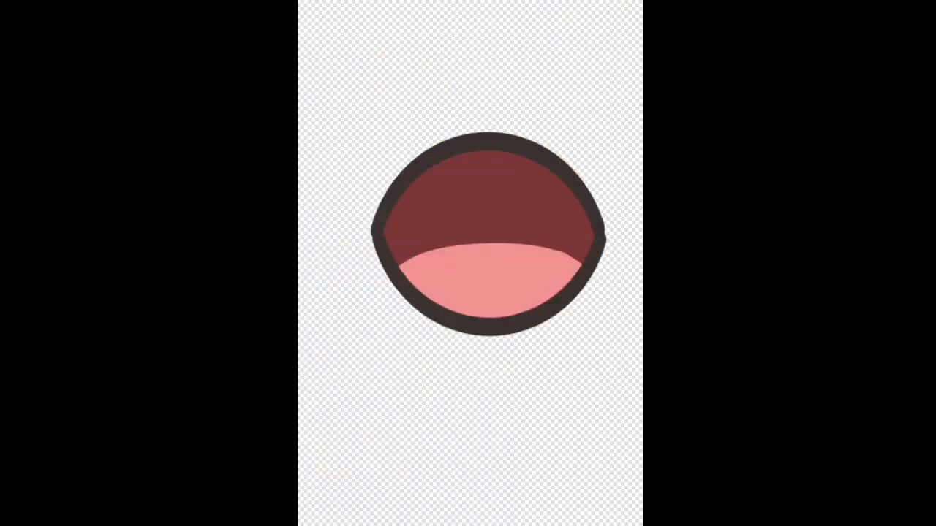
scroll(470, 293, down, 1)
On a new layer above the mouth fill, paint white upper teeth with the brush set to size 44
click(581, 28)
click(581, 27)
drag(441, 483, 463, 483)
scroll(470, 300, up, 3)
mouse_move(358, 234)
mouse_down()
mouse_move(393, 267)
mouse_move(472, 276)
mouse_up()
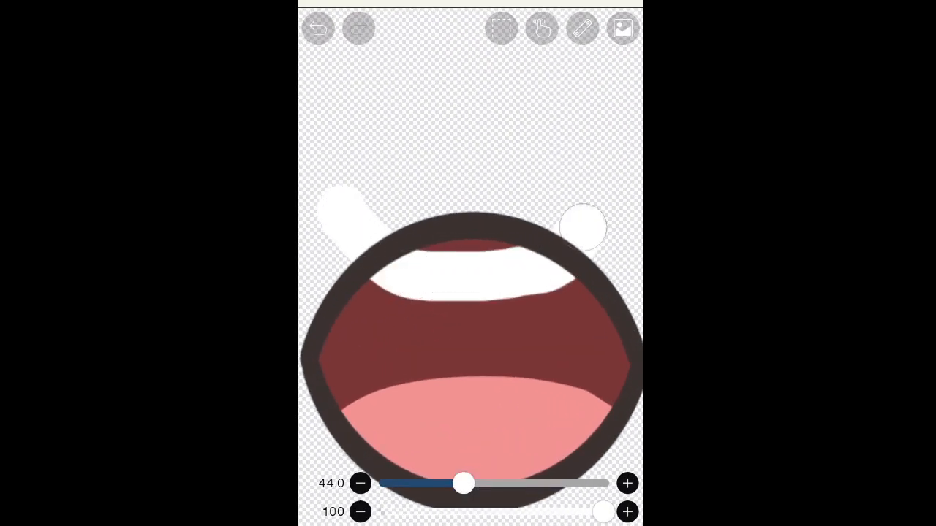
drag(583, 228, 588, 183)
scroll(470, 292, down, 1)
Turn on the Mirror Ruler and align its axis with the vertical center of the mouth
click(582, 27)
click(463, 153)
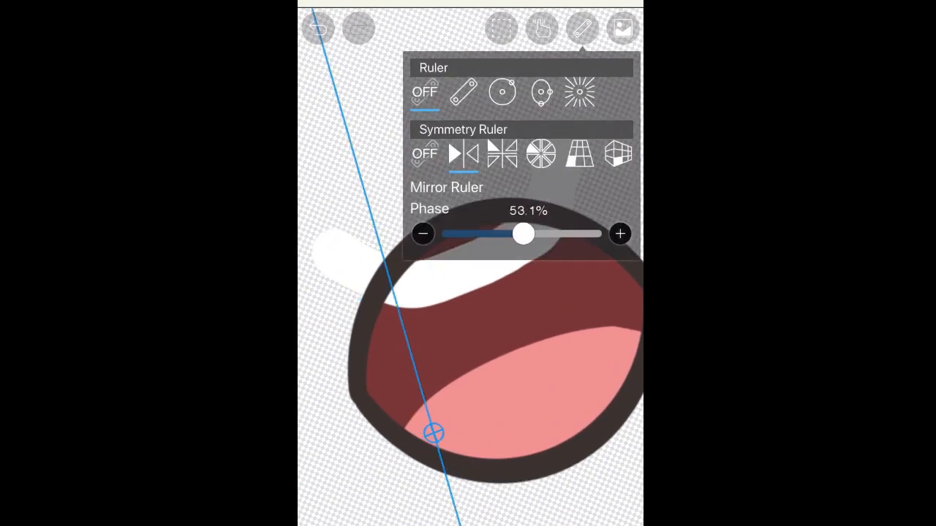
click(582, 28)
drag(384, 304, 395, 287)
drag(457, 405, 502, 405)
click(318, 28)
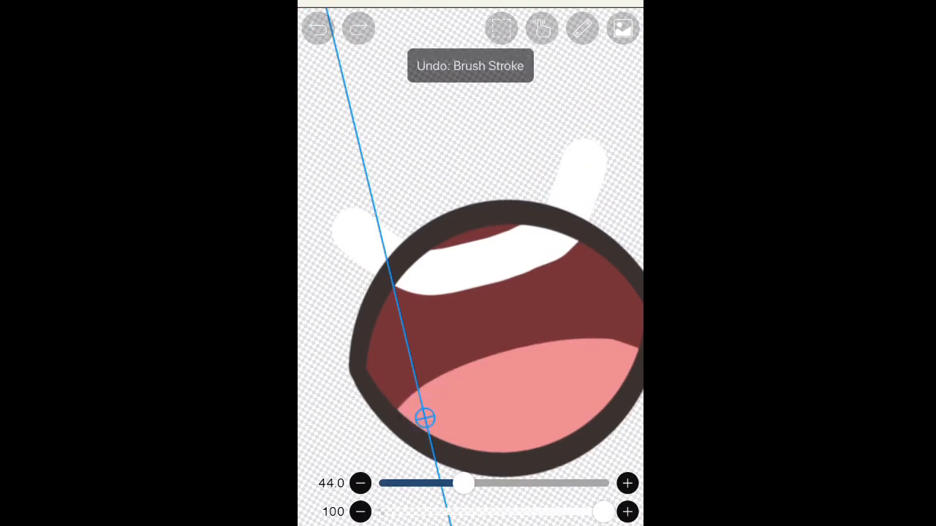
mouse_move(425, 419)
mouse_down()
mouse_move(541, 456)
mouse_move(539, 476)
mouse_up()
scroll(470, 307, up, 1)
scroll(470, 307, down, 1)
Remove the freehand upper teeth from the drawing
click(582, 522)
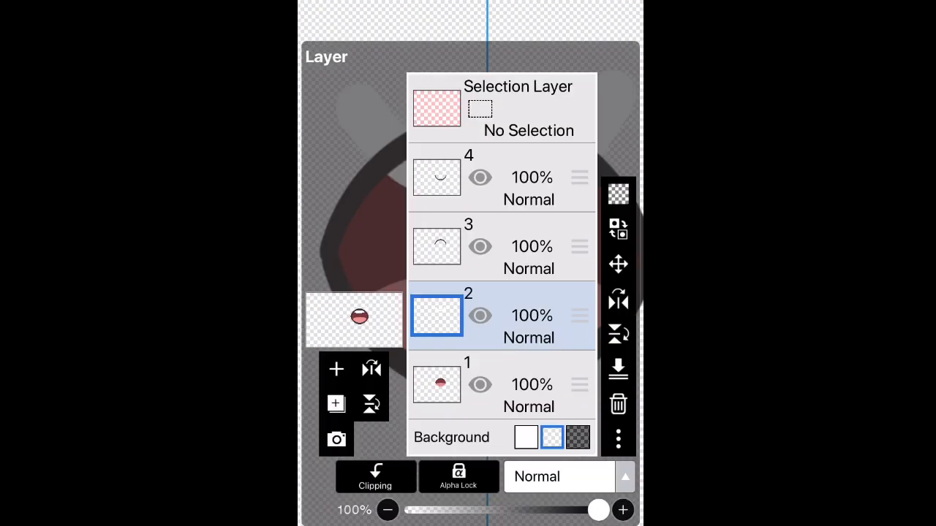
click(616, 403)
click(582, 523)
Paint symmetrical white upper teeth with the size 44 brush, filling the space up to the upper lip
scroll(380, 292, up, 3)
mouse_move(517, 202)
mouse_down()
mouse_move(486, 246)
mouse_move(336, 355)
mouse_up()
scroll(470, 292, down, 3)
scroll(470, 292, up, 1)
mouse_move(378, 307)
mouse_down()
mouse_move(340, 272)
mouse_move(410, 216)
mouse_up()
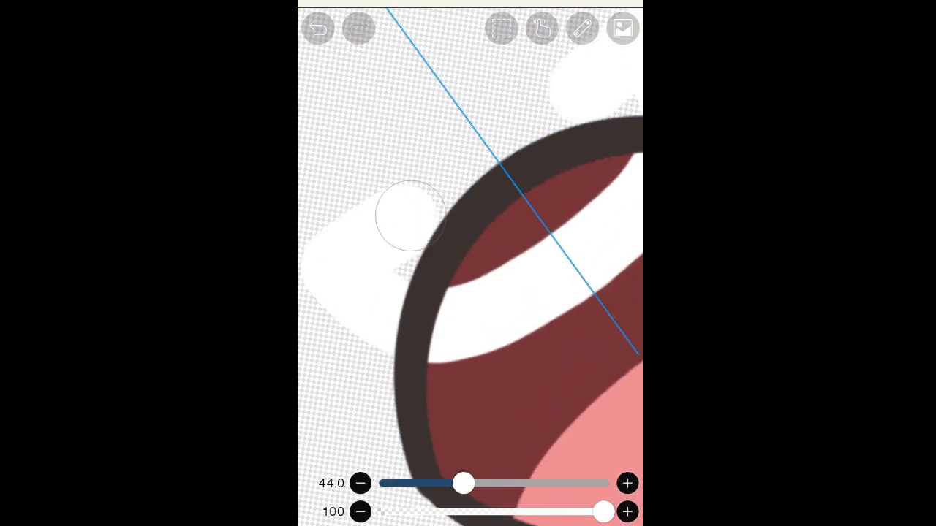
scroll(470, 293, down, 3)
scroll(470, 292, up, 4)
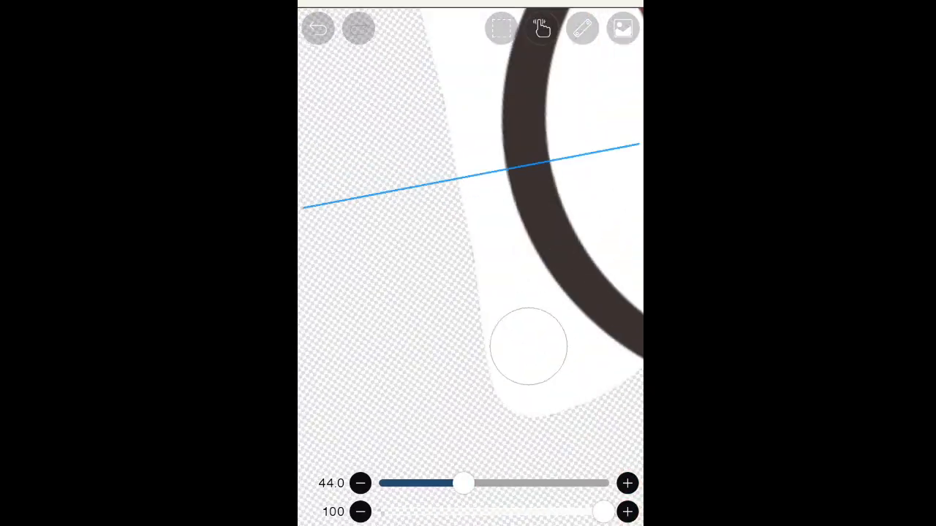
drag(480, 245, 480, 262)
Paint symmetrical white lower teeth along the bottom of the mouth on a separate layer
scroll(470, 292, down, 4)
scroll(470, 292, up, 2)
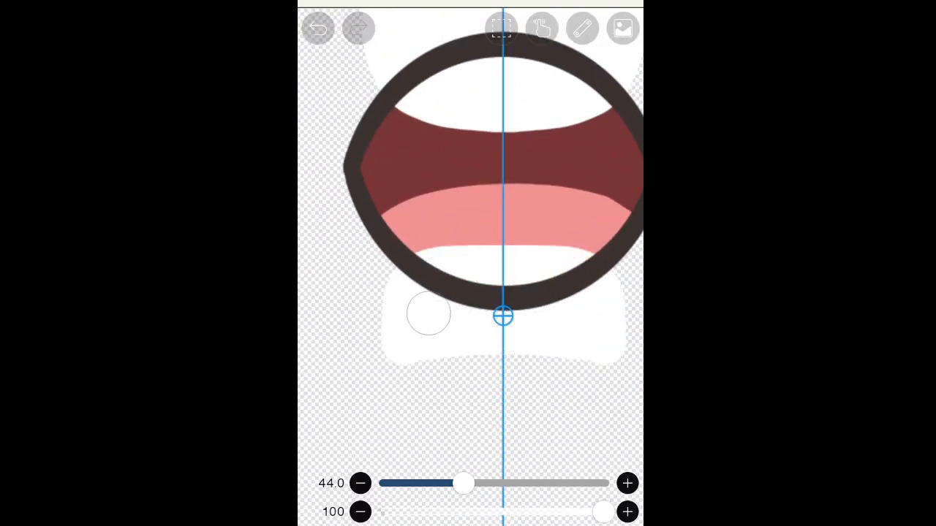
scroll(470, 292, down, 3)
scroll(470, 293, up, 4)
scroll(470, 293, down, 4)
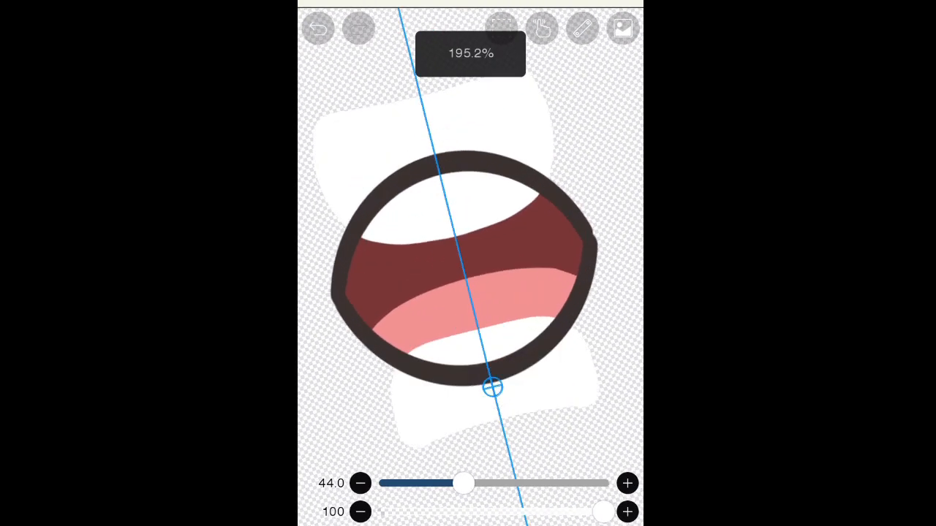
click(368, 521)
click(338, 261)
scroll(470, 292, up, 1)
click(500, 28)
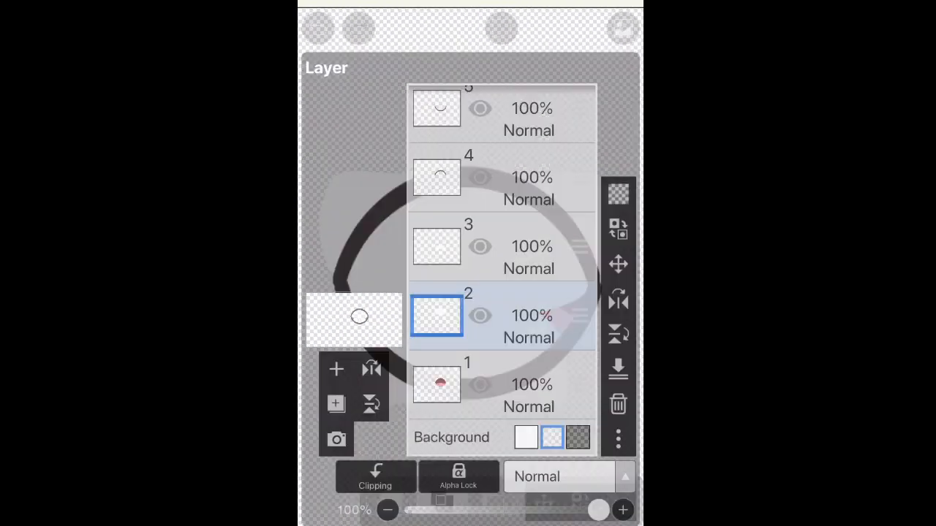
click(501, 244)
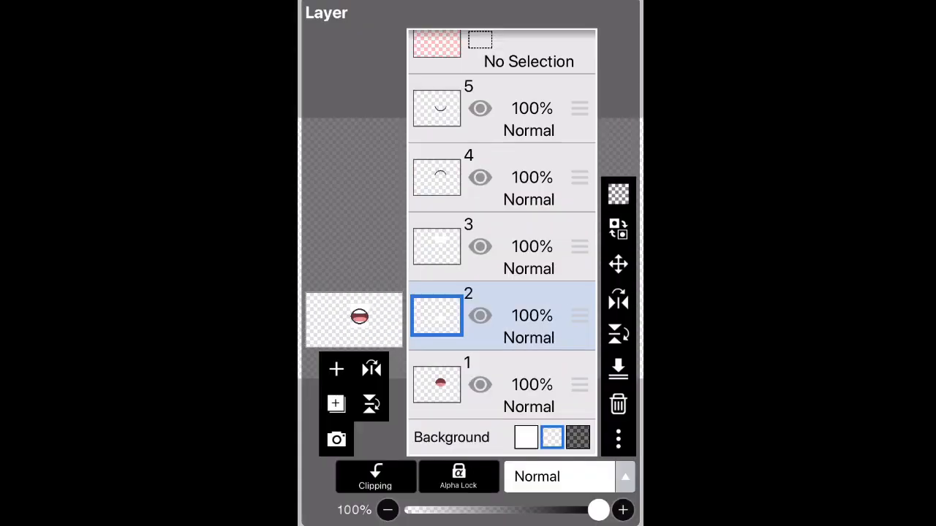
Try importing the character body base from the photo library, enlarged behind the mouth, without extracting a line drawing
click(336, 439)
click(470, 203)
scroll(470, 283, up, 8)
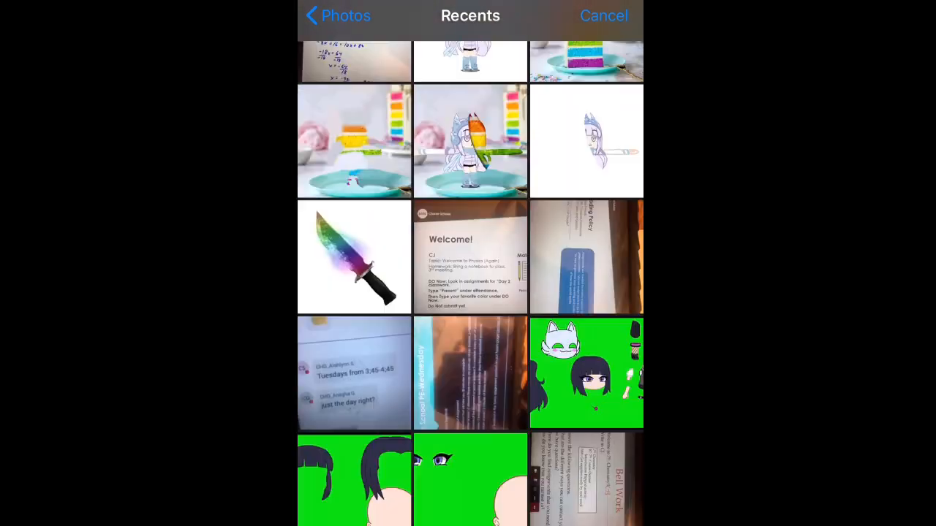
scroll(470, 284, down, 2)
scroll(470, 284, down, 4)
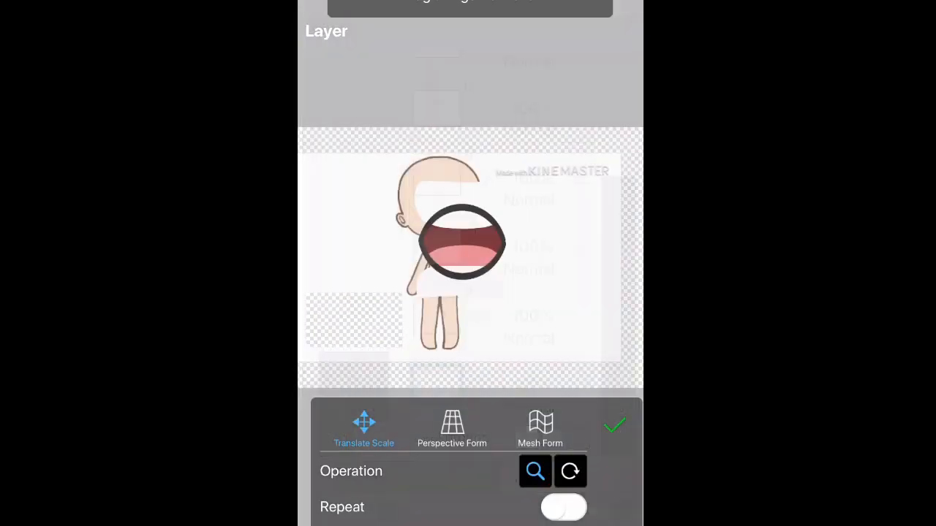
scroll(462, 248, up, 5)
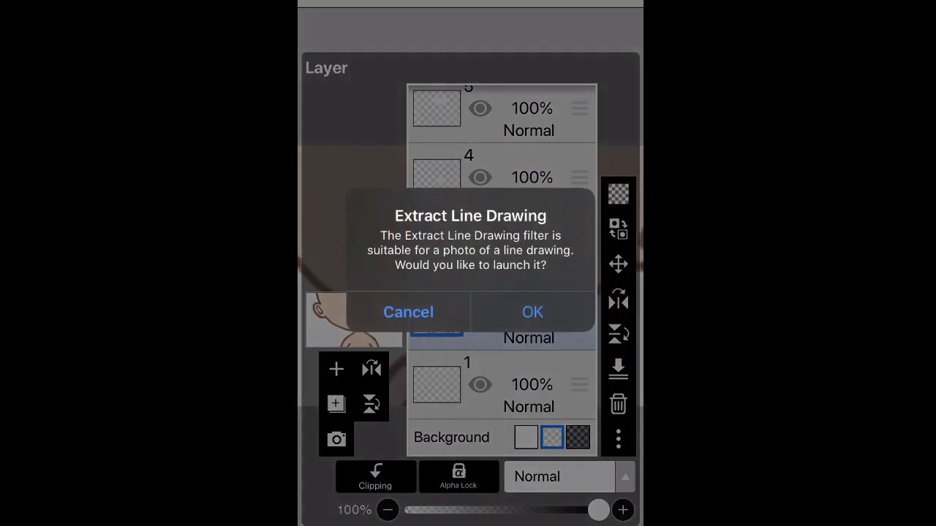
click(409, 312)
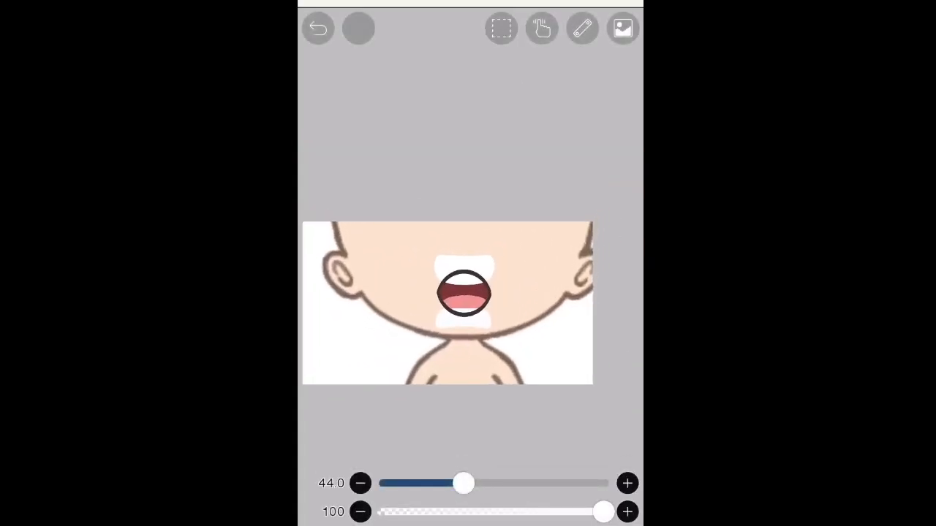
key(ctrl+z)
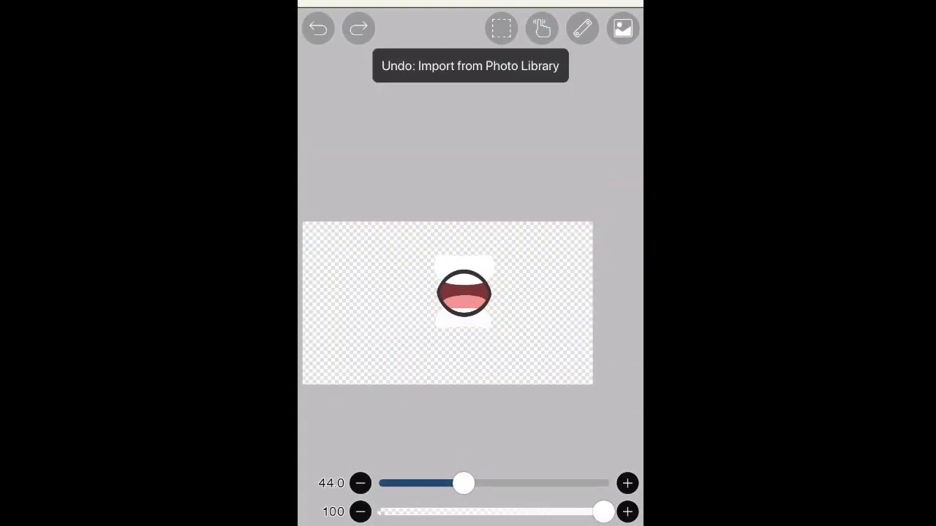
Import the character base from the photo library again and enlarge it so the mouth sits on the face
click(336, 404)
click(418, 146)
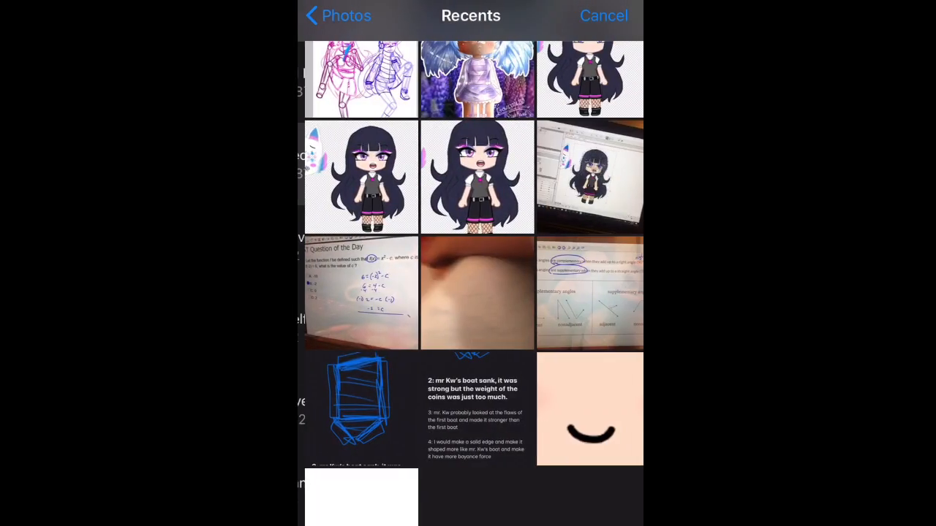
scroll(470, 263, up, 10)
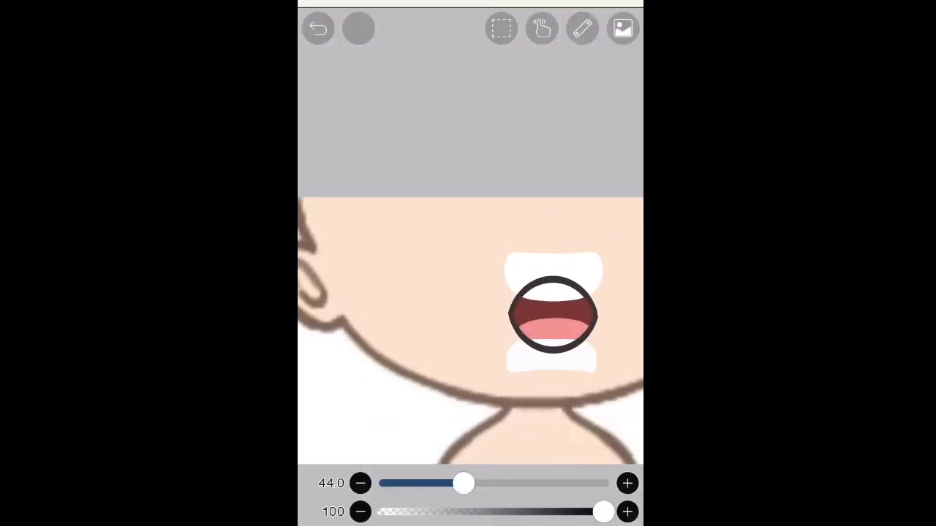
Paint black hair down the canvas's original left edge with the size 44 brush, covering the background behind the ear
drag(388, 199, 383, 462)
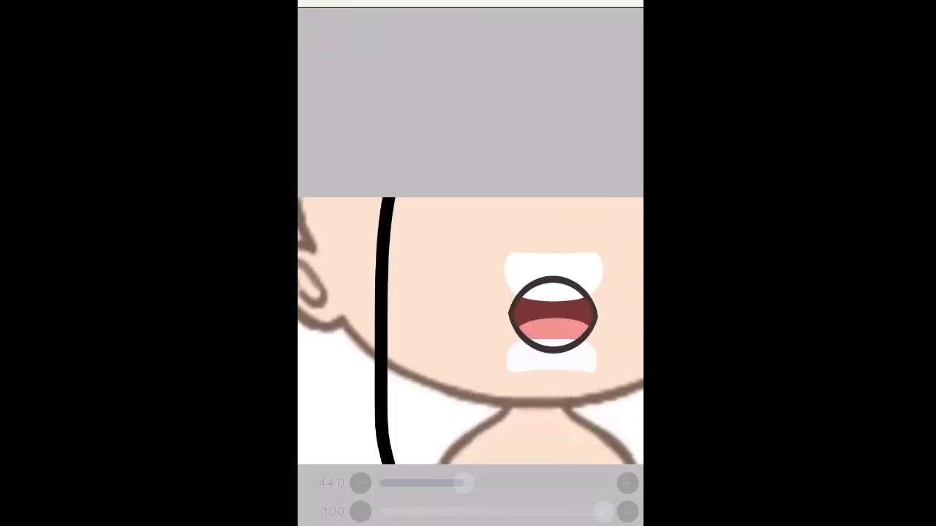
drag(421, 198, 398, 465)
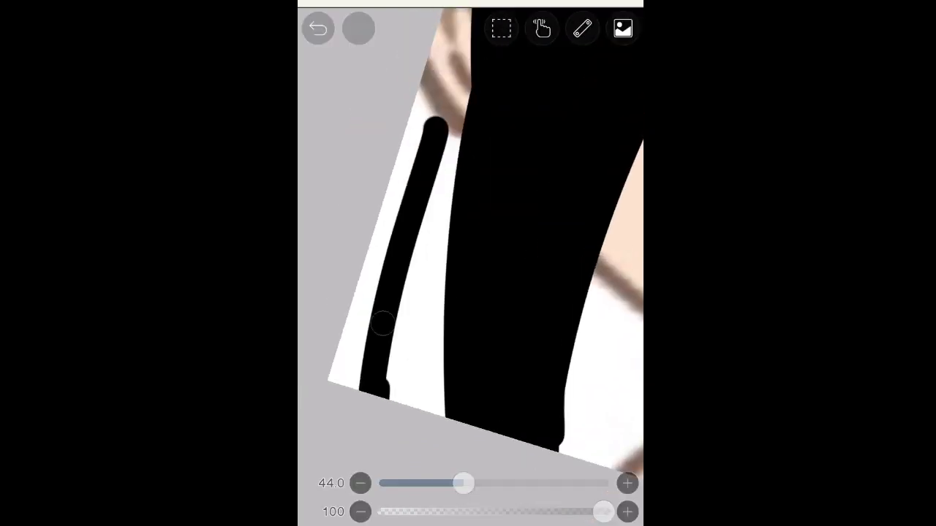
drag(433, 139, 413, 398)
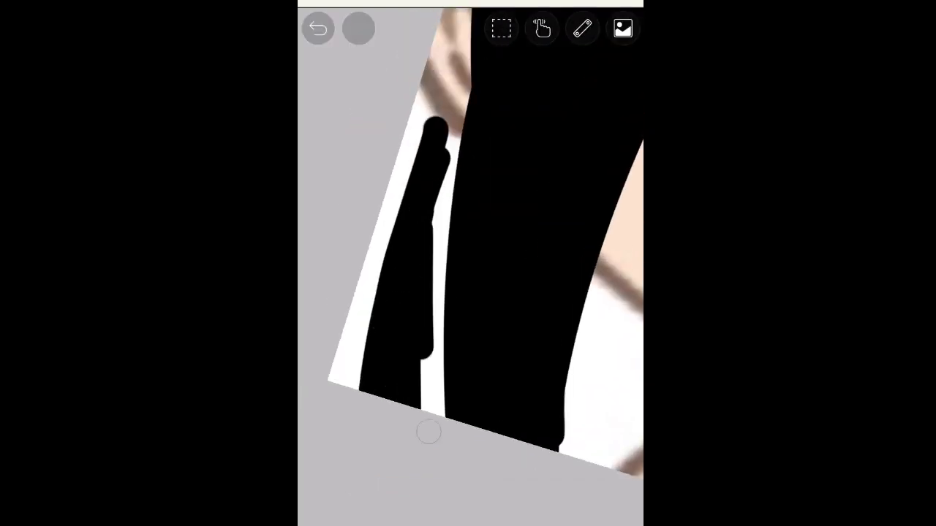
scroll(470, 263, up, 3)
scroll(470, 263, down, 3)
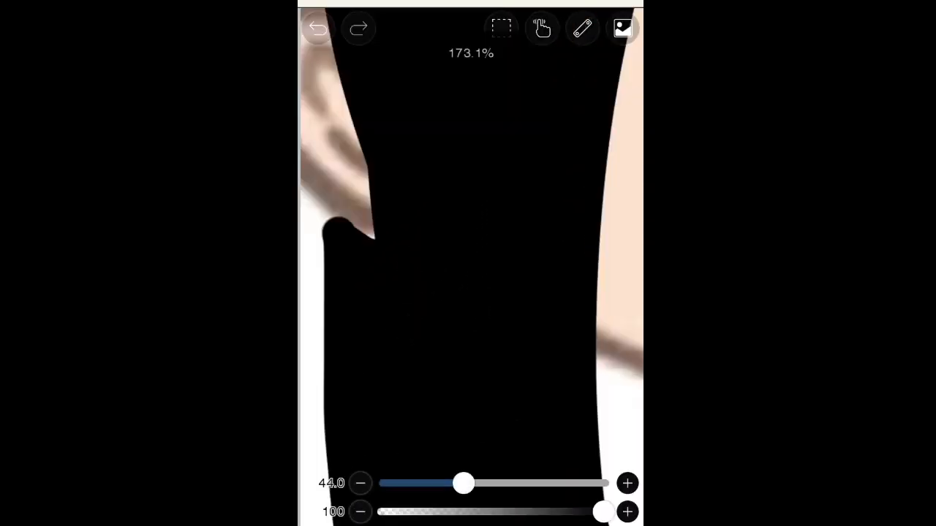
scroll(470, 263, up, 4)
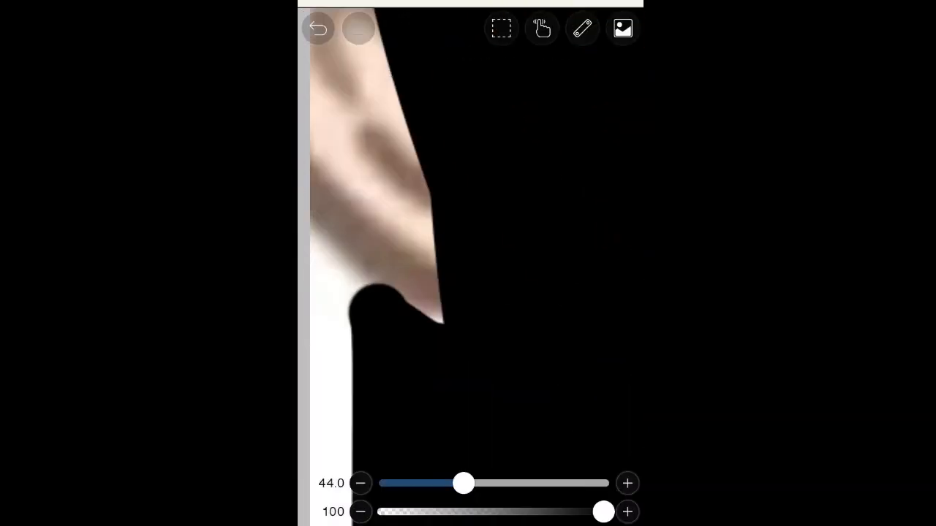
scroll(470, 263, down, 5)
scroll(470, 263, up, 2)
Paint matching black hair along the opposite side of the face with overlapping size 44 brush strokes
drag(522, 164, 443, 387)
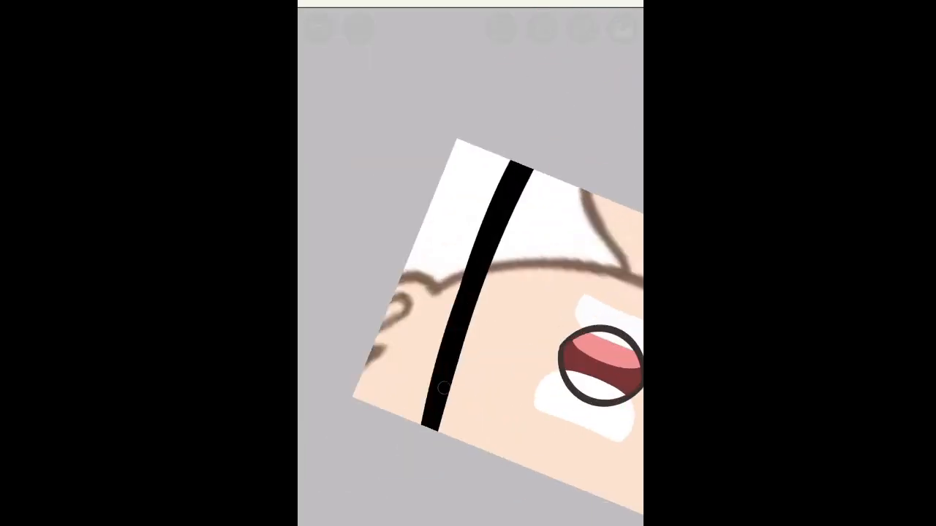
scroll(470, 263, up, 1)
scroll(470, 263, up, 3)
mouse_move(451, 105)
mouse_down()
mouse_move(391, 280)
mouse_move(397, 488)
mouse_up()
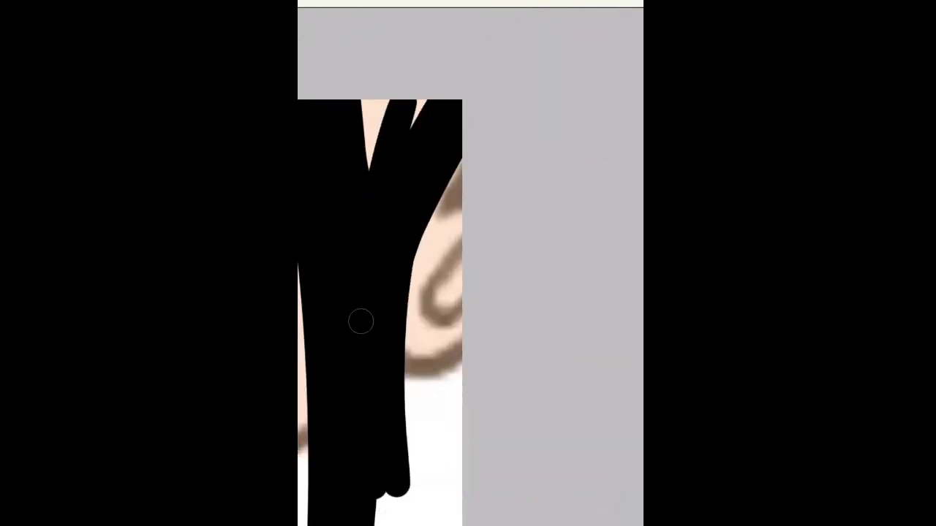
drag(361, 321, 373, 110)
scroll(470, 263, down, 1)
scroll(470, 263, down, 2)
drag(436, 228, 434, 502)
drag(426, 259, 424, 501)
scroll(470, 263, down, 1)
drag(428, 214, 449, 334)
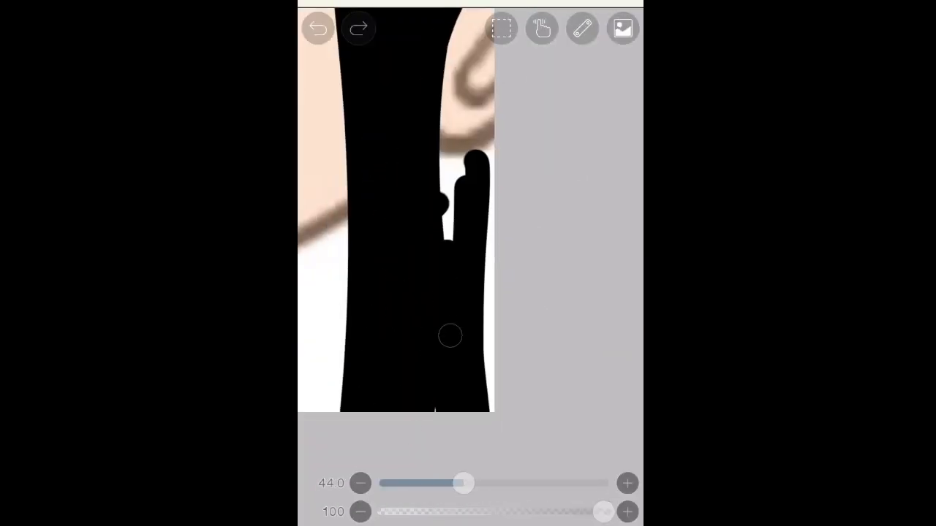
scroll(470, 263, up, 4)
scroll(470, 263, down, 6)
scroll(470, 264, up, 6)
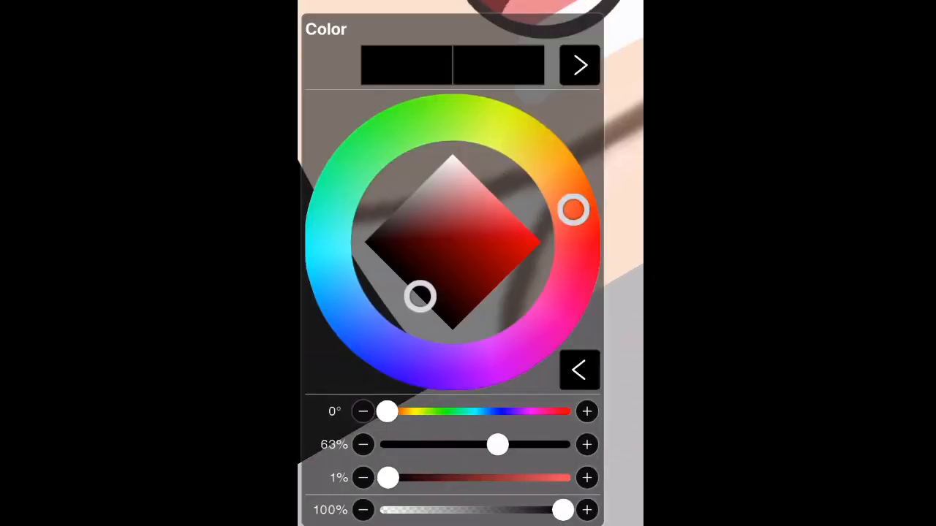
Set the colour to dark grey with 0% saturation and 10% brightness, and try a bucket fill behind the character
drag(419, 296, 372, 232)
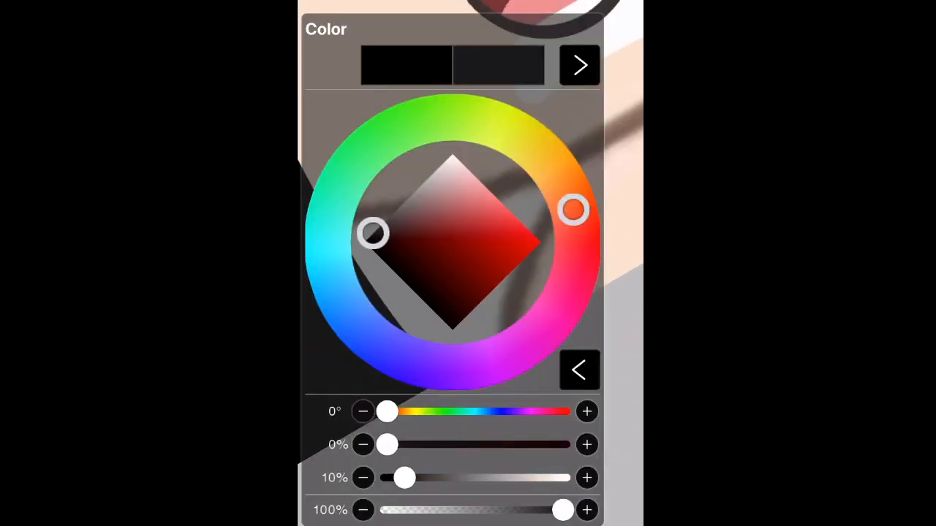
click(338, 402)
click(480, 303)
scroll(470, 263, down, 3)
scroll(470, 263, up, 1)
click(318, 29)
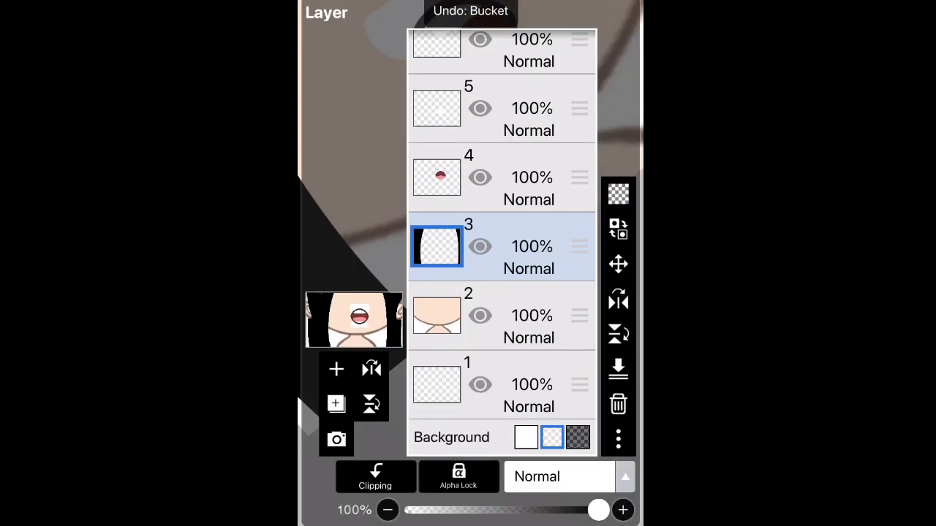
click(618, 371)
click(431, 292)
scroll(470, 263, down, 3)
click(318, 29)
Bucket-fill the white background areas beside the neck with the dark grey
click(369, 523)
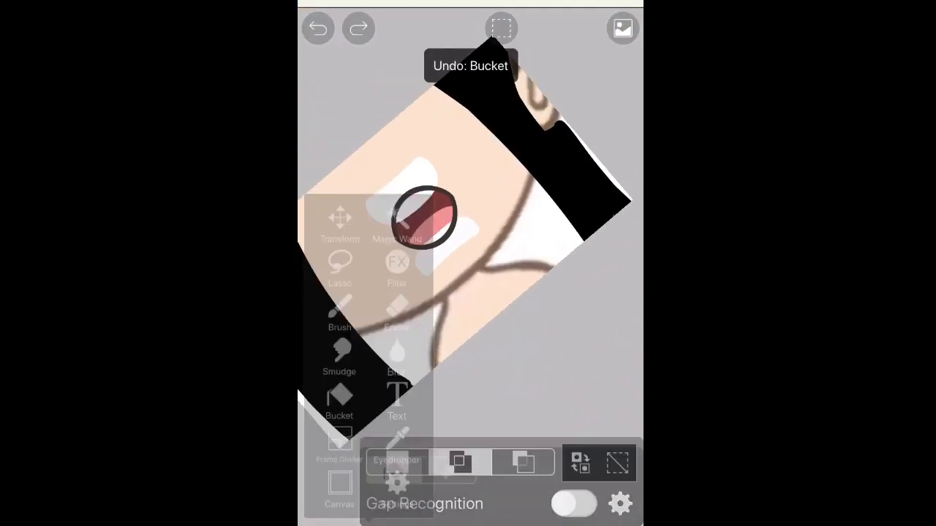
click(339, 313)
click(369, 524)
click(339, 401)
click(369, 524)
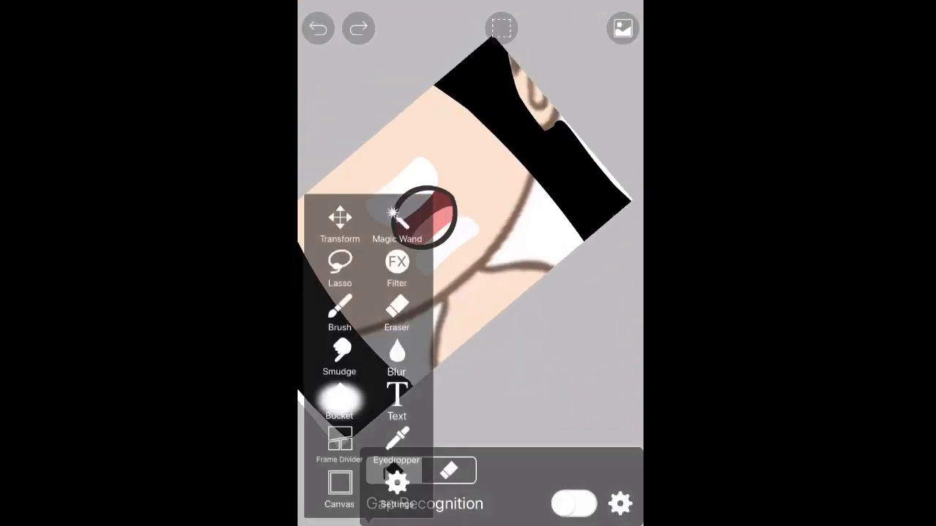
click(397, 486)
click(325, 263)
scroll(470, 263, down, 3)
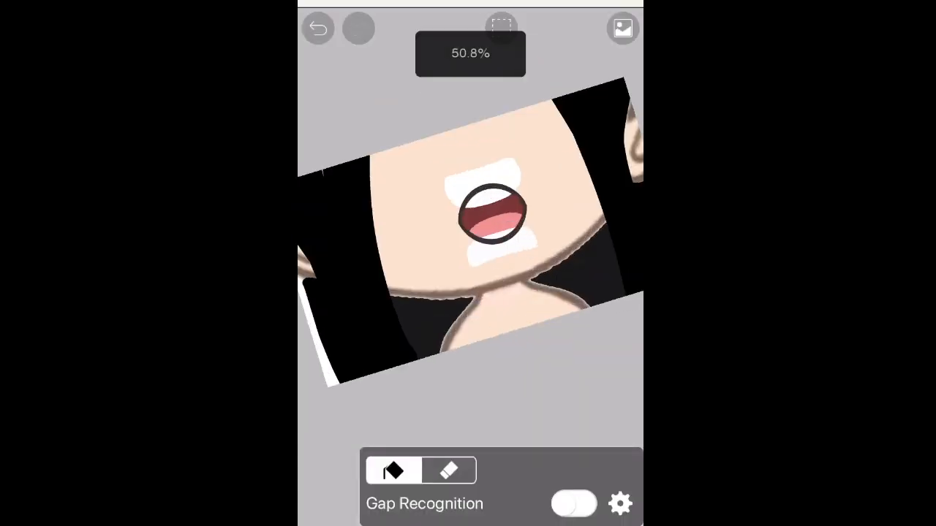
scroll(470, 263, up, 4)
Choose a pink with 43% saturation and 100% brightness and paint a shirt below the neck with the size 44 brush
click(328, 523)
click(470, 523)
drag(541, 242, 490, 192)
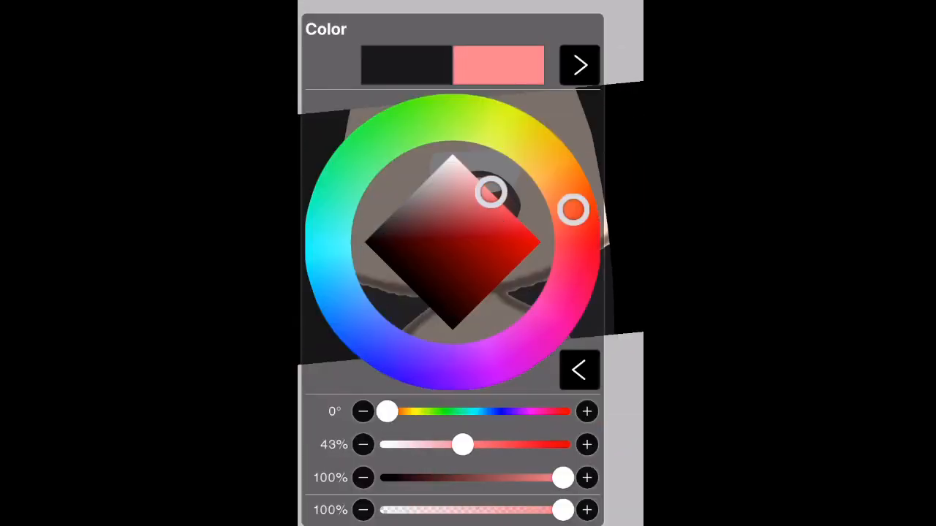
click(470, 523)
scroll(470, 263, up, 4)
drag(575, 192, 410, 349)
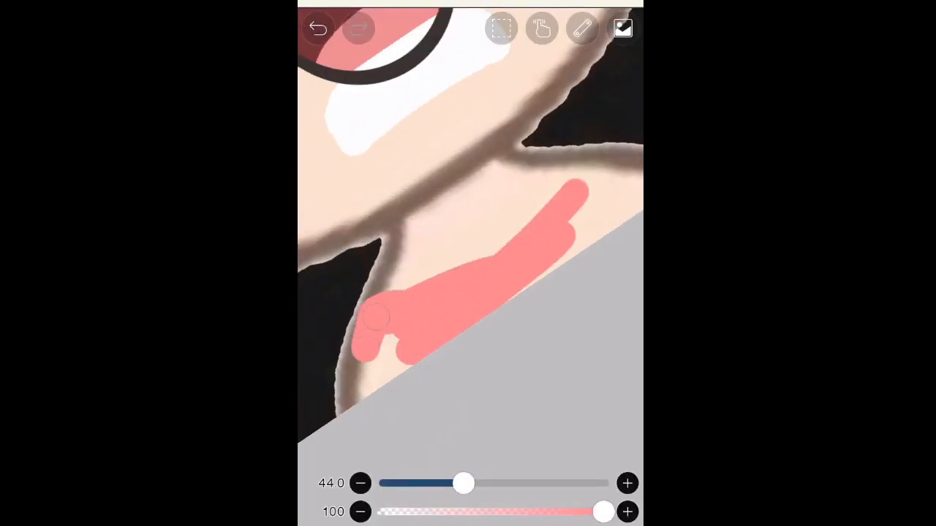
scroll(470, 263, up, 2)
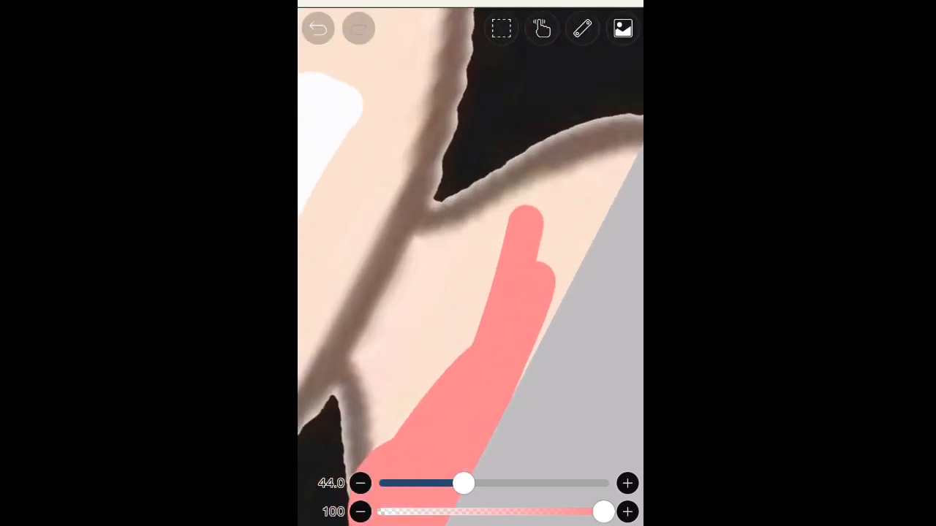
drag(514, 139, 515, 191)
scroll(470, 264, up, 2)
mouse_move(428, 260)
mouse_down()
mouse_move(592, 137)
mouse_move(466, 289)
mouse_move(517, 381)
mouse_move(553, 242)
mouse_up()
scroll(470, 264, up, 3)
scroll(470, 263, down, 5)
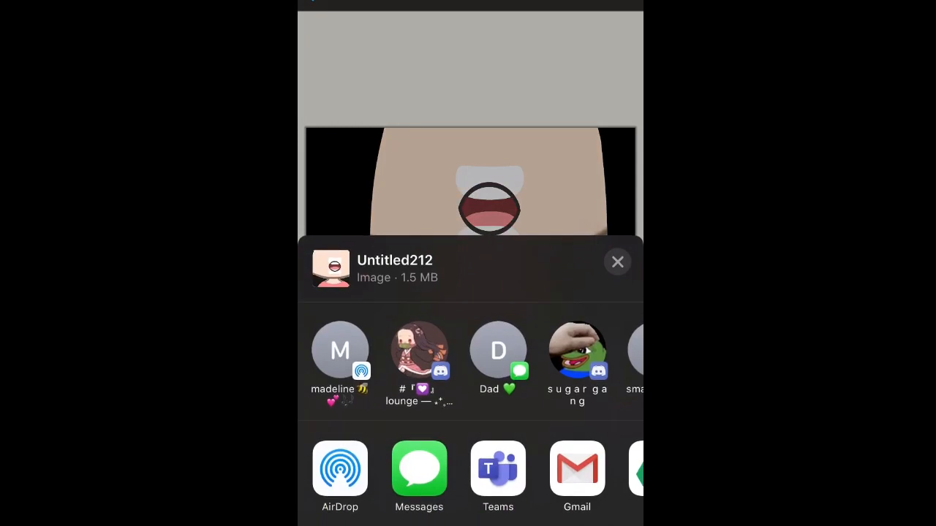
Look through the sharing destinations for the exported Untitled212 image
scroll(576, 468, down, 2)
scroll(470, 366, down, 3)
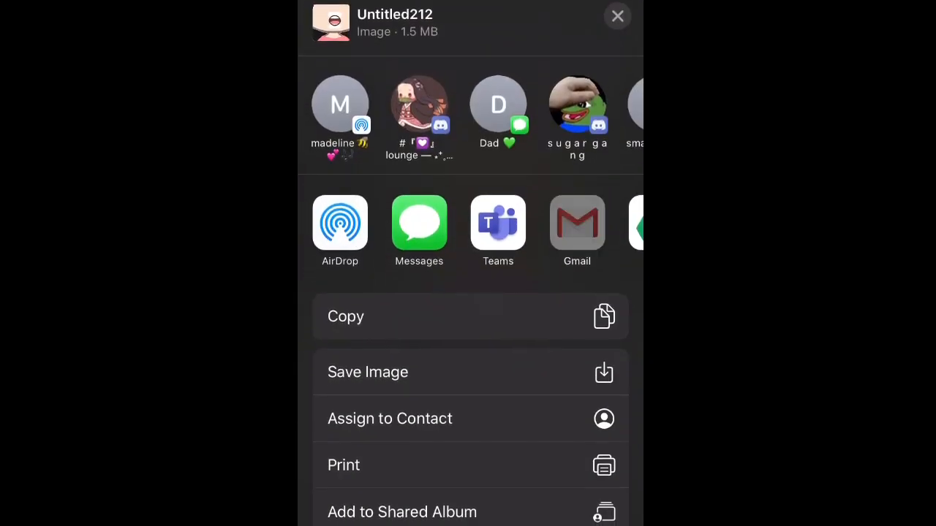
scroll(470, 223, right, 2)
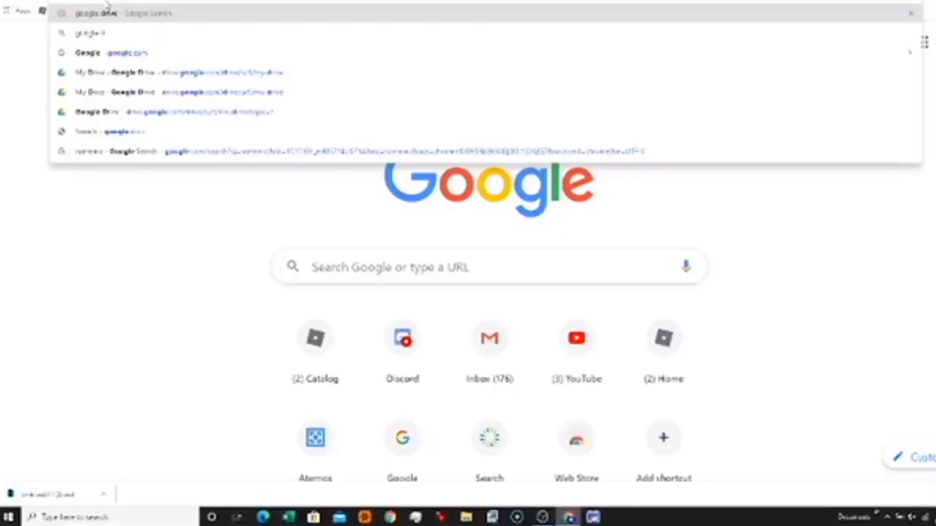
Go to Google Drive in the computer's browser and open My Drive
text(drive)
key(Return)
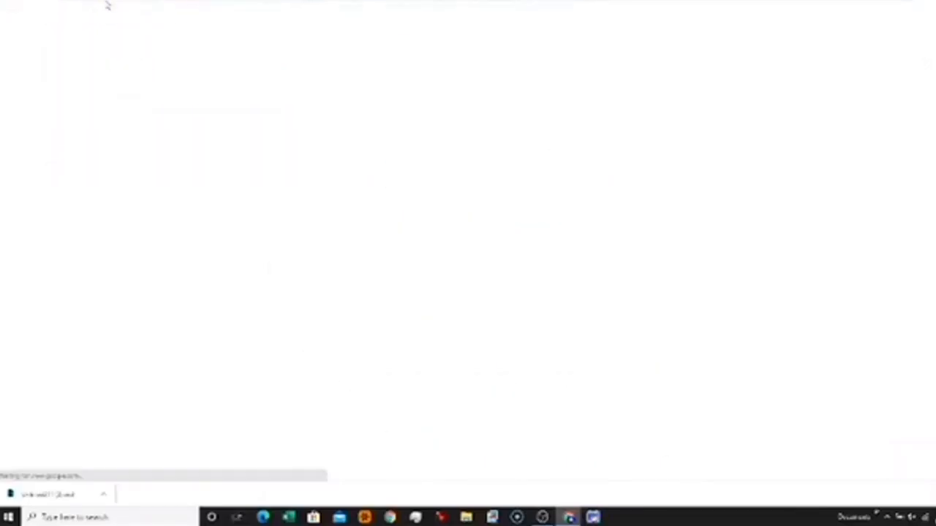
click(146, 113)
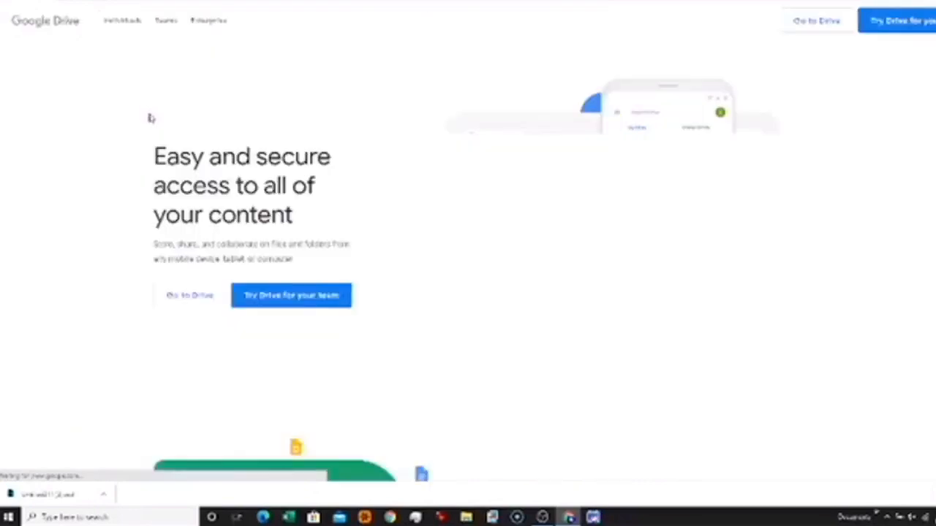
click(189, 295)
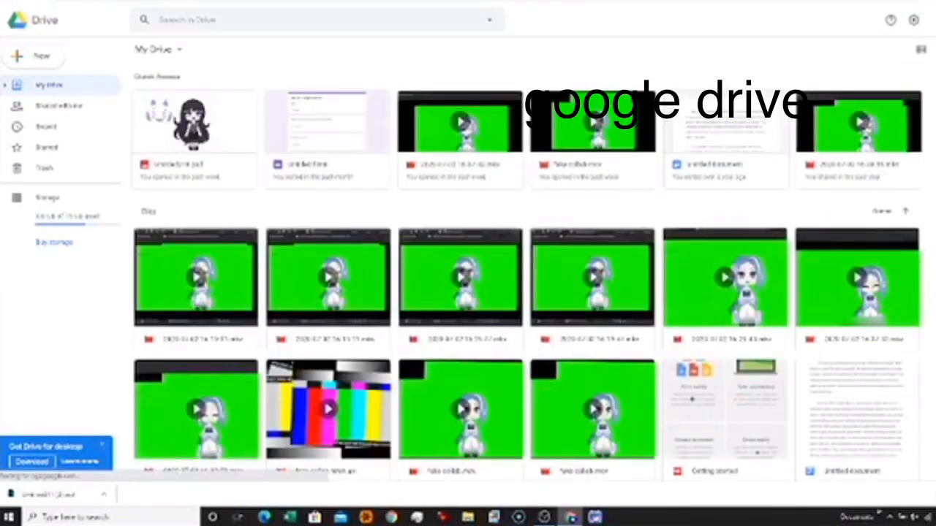
Switch to the other Google account and open the uploaded Untitled212.psd
click(933, 20)
click(854, 177)
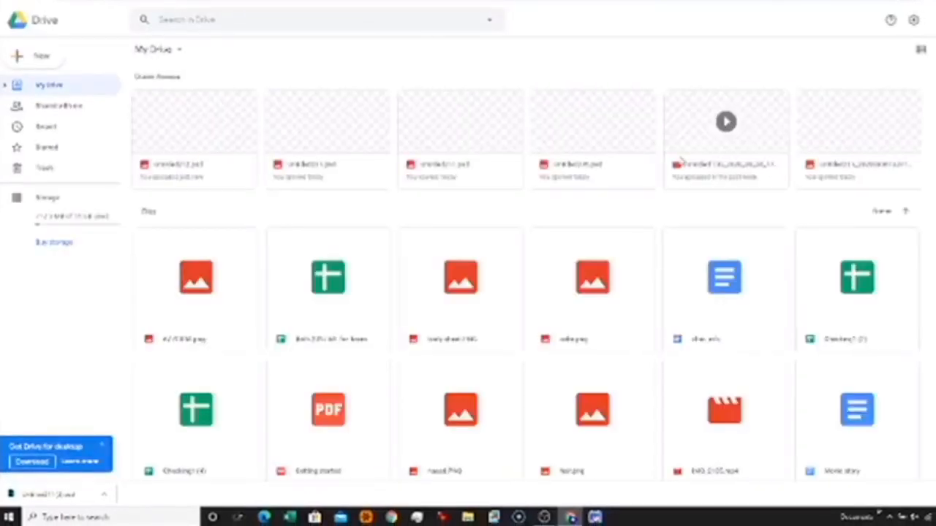
double_click(175, 164)
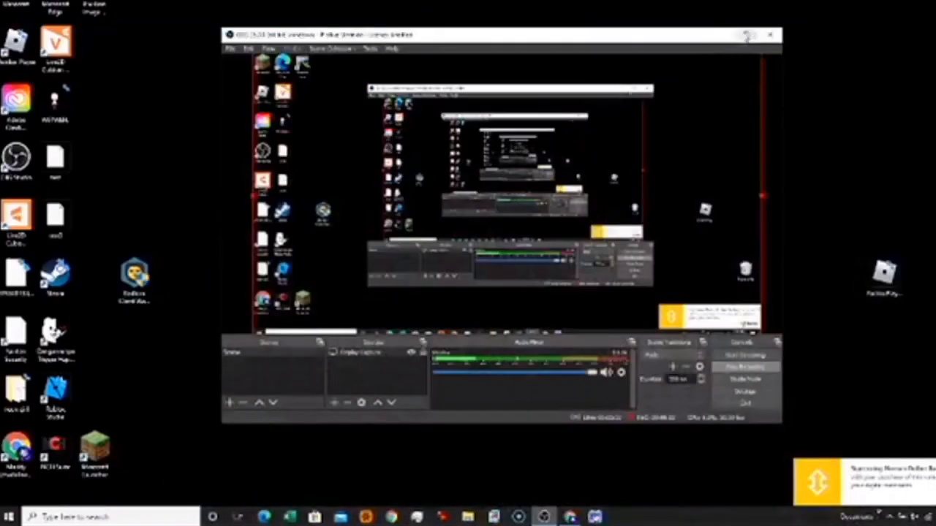
Clear the recorder window away, launch Live2D Cubism Editor, and dismiss its version notice and automatic backup prompt
click(729, 34)
click(20, 217)
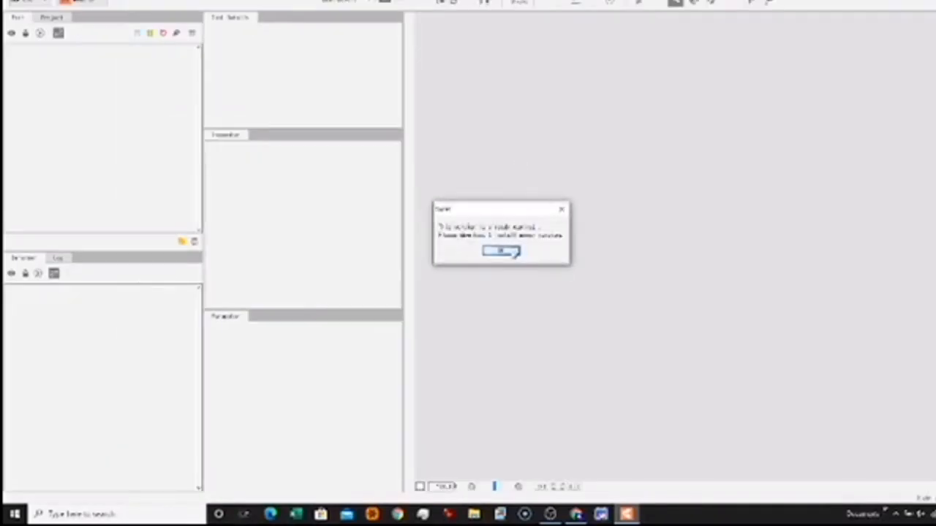
click(503, 251)
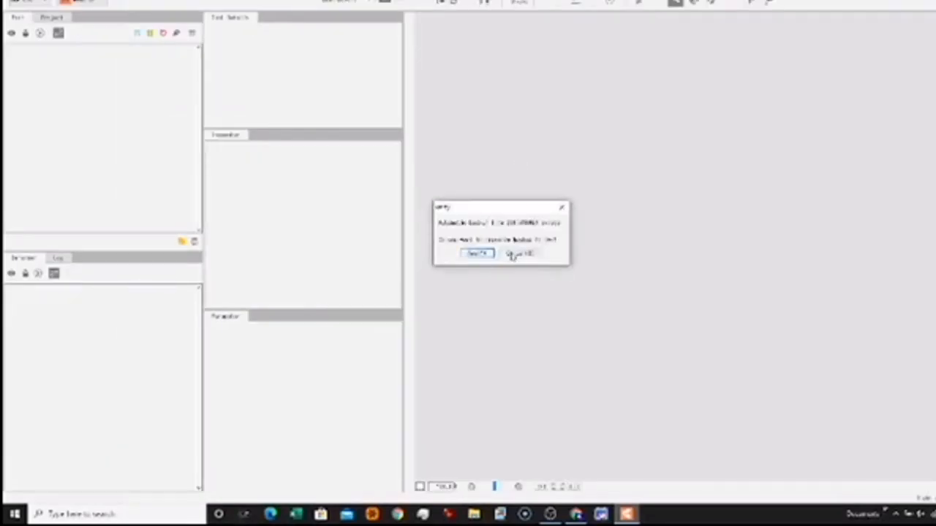
click(510, 253)
Import the downloaded Untitled212.psd from the browser into Live2D Cubism Editor as a model
click(576, 513)
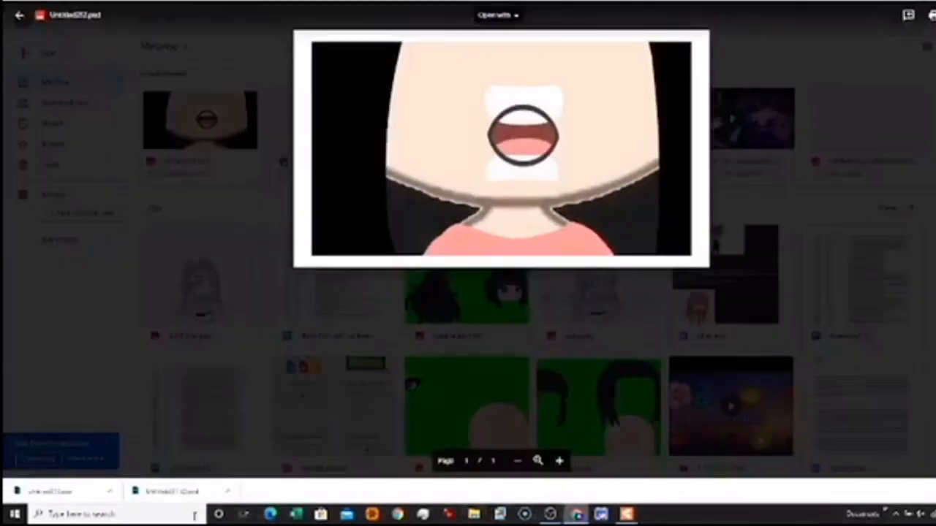
drag(51, 491, 614, 328)
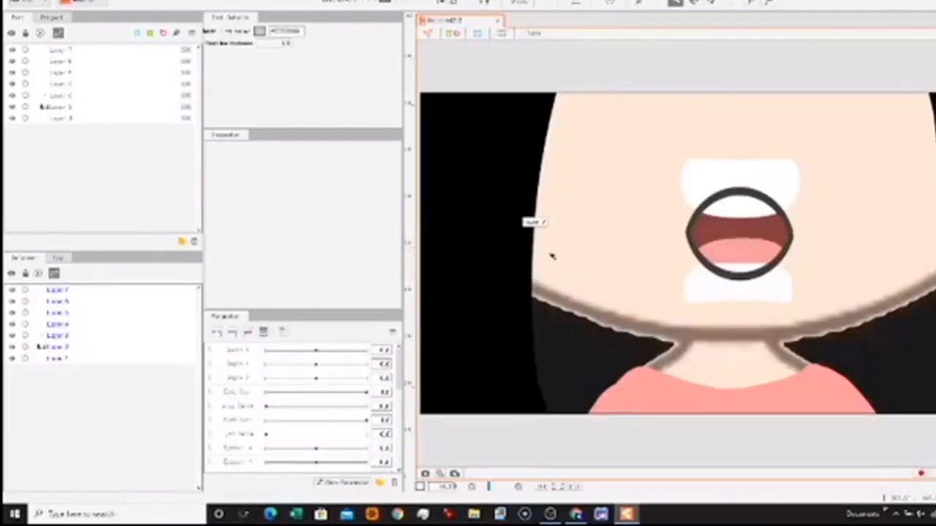
scroll(747, 270, up, 2)
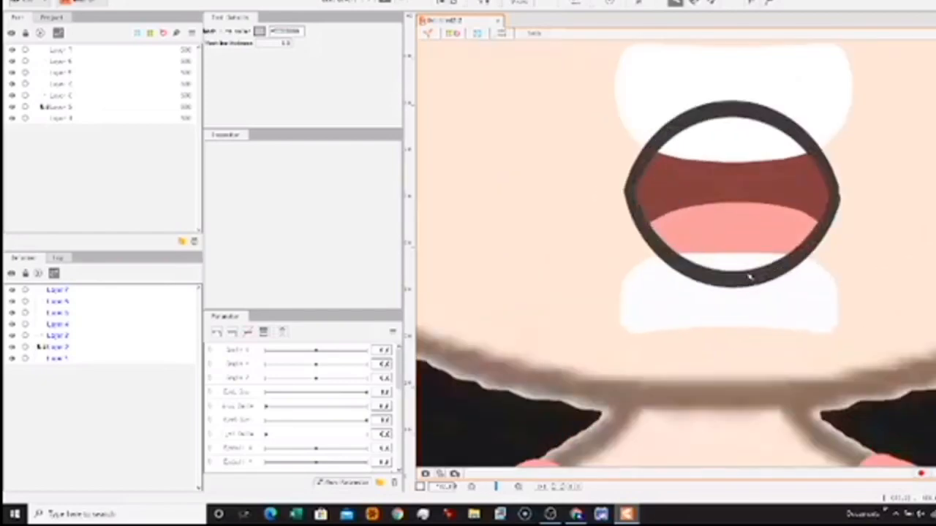
scroll(724, 272, down, 4)
scroll(723, 276, up, 2)
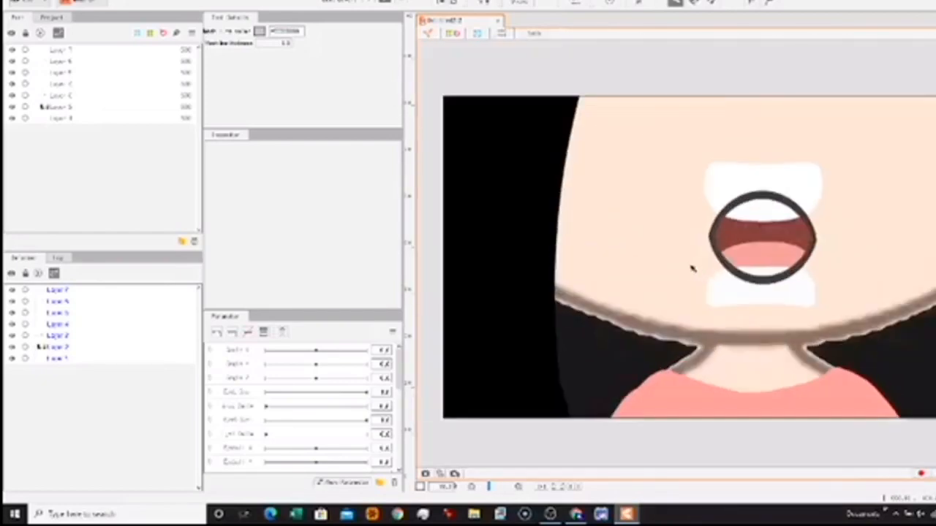
Generate automatic meshes for all layers of the model using the Standard preset
click(764, 240)
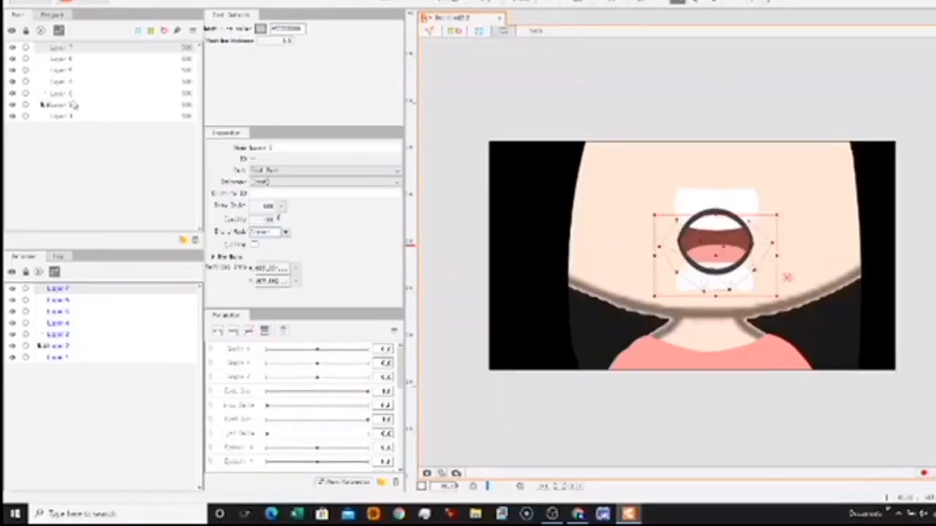
shift+click(64, 116)
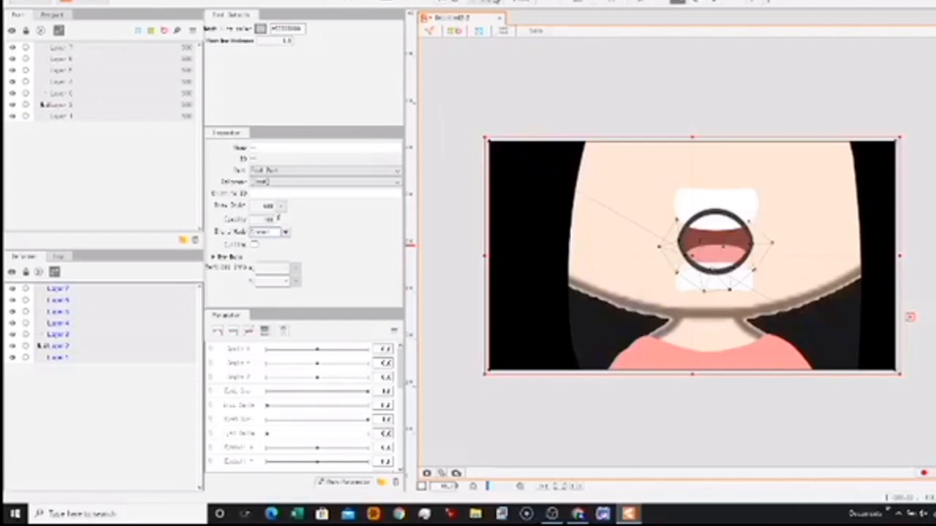
click(512, 2)
click(482, 190)
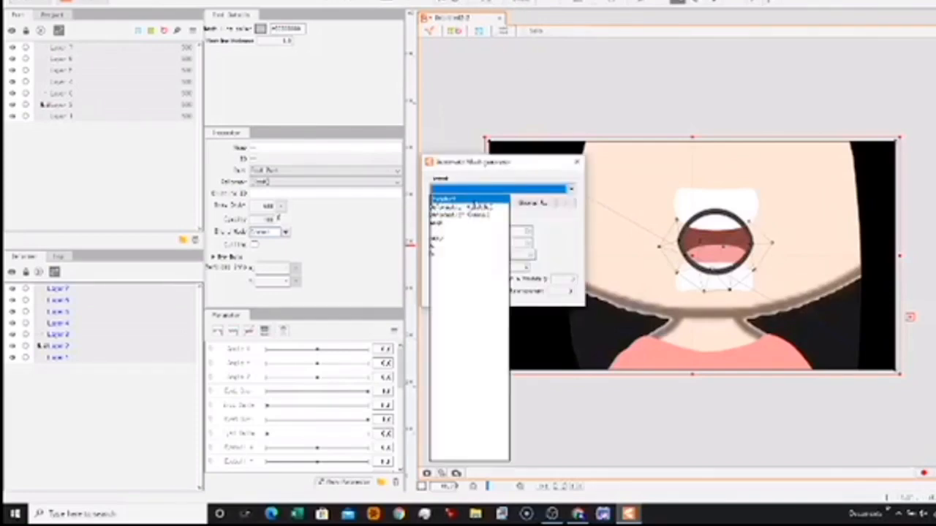
click(473, 205)
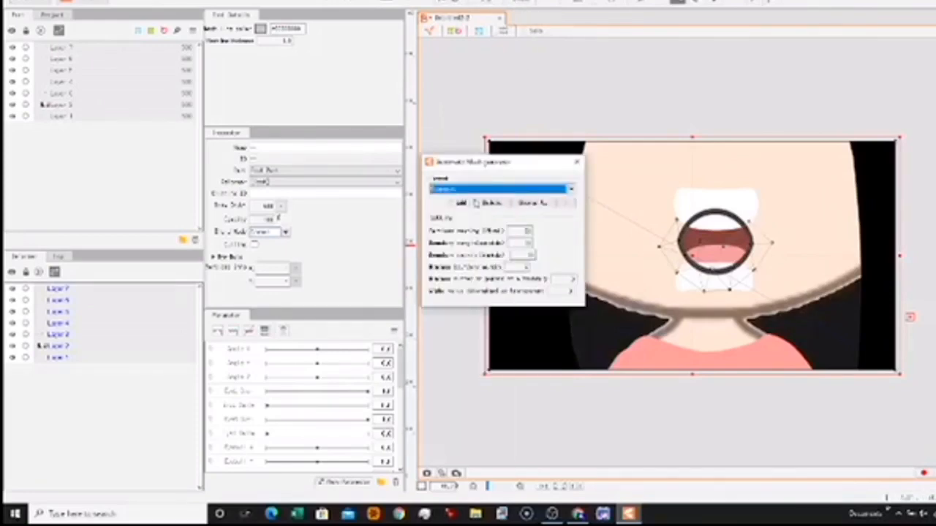
click(475, 203)
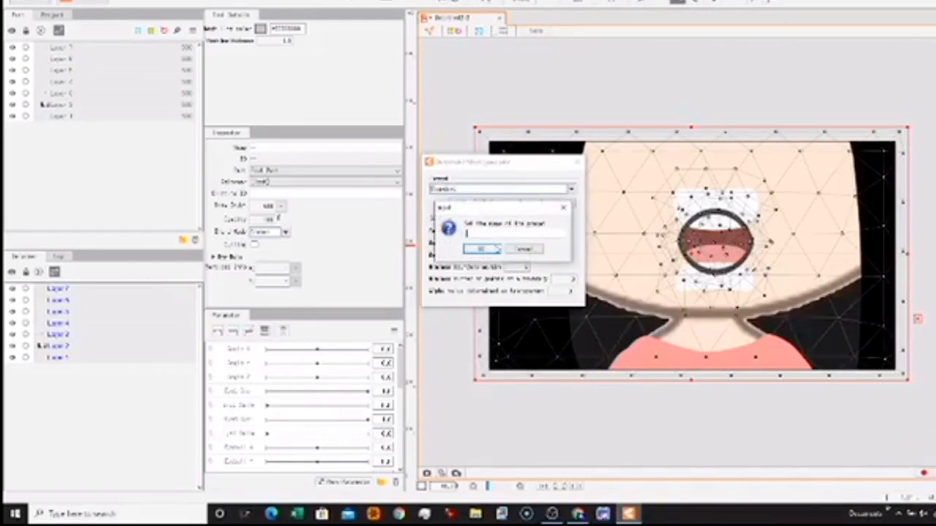
click(497, 250)
click(578, 160)
scroll(753, 234, up, 4)
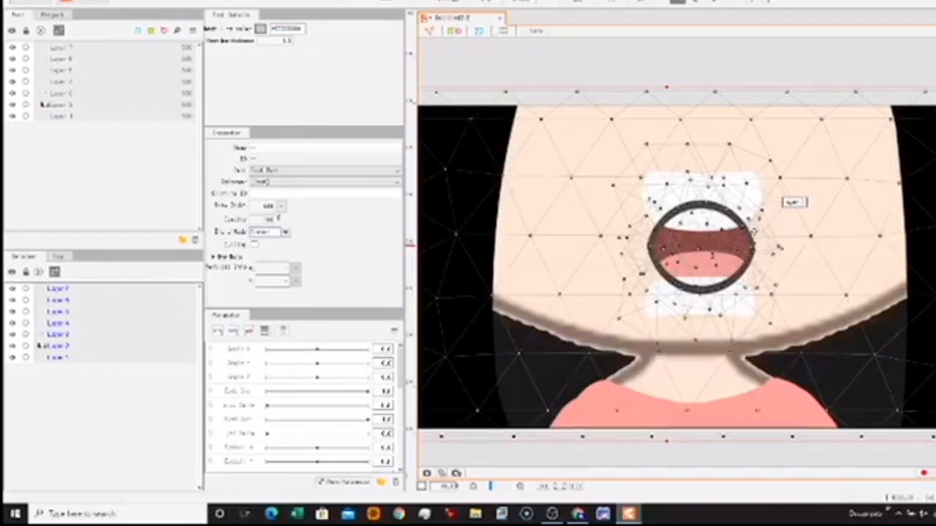
scroll(890, 166, down, 3)
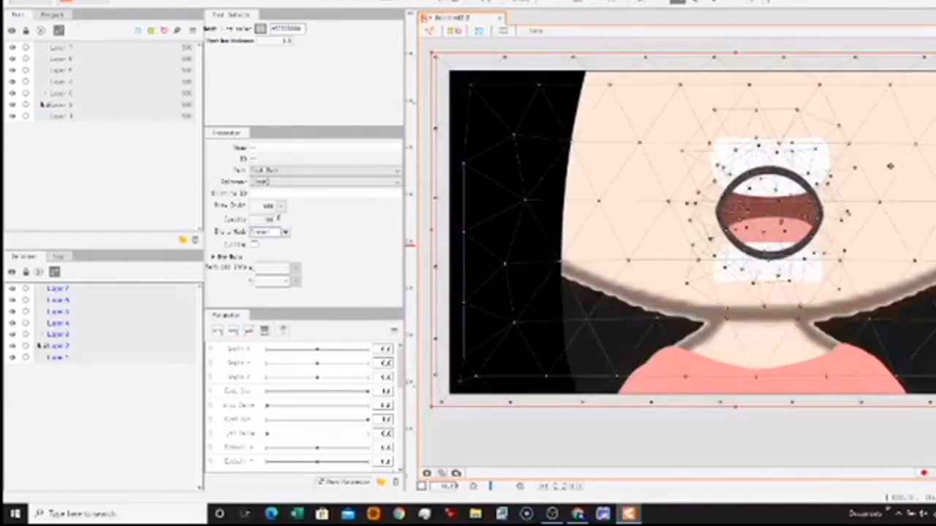
click(567, 445)
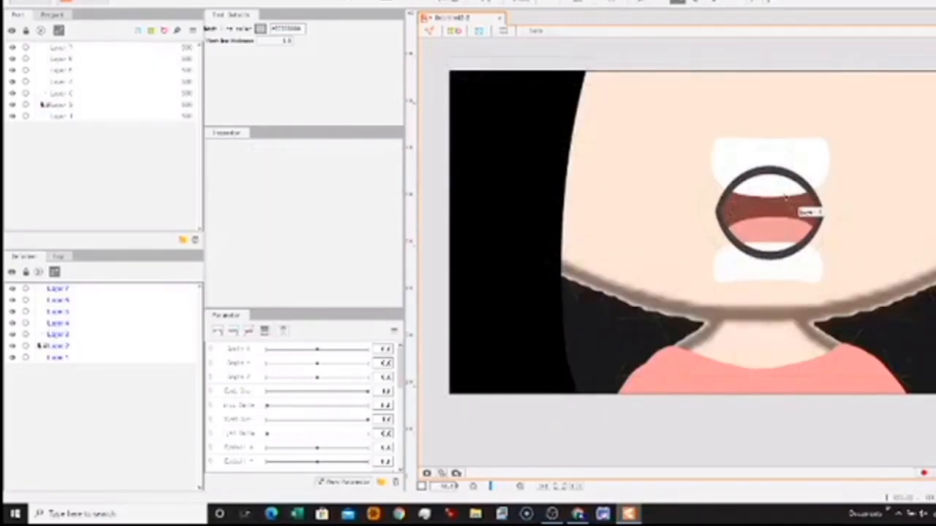
Duplicate the dark red mouth interior layer and move the copy directly below the original in the part list
click(818, 150)
scroll(782, 176, up, 3)
scroll(779, 174, down, 3)
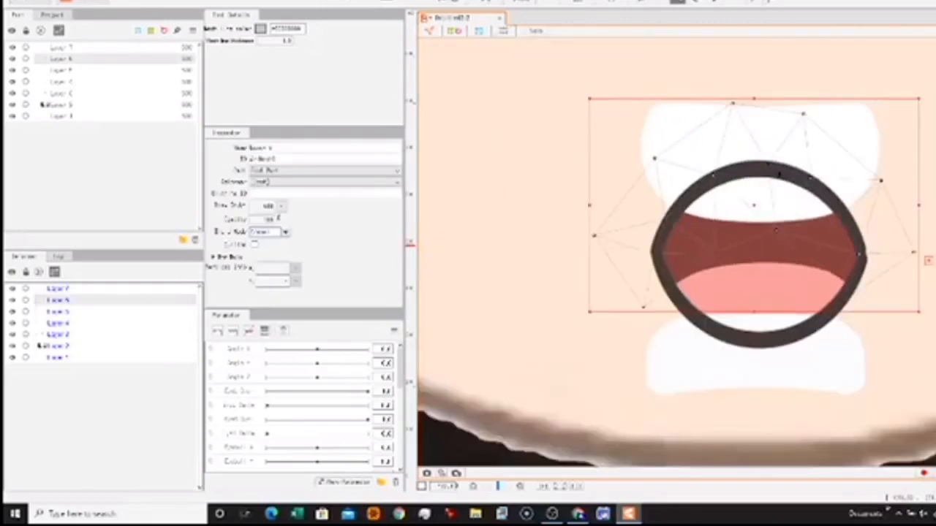
scroll(776, 173, up, 2)
scroll(773, 170, down, 1)
drag(793, 195, 697, 200)
click(716, 271)
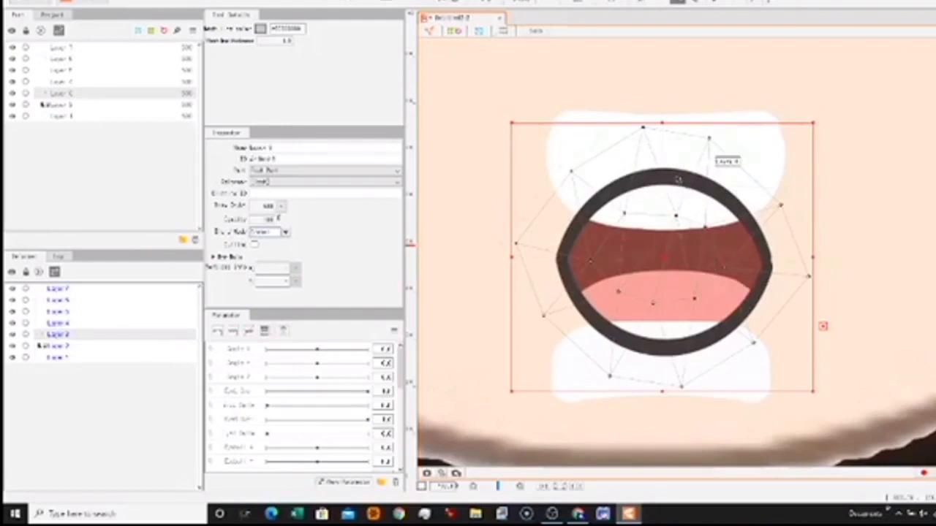
right_click(622, 264)
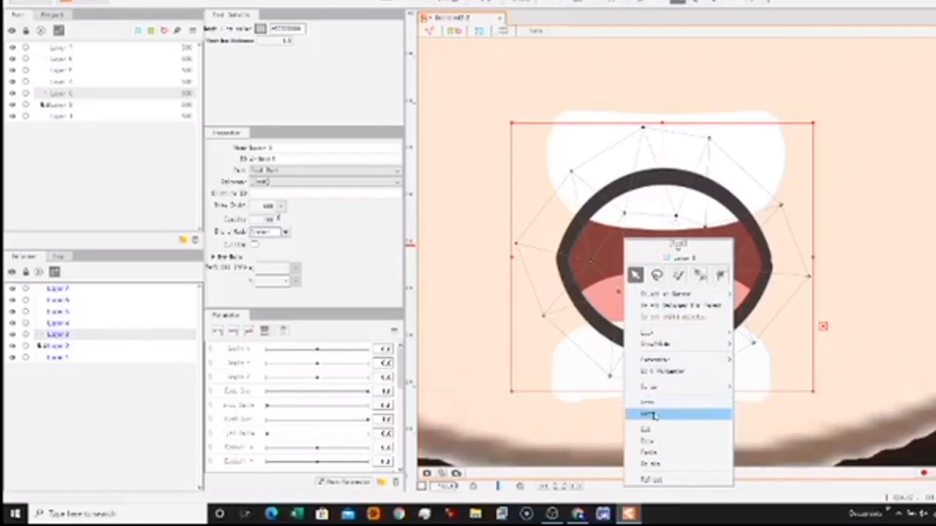
click(613, 280)
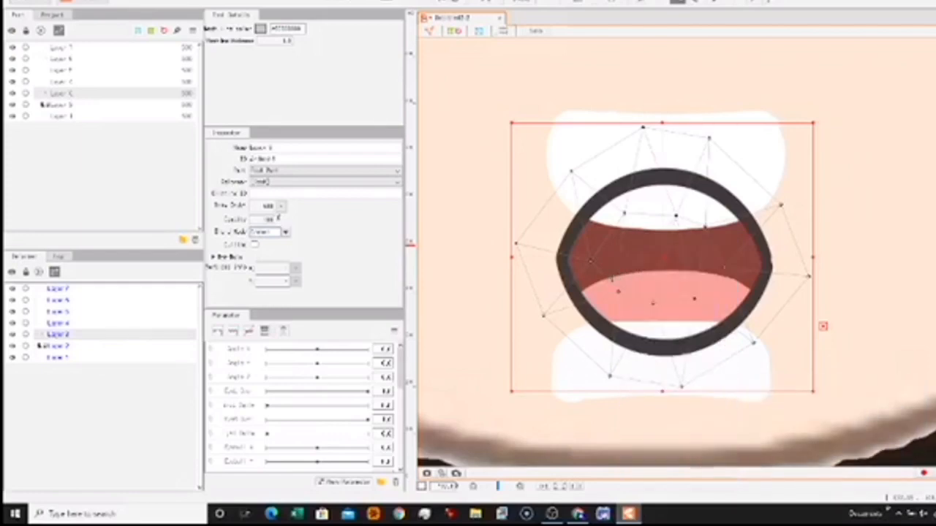
key(ctrl)
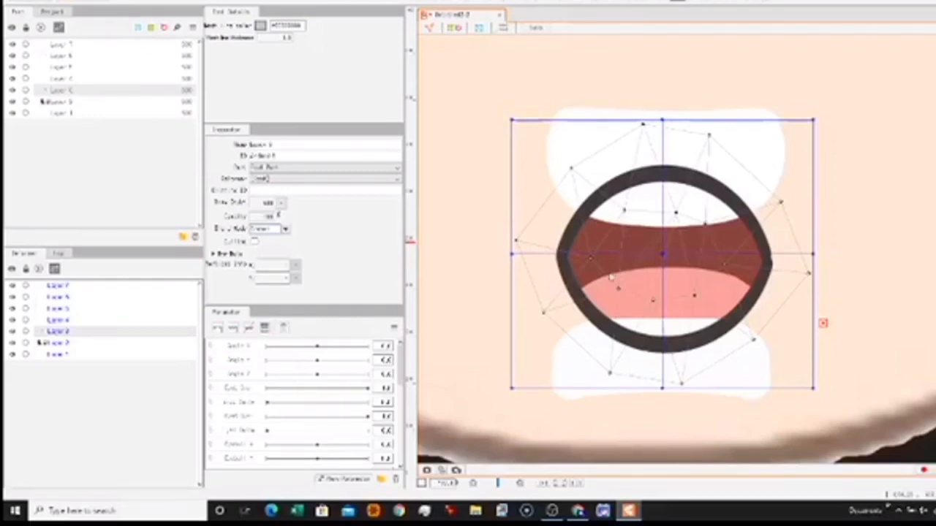
key(ctrl+v)
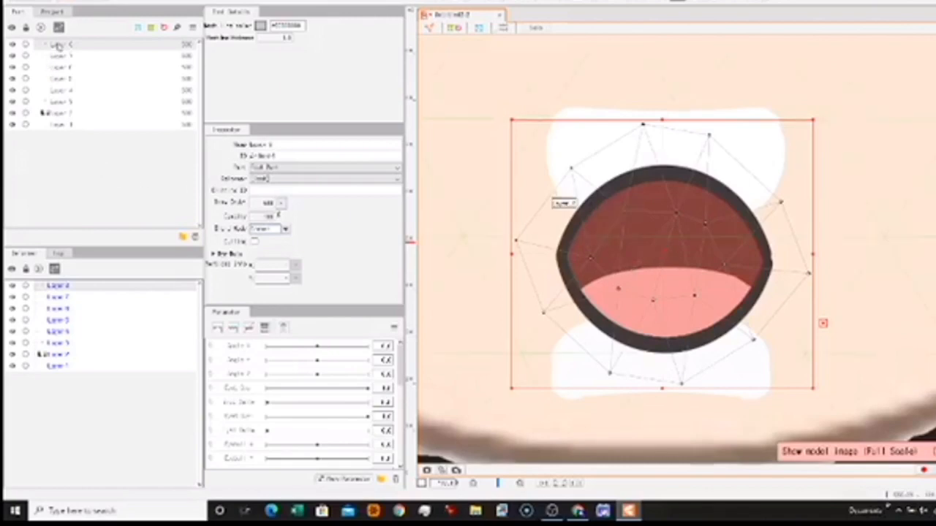
drag(59, 48, 64, 109)
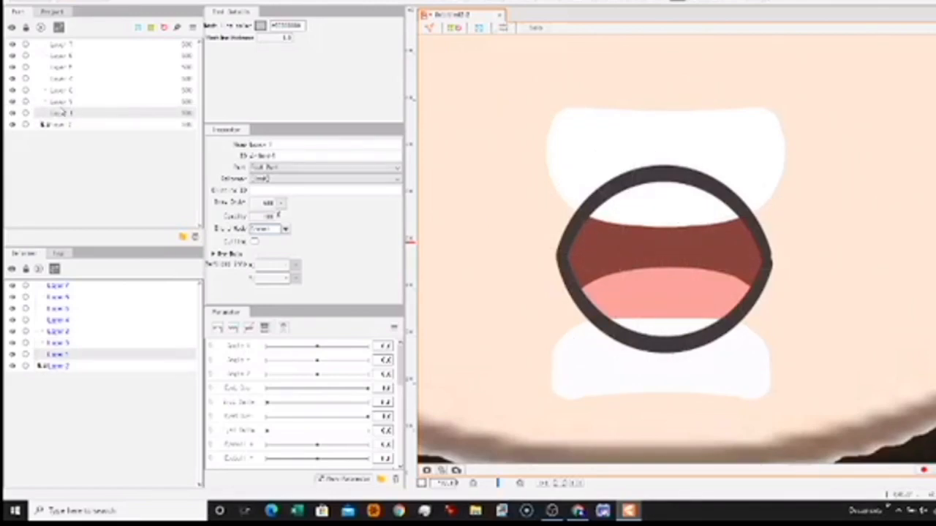
Rename the lower copy of the mouth interior layer as "under mouth"
scroll(733, 152, down, 4)
scroll(733, 152, up, 2)
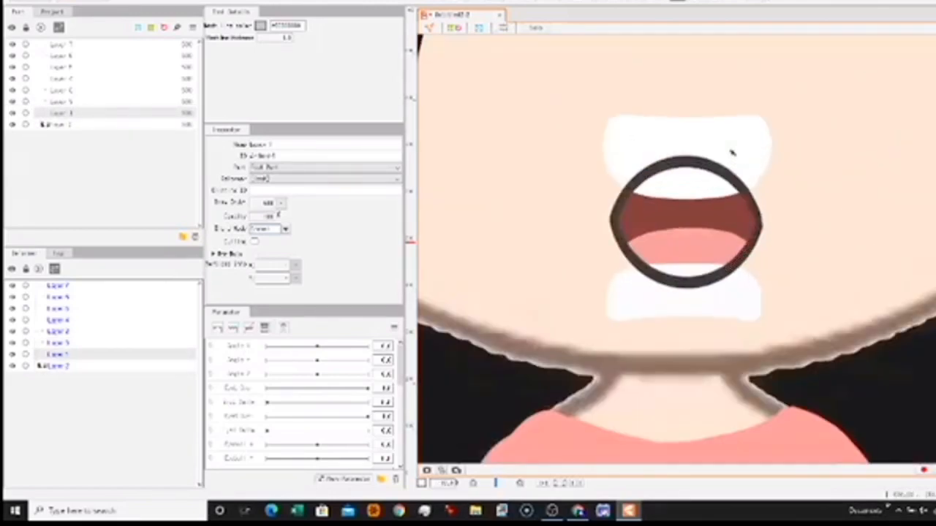
scroll(733, 152, up, 2)
scroll(633, 169, down, 4)
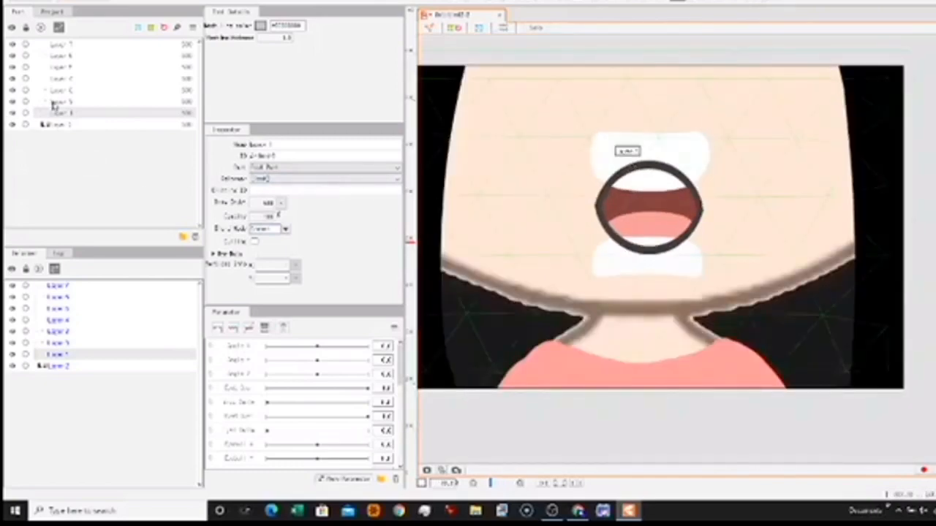
click(54, 104)
double_click(301, 144)
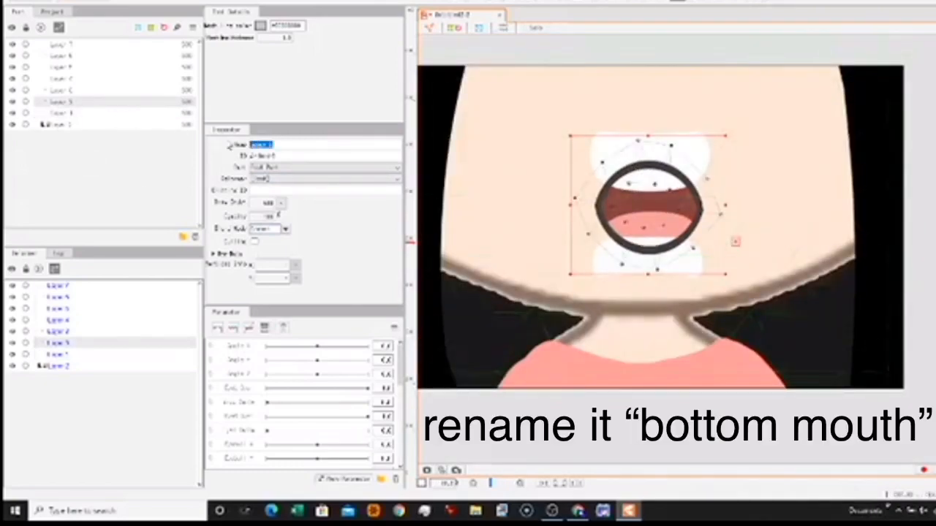
text(bottom mouth)
key(Return)
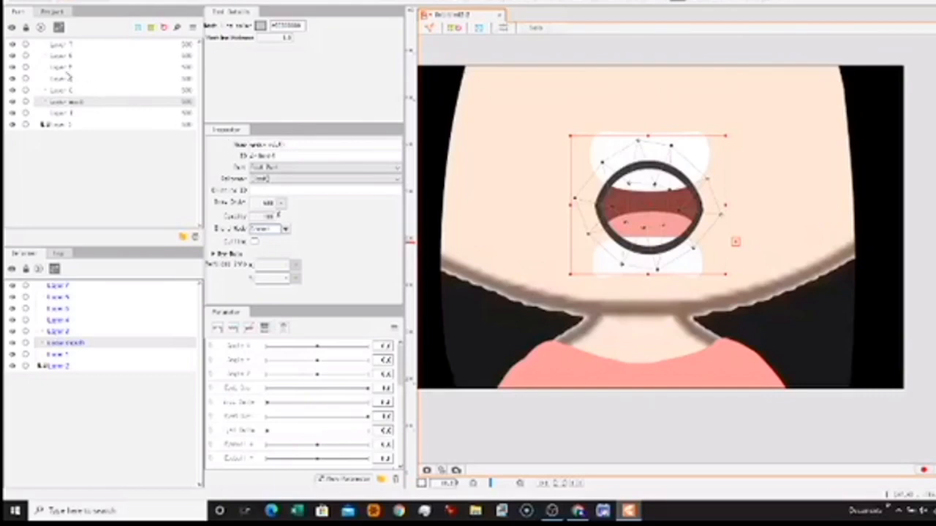
Rename the original mouth interior layer as "mouth"
click(67, 90)
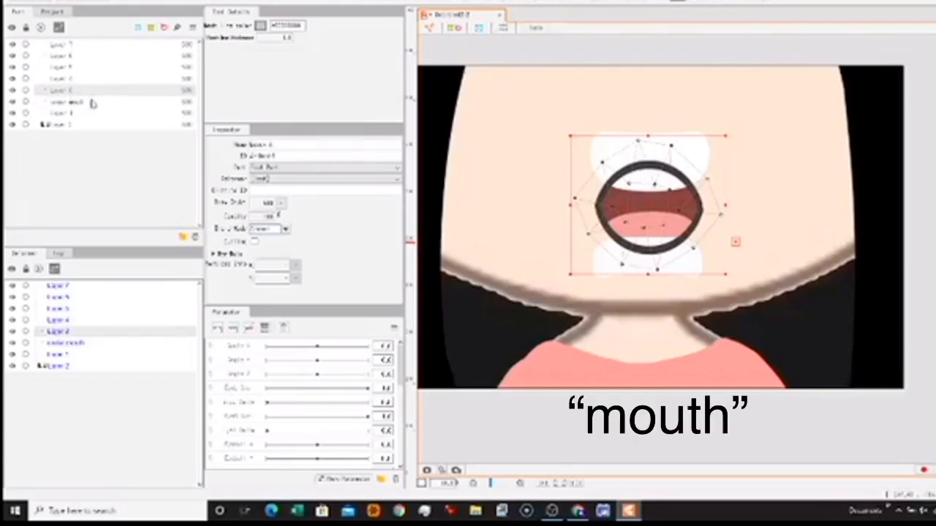
double_click(282, 144)
text(m)
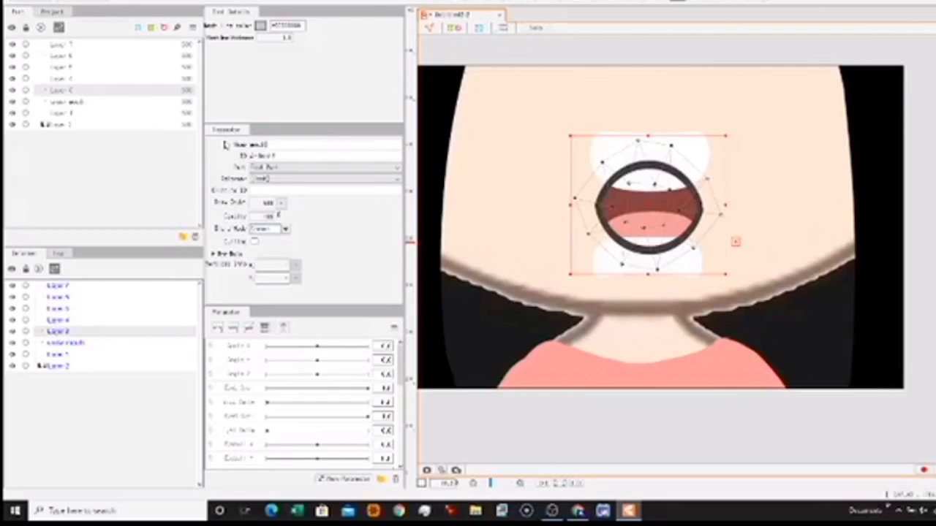
text(outh)
key(Return)
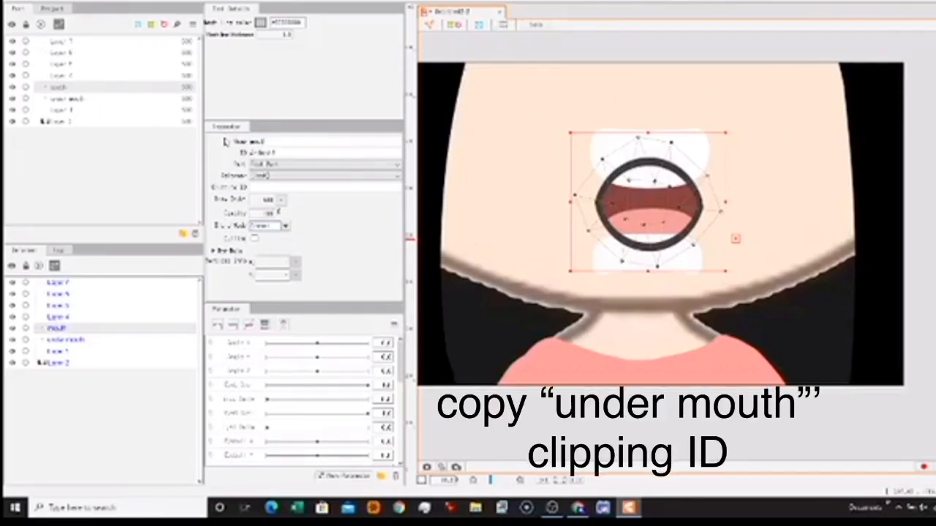
Clip the mouth layer to under mouth by copying under mouth's ID into its clipping ID, and dismiss the notice
click(99, 99)
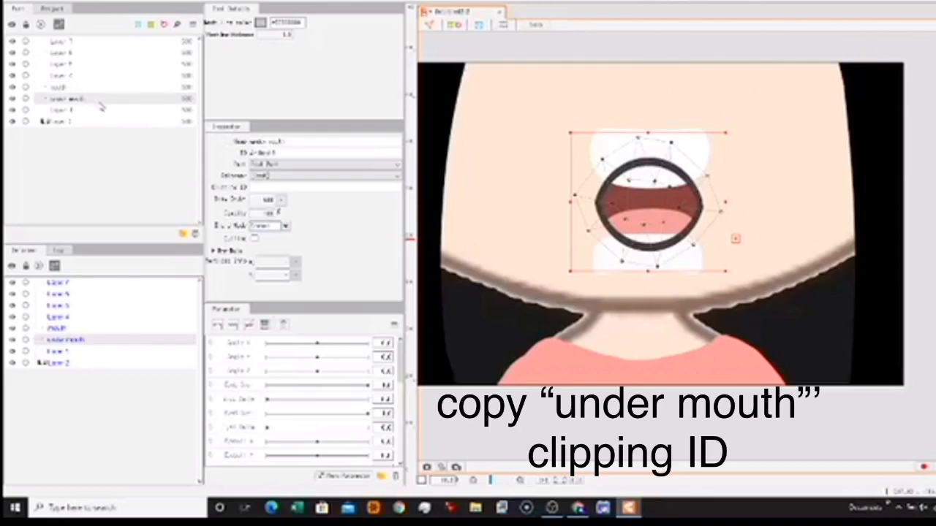
drag(282, 153, 212, 151)
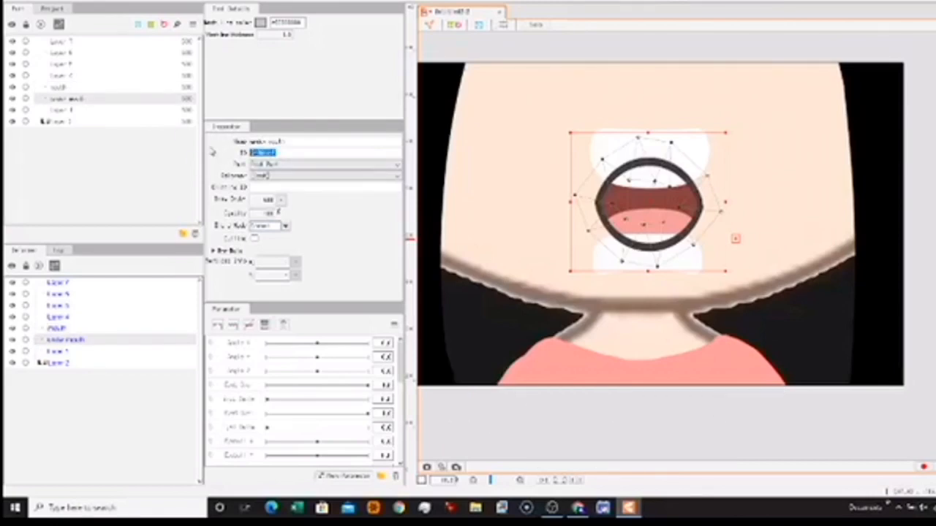
click(85, 88)
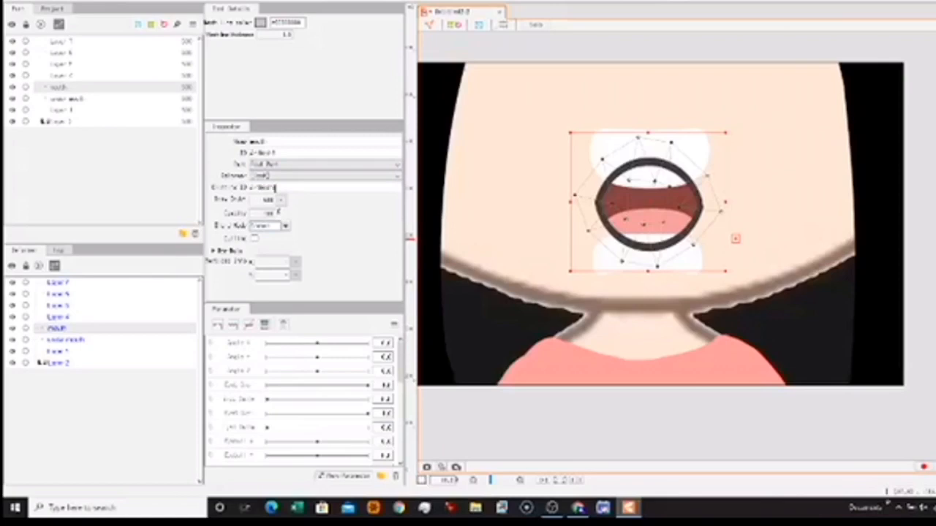
key(Return)
click(568, 331)
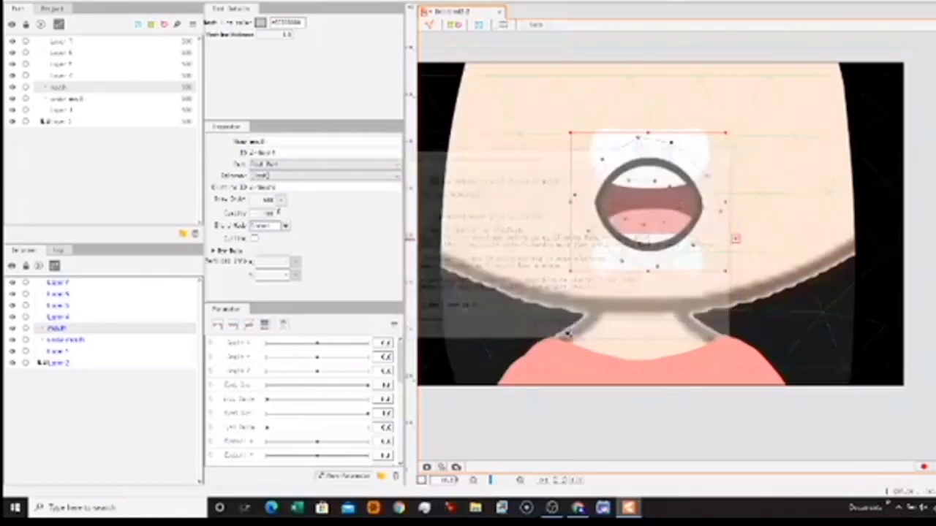
Clip the lower teeth and upper teeth layers to under mouth using its ID as their clipping ID
click(70, 78)
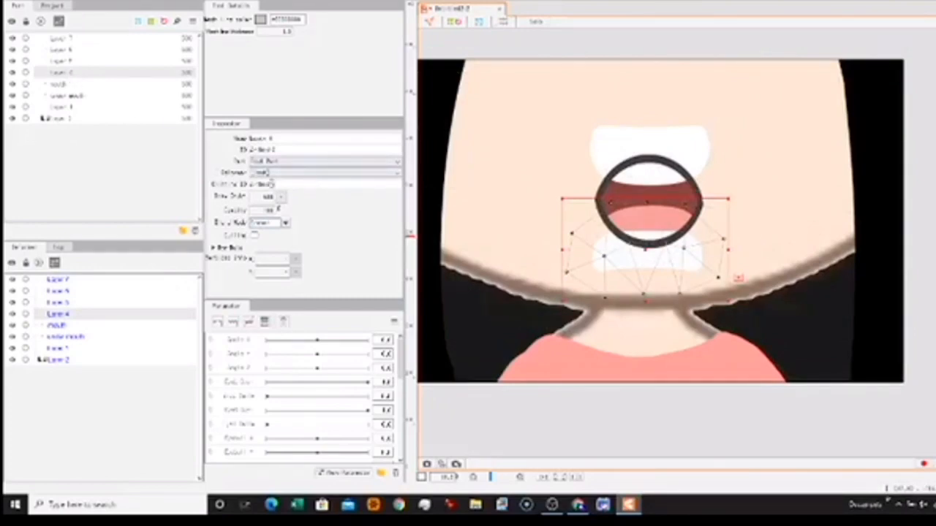
click(284, 200)
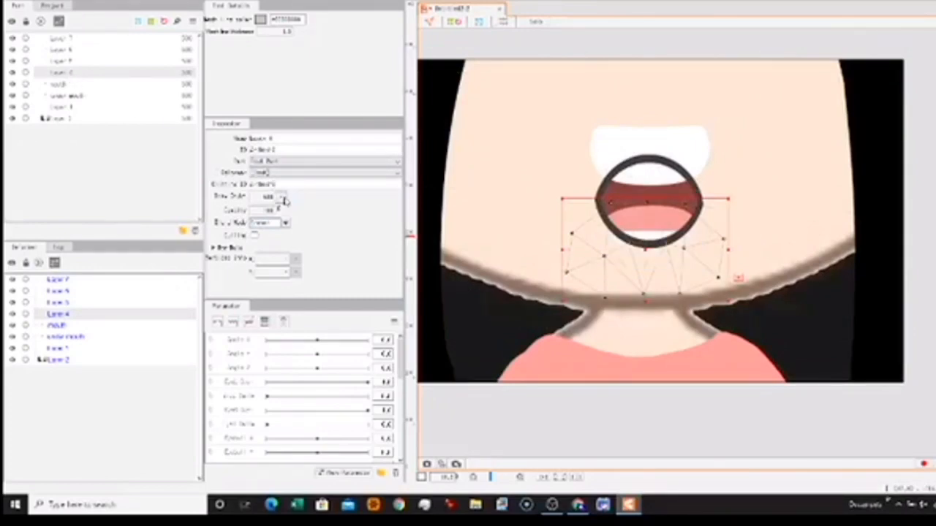
click(84, 62)
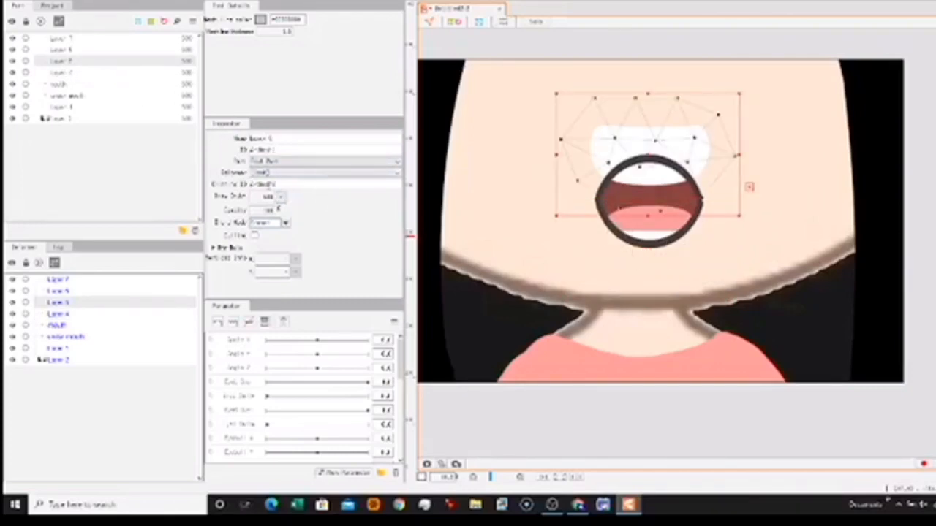
key(Return)
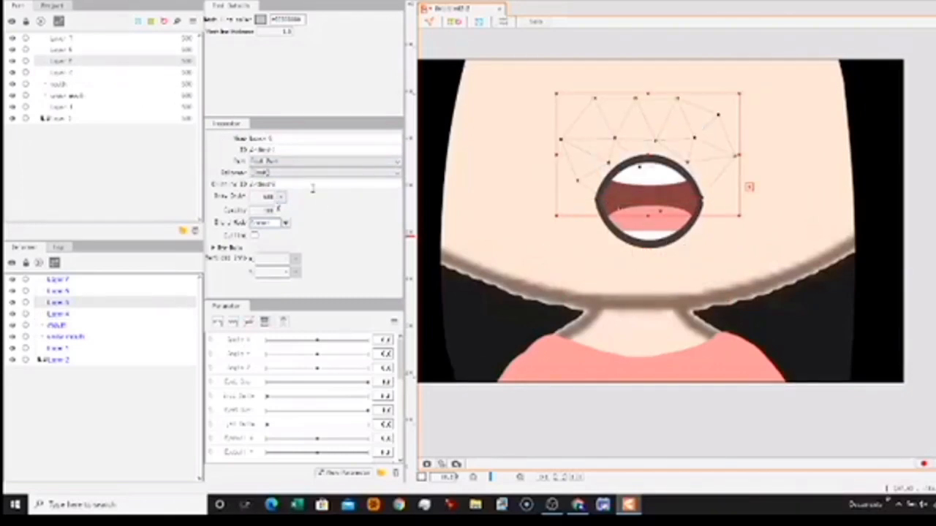
Open the upper lip line's mesh for editing and erase all its existing vertices
scroll(735, 169, up, 3)
scroll(735, 169, down, 1)
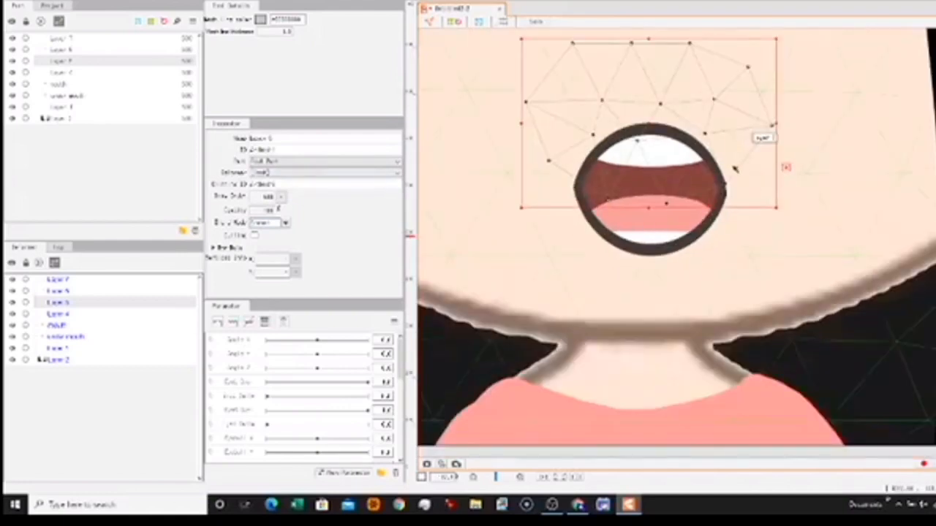
scroll(721, 179, up, 2)
scroll(721, 179, down, 2)
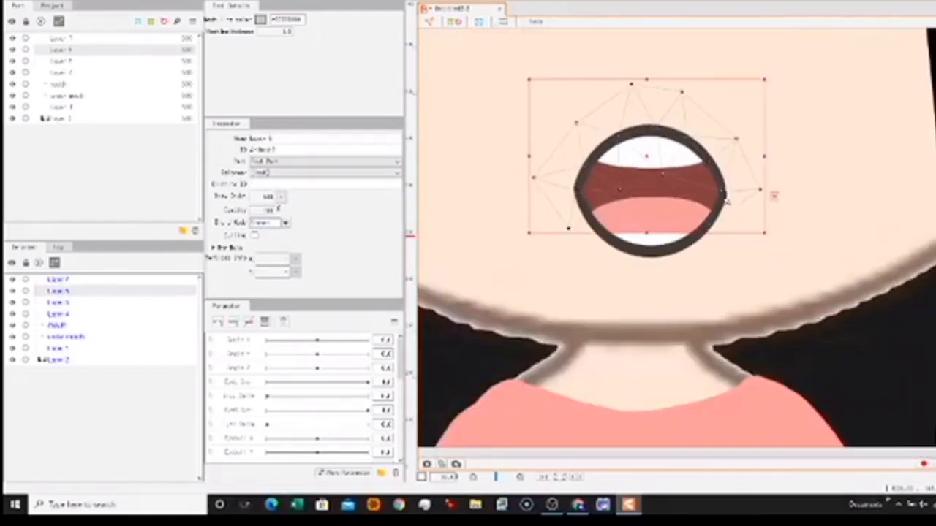
scroll(721, 178, up, 2)
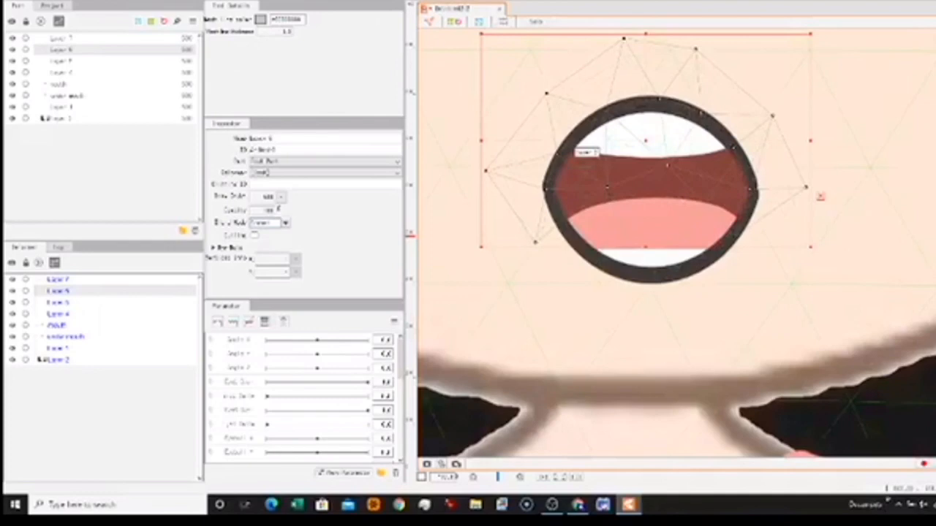
key(ctrl+e)
drag(619, 128, 601, 208)
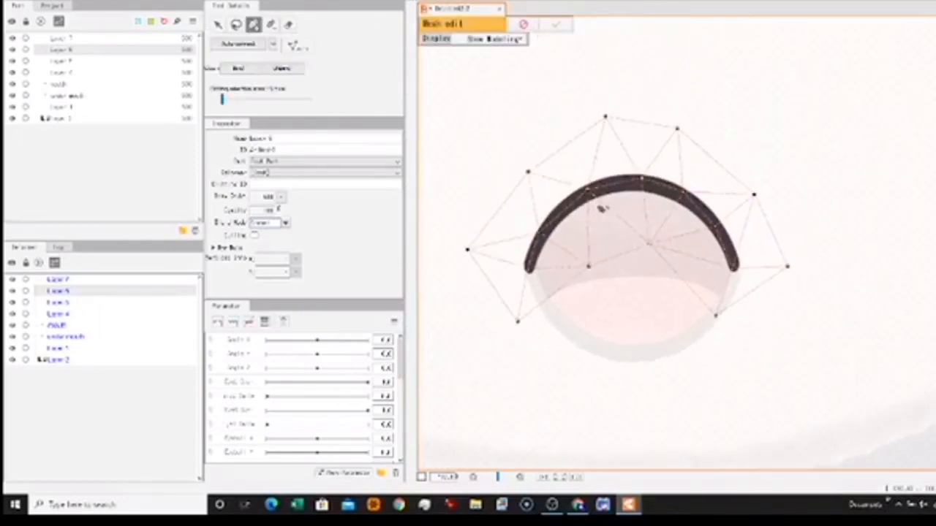
scroll(601, 208, up, 2)
scroll(601, 207, down, 1)
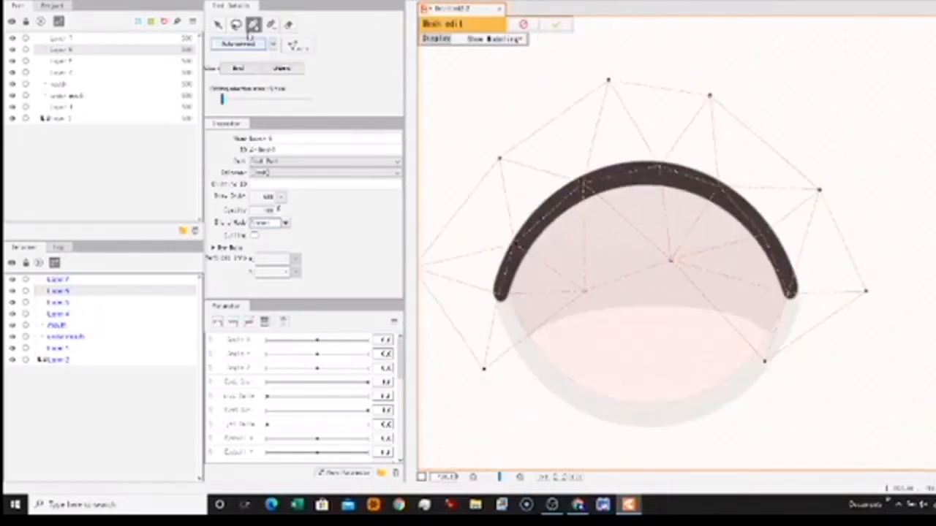
click(288, 25)
mouse_move(609, 140)
mouse_down()
mouse_move(546, 308)
mouse_move(730, 208)
mouse_move(838, 234)
mouse_up()
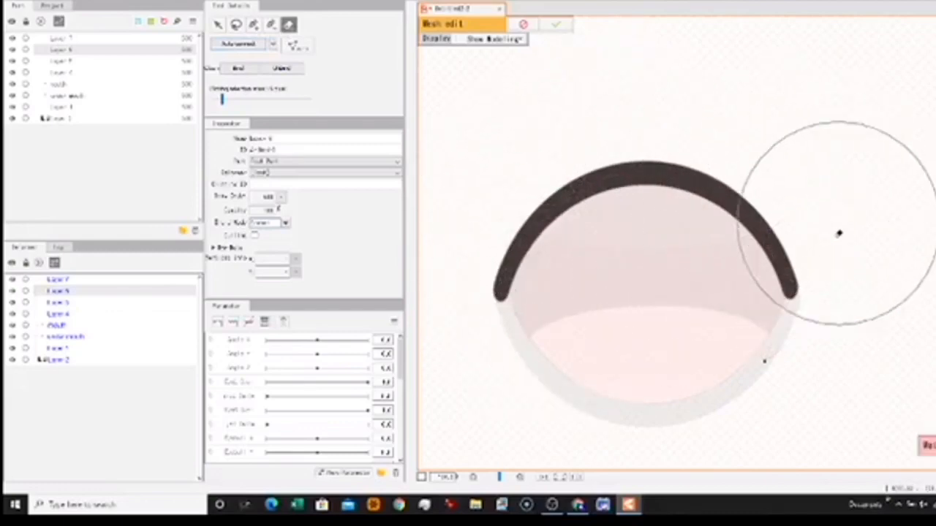
Place a connected row of mesh vertices along the centre of the upper lip line, extending just past both ends
click(219, 25)
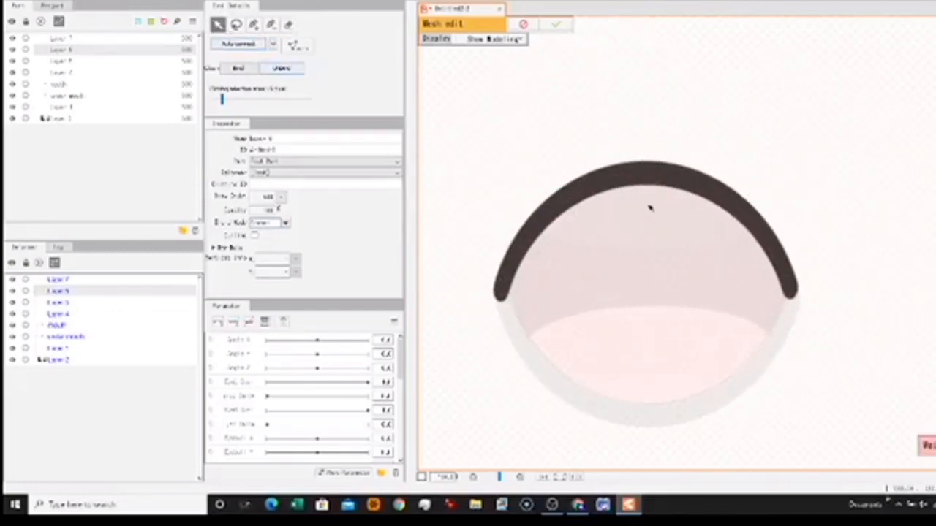
scroll(684, 220, up, 2)
drag(498, 323, 524, 312)
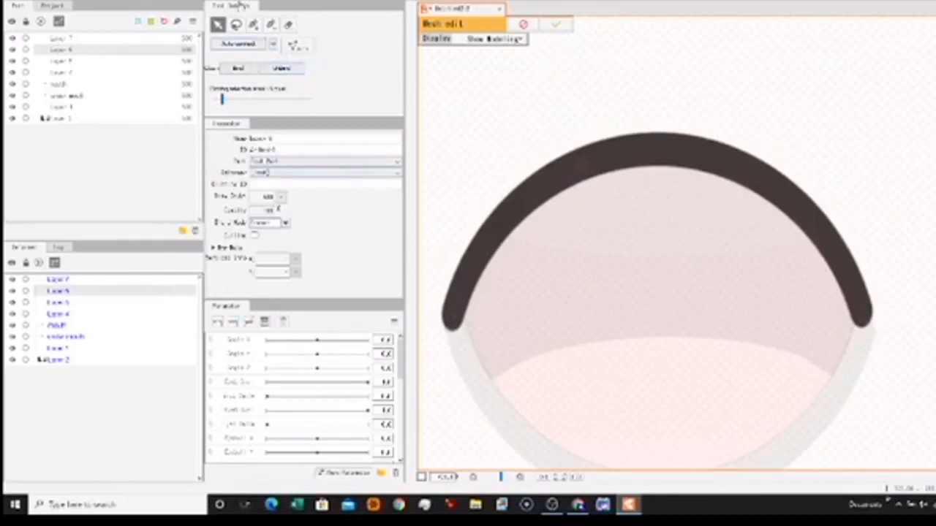
click(254, 26)
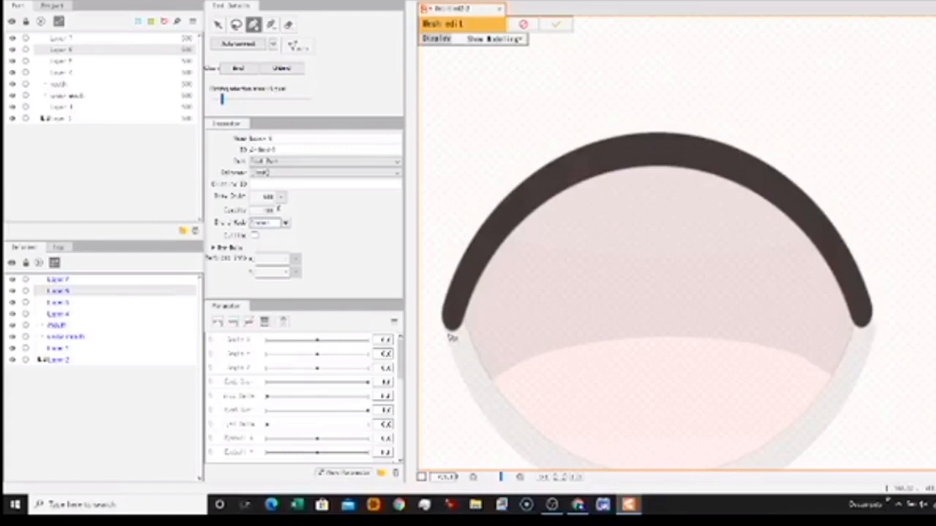
mouse_move(450, 345)
mouse_down()
mouse_move(461, 293)
mouse_move(516, 216)
mouse_move(576, 169)
mouse_move(642, 156)
mouse_move(708, 163)
mouse_move(777, 191)
mouse_move(856, 276)
mouse_move(866, 316)
mouse_up()
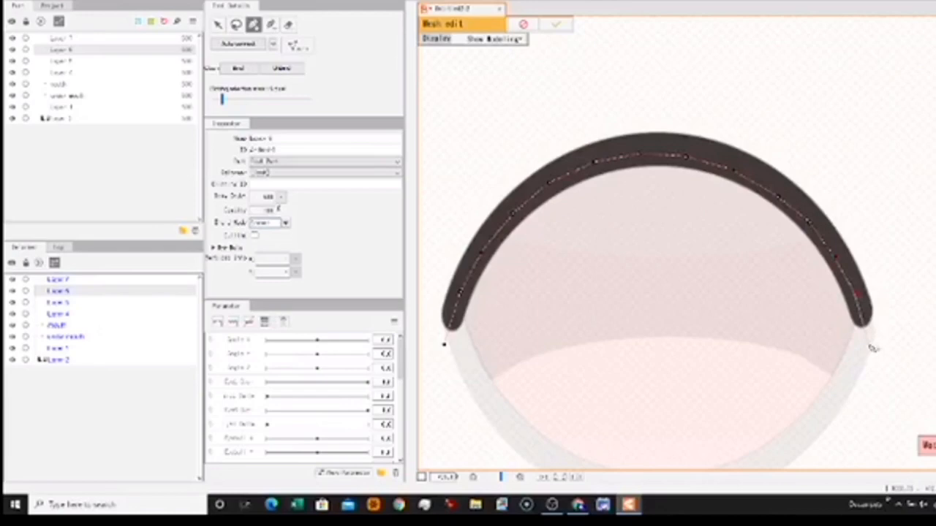
click(869, 345)
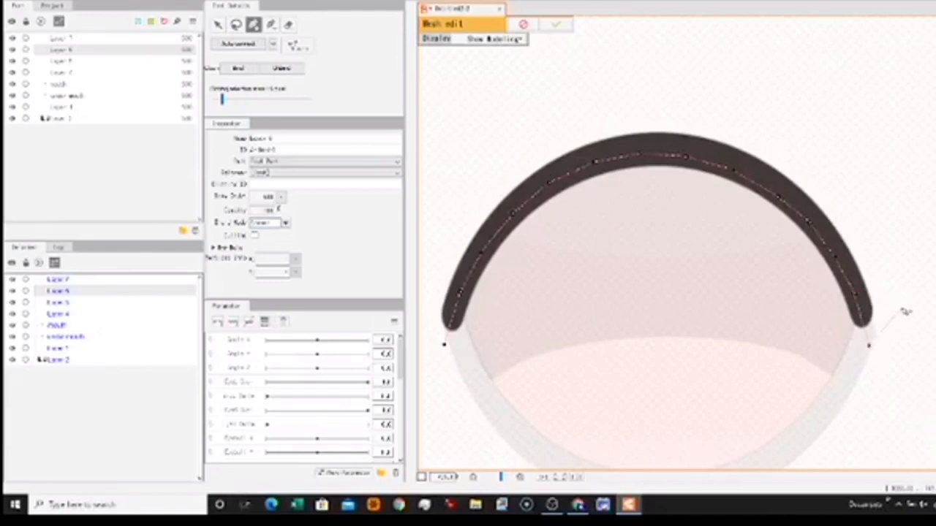
Add an outer row of vertices above the upper lip line, zigzagging edges to the centre row from the right end to the left
click(900, 308)
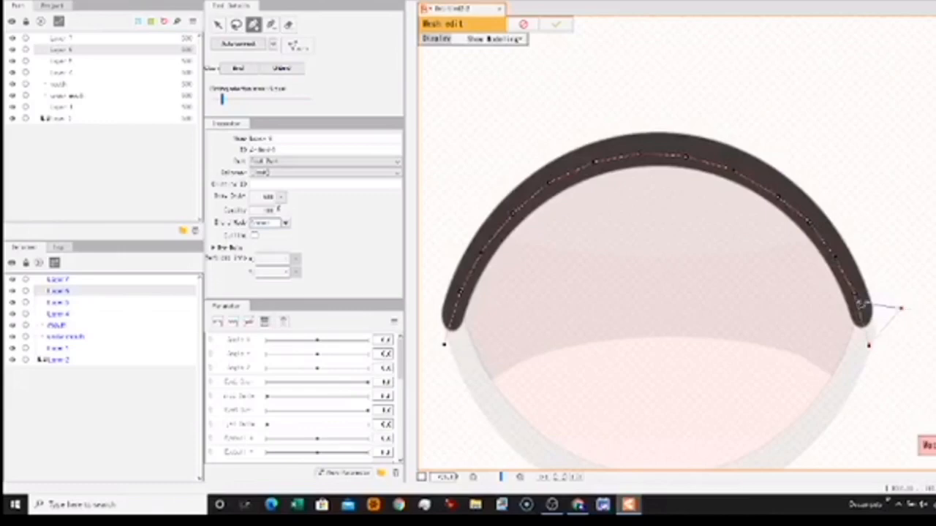
click(875, 261)
click(856, 225)
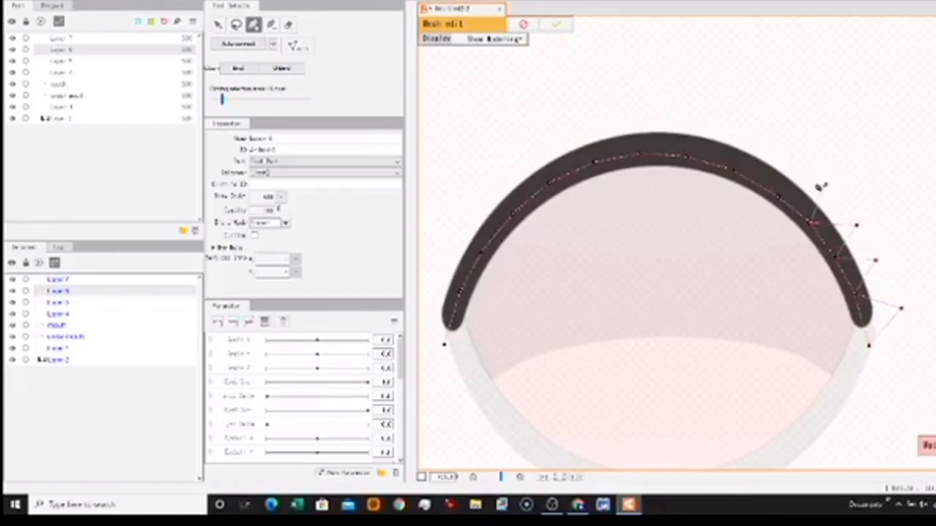
click(826, 184)
click(780, 150)
click(720, 119)
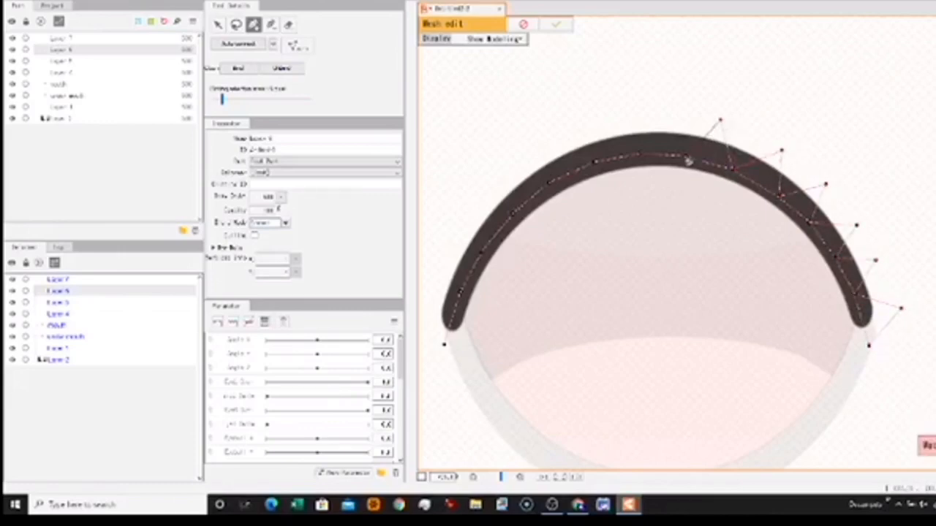
click(666, 109)
click(607, 109)
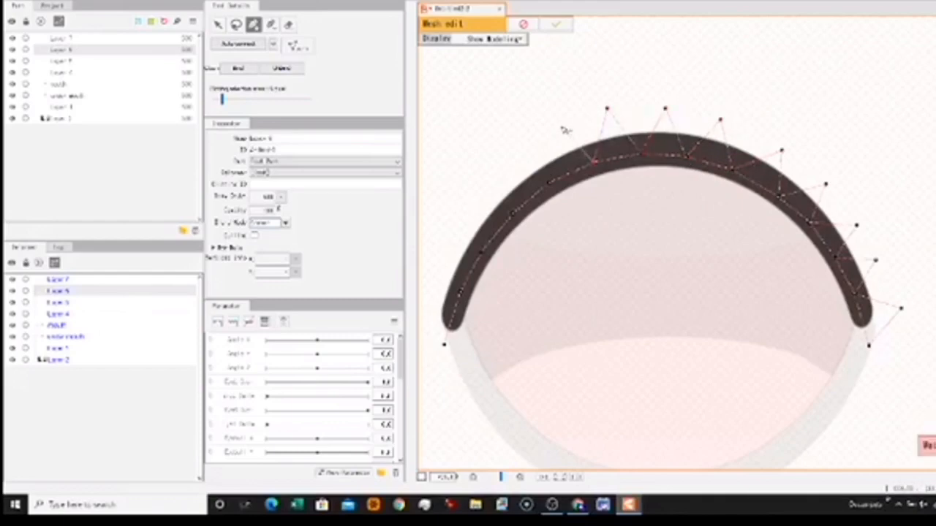
click(557, 124)
click(503, 160)
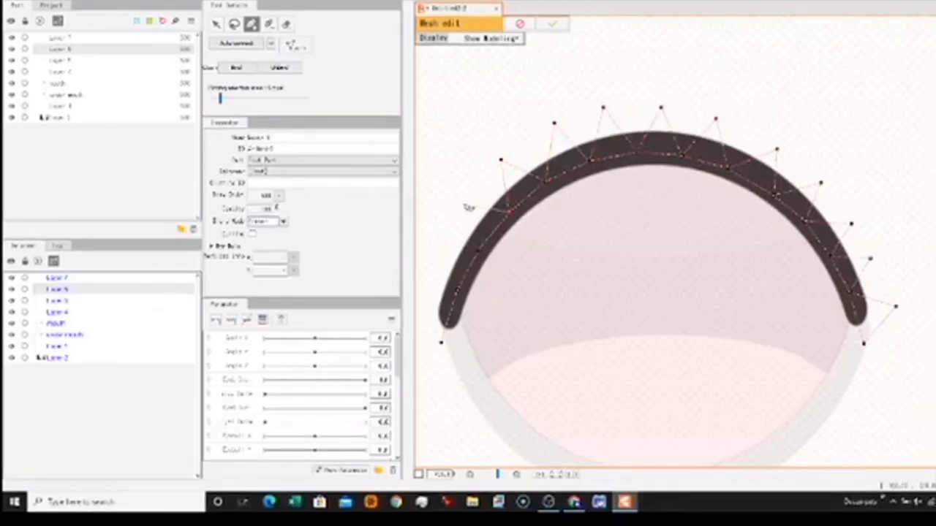
click(467, 206)
click(438, 254)
click(417, 303)
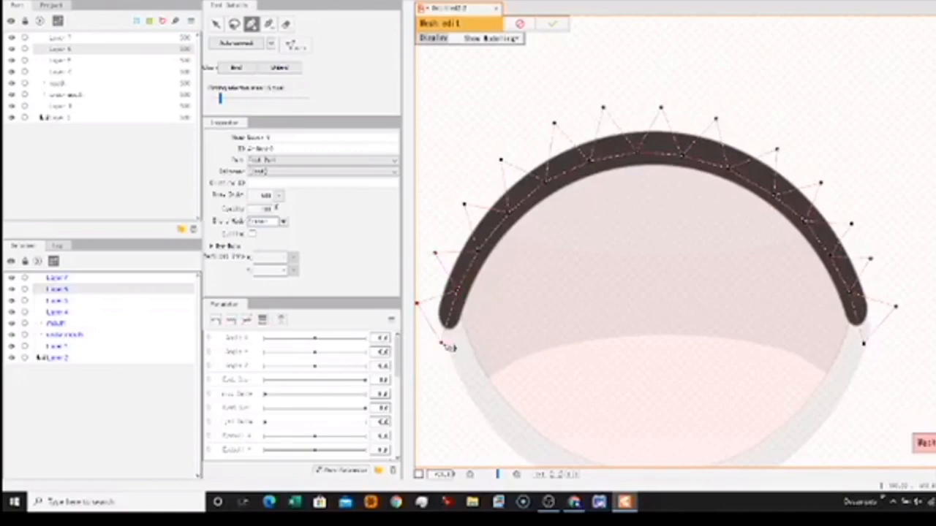
Add an inner row of vertices beneath the upper lip line, zigzagging edges to the centre row from the left end to the right
click(484, 328)
click(459, 290)
click(502, 296)
click(479, 251)
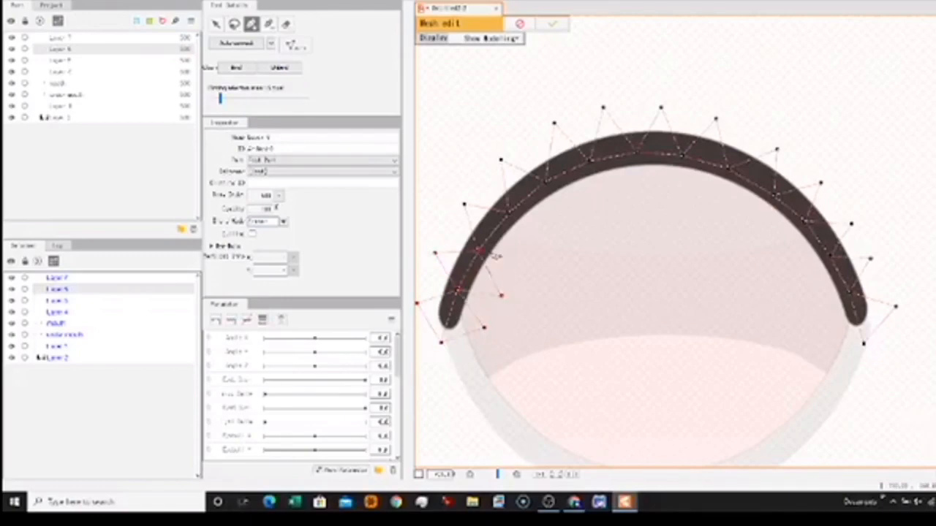
click(513, 256)
click(510, 212)
click(540, 224)
click(547, 181)
click(591, 160)
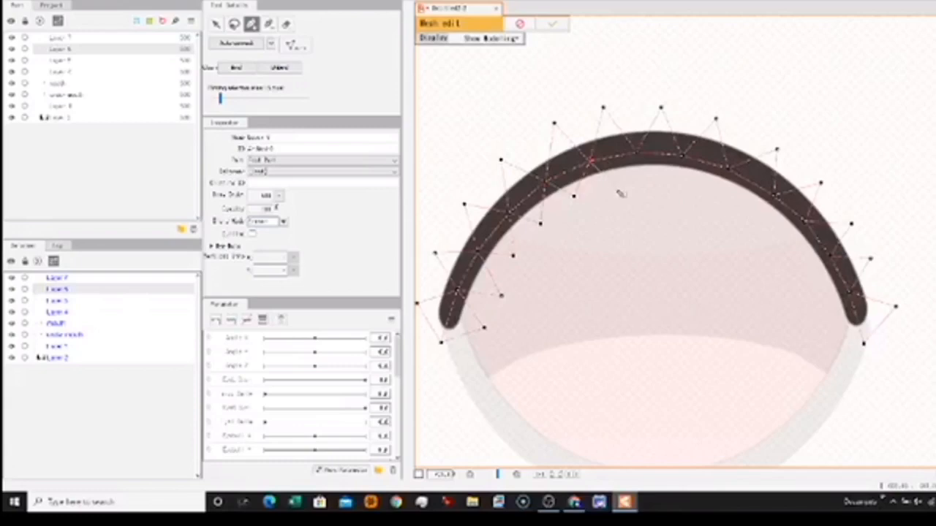
click(655, 180)
click(681, 155)
click(736, 206)
click(775, 196)
click(772, 233)
click(804, 222)
click(798, 254)
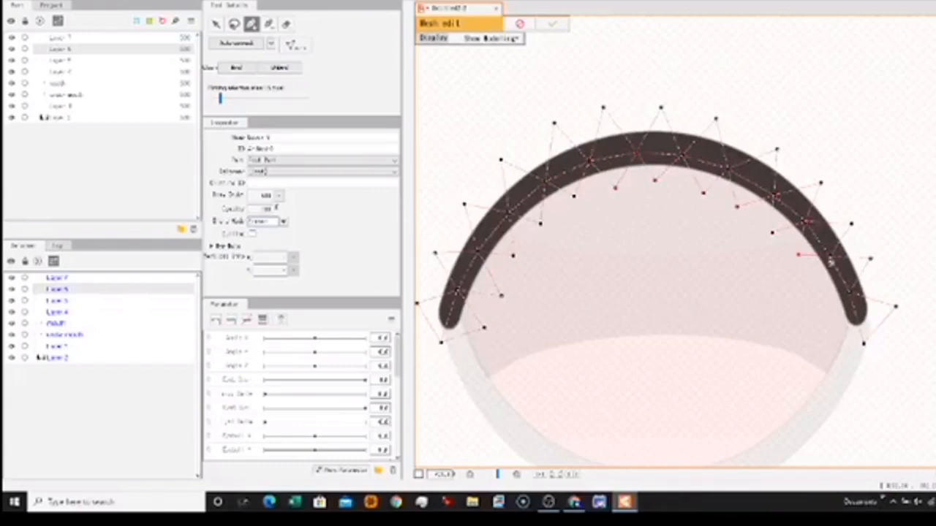
click(817, 283)
click(849, 291)
click(825, 318)
click(863, 344)
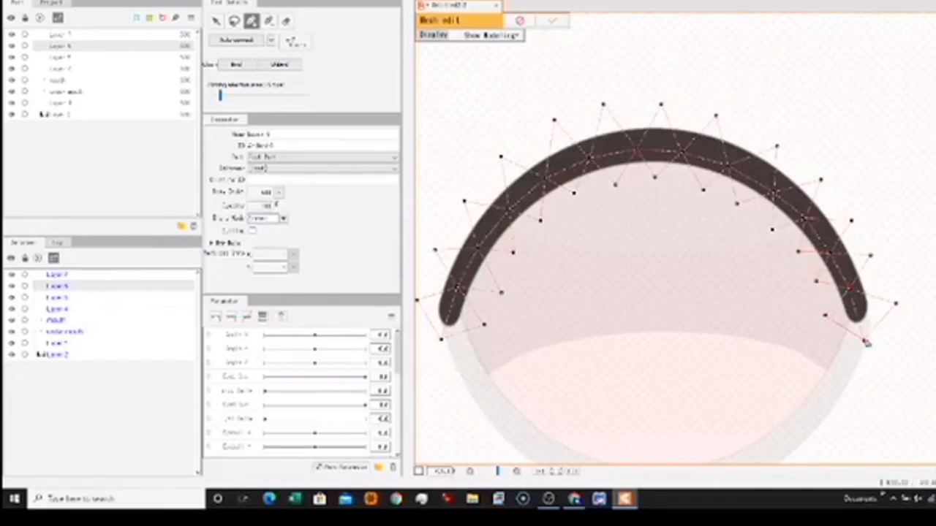
Connect the inner row of vertices into a continuous mesh edge from the lip's right end to its left end
click(825, 318)
click(817, 284)
click(798, 252)
click(772, 230)
click(737, 204)
click(703, 190)
click(655, 177)
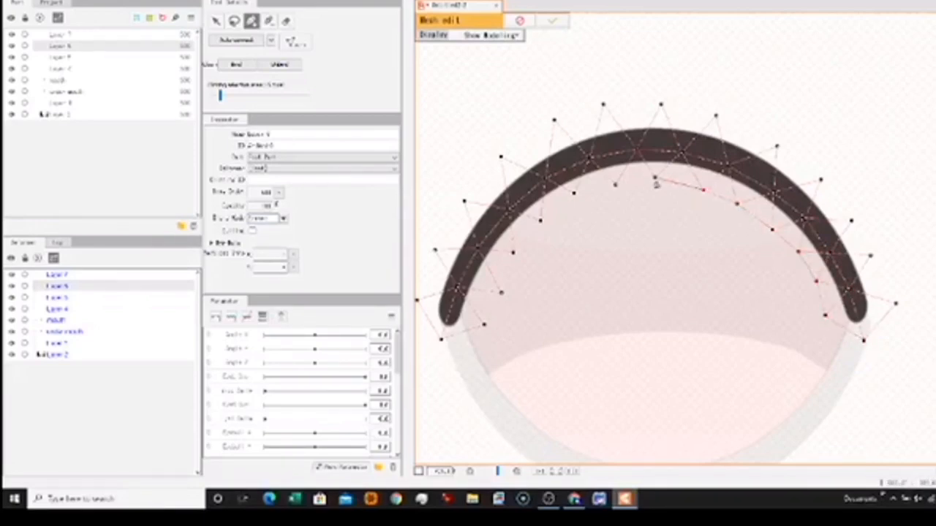
click(615, 185)
click(573, 193)
click(540, 219)
click(512, 252)
click(501, 292)
click(483, 324)
click(441, 340)
Connect the outer row of vertices to close the mesh outline around the upper lip, and apply the mesh edit
click(416, 300)
click(434, 250)
click(463, 201)
click(501, 156)
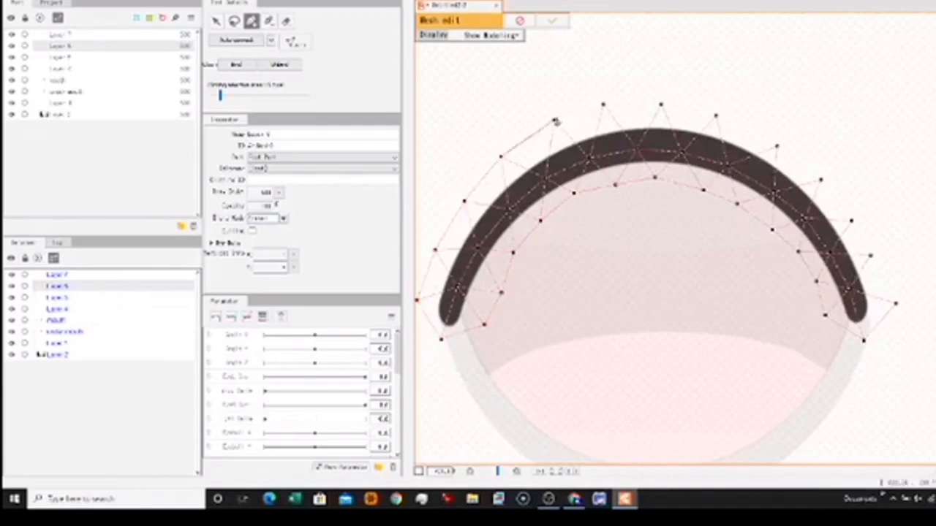
click(553, 120)
click(603, 104)
click(660, 105)
click(716, 115)
click(777, 146)
click(820, 179)
click(851, 219)
click(870, 256)
click(895, 303)
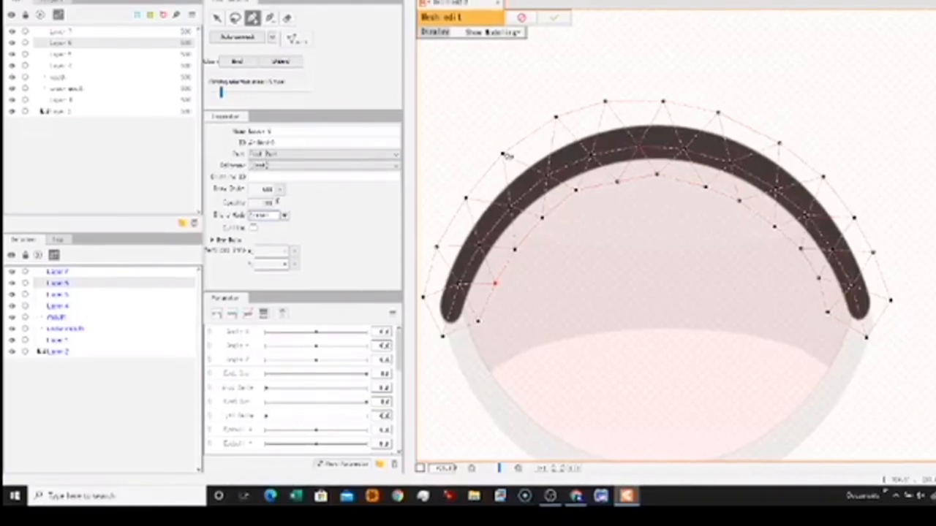
click(555, 18)
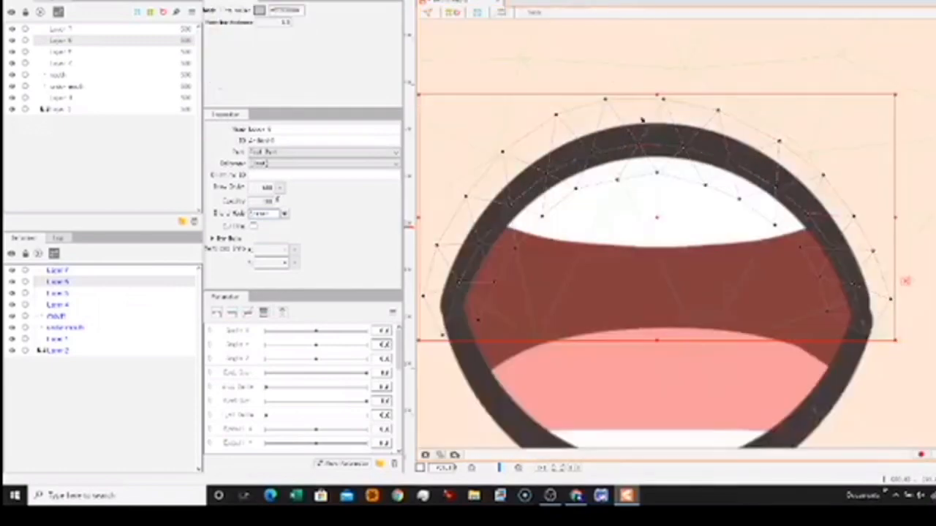
Delete the original lower lip line
scroll(659, 145, down, 2)
scroll(659, 159, up, 1)
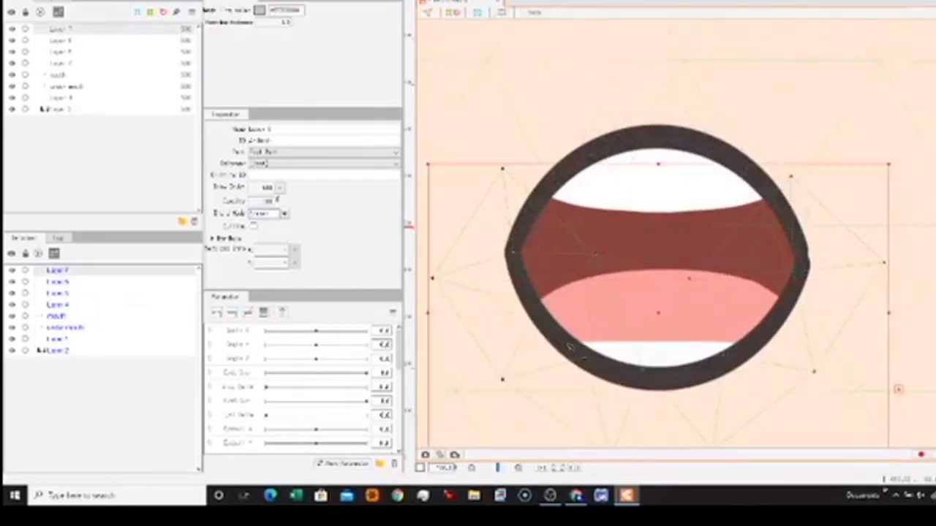
click(603, 313)
right_click(565, 346)
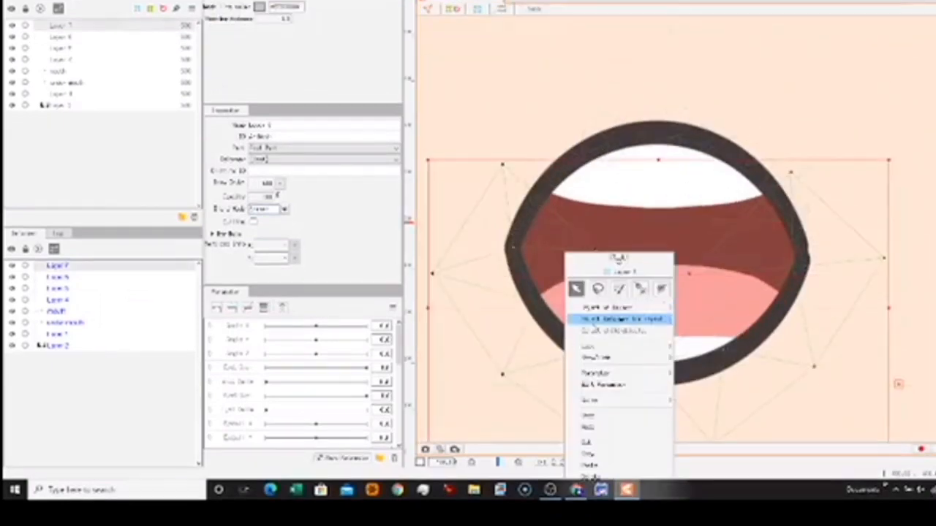
click(591, 476)
Duplicate the upper lip line, flip the copy vertically and position it as the lower lip
click(637, 141)
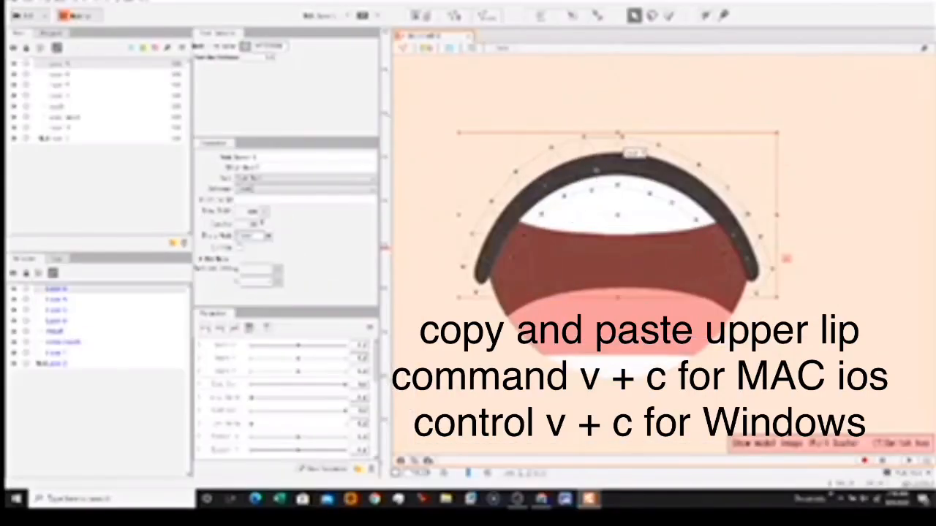
drag(657, 100, 658, 110)
drag(618, 142, 617, 441)
drag(618, 367, 619, 335)
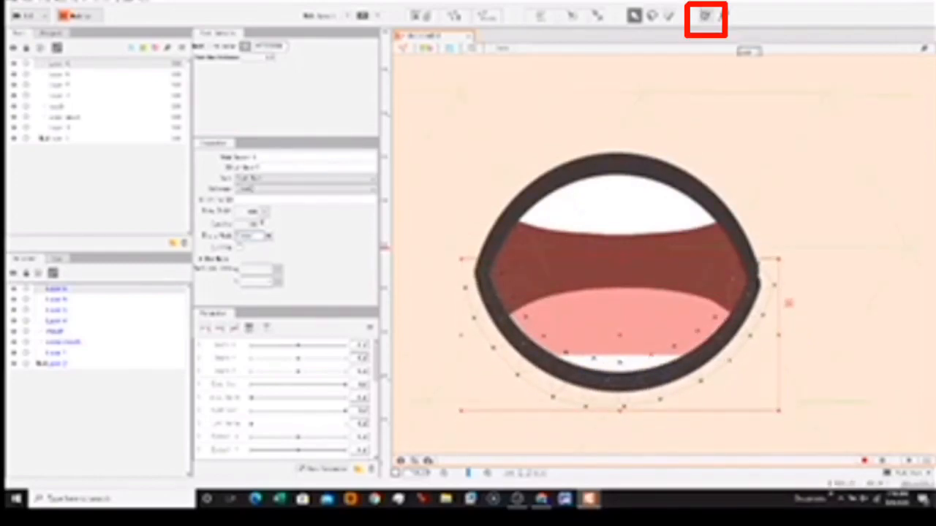
Create a five-point deform path along the lower lip line from the left mouth corner to the right
click(706, 16)
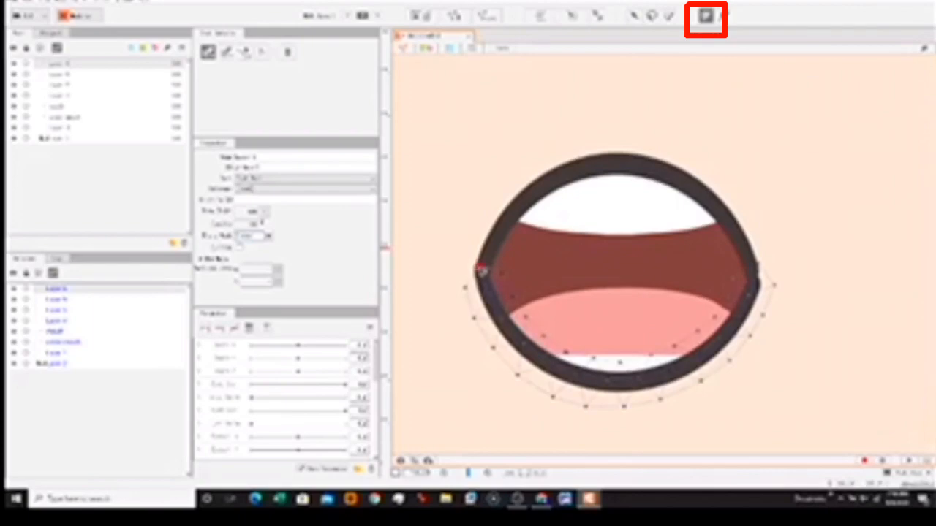
click(532, 352)
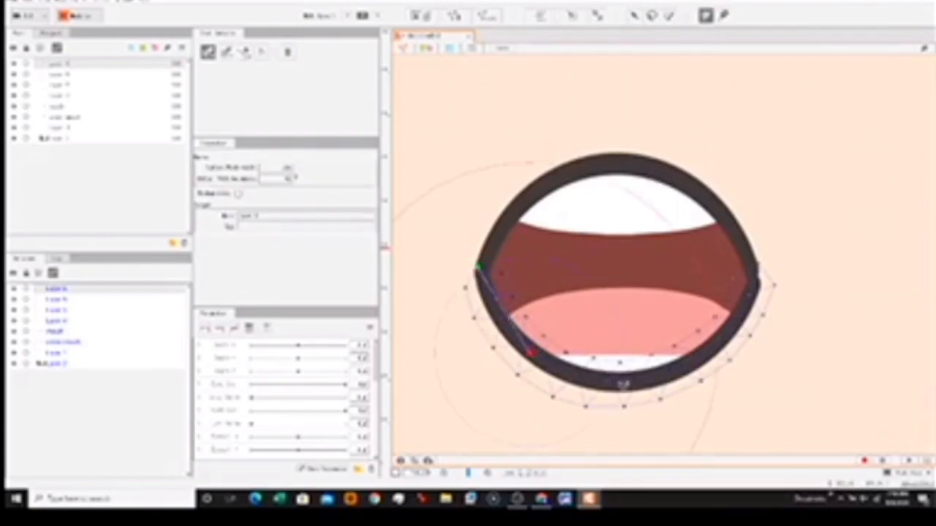
click(627, 384)
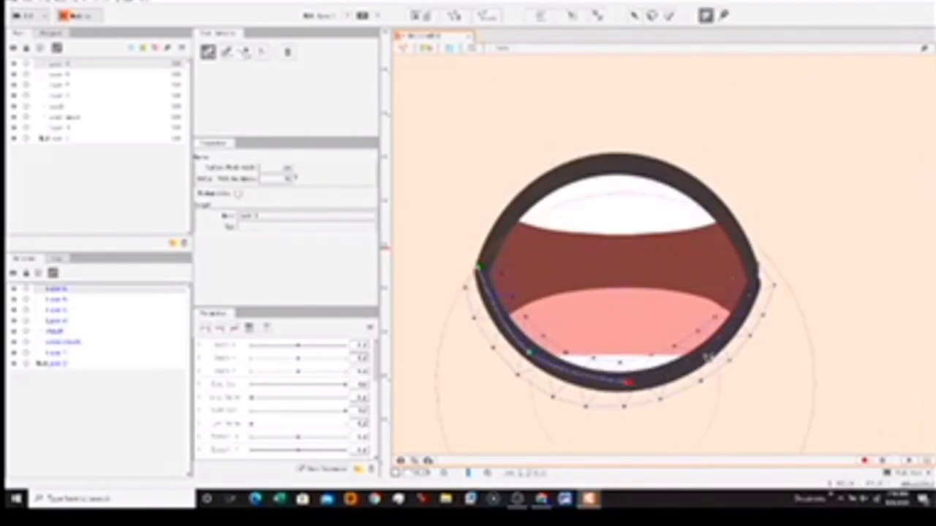
click(708, 354)
click(757, 281)
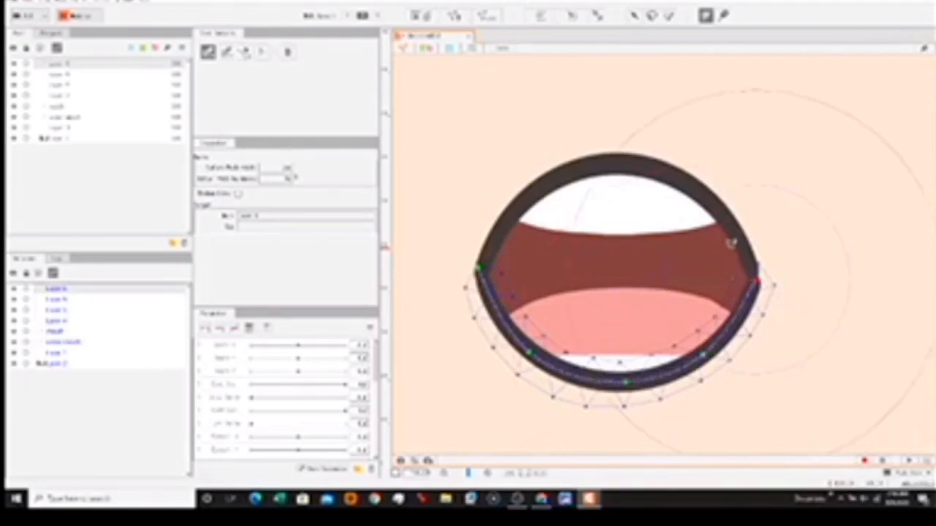
click(633, 15)
Create a five-point deform path along the upper lip line from the left mouth corner to the right
click(621, 162)
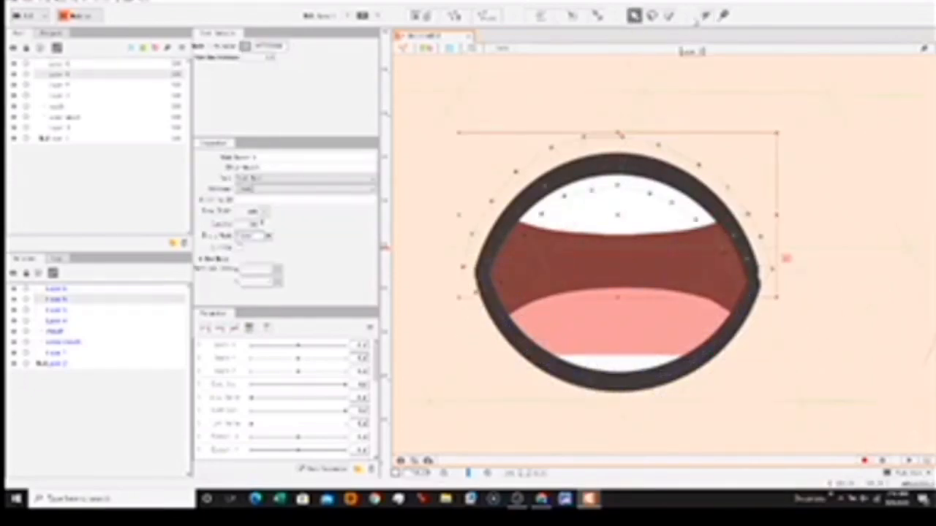
click(705, 14)
click(481, 274)
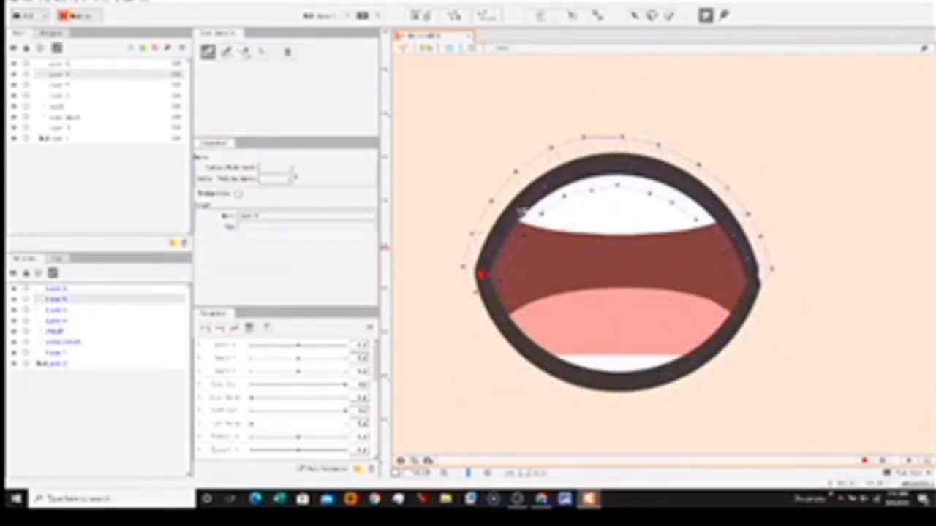
click(520, 210)
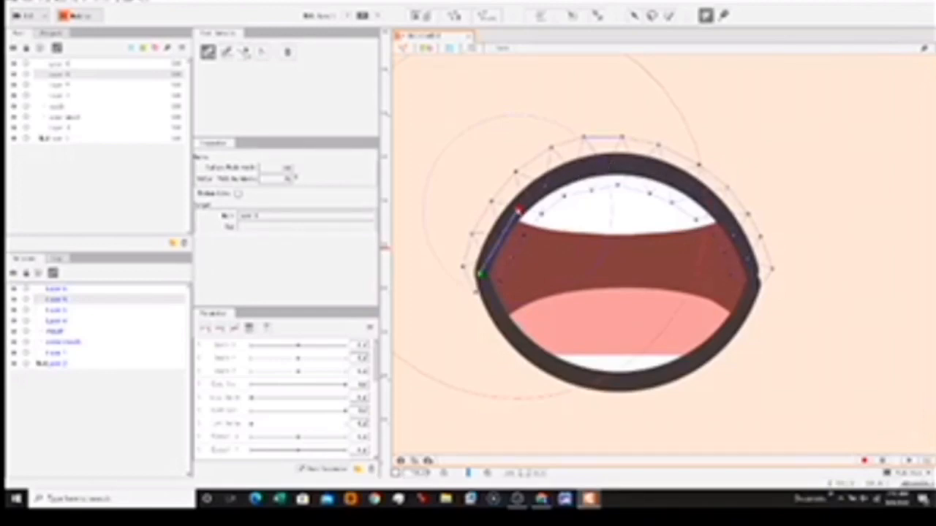
drag(519, 210, 525, 202)
click(611, 164)
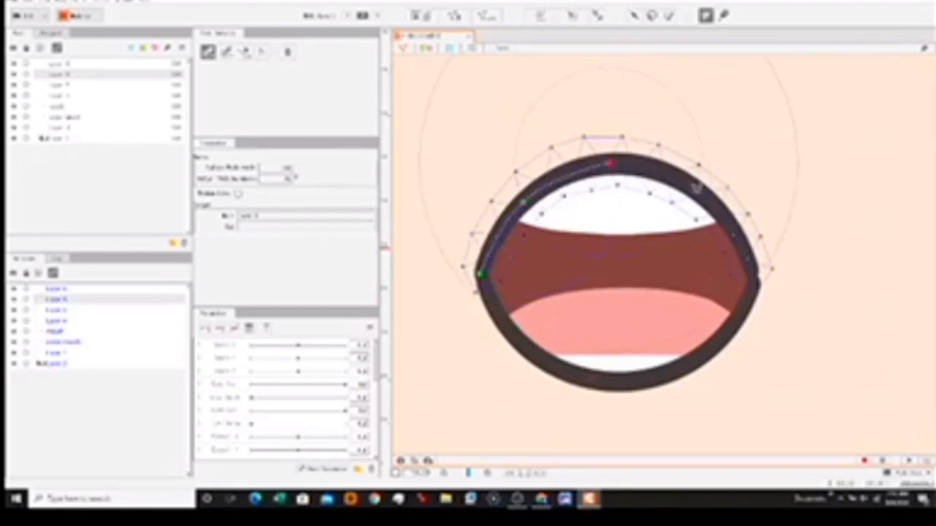
click(703, 194)
click(757, 279)
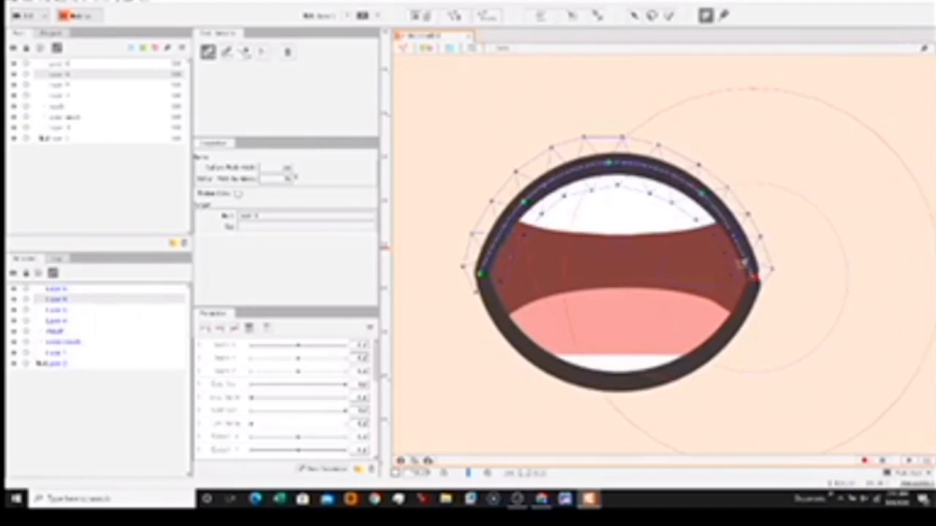
Try bending the upper lip line down and the lower lip line up with their deform path points
click(633, 15)
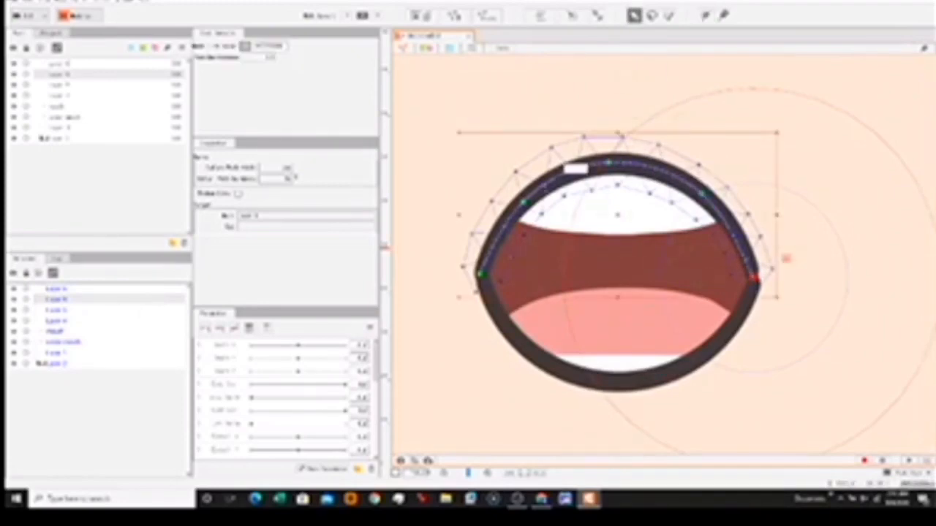
drag(609, 162, 609, 194)
drag(525, 203, 528, 225)
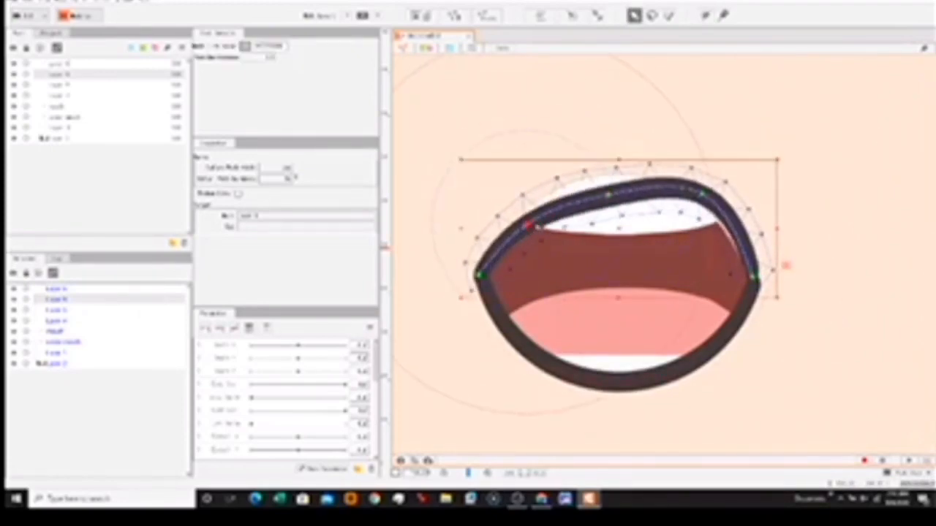
drag(703, 194, 698, 222)
click(740, 316)
drag(630, 381, 628, 355)
drag(704, 354, 701, 341)
drag(529, 353, 534, 341)
Undo the test bends of both lip lines
key(ctrl+z)
key(ctrl+z)
key(ctrl+z)
key(ctrl+z)
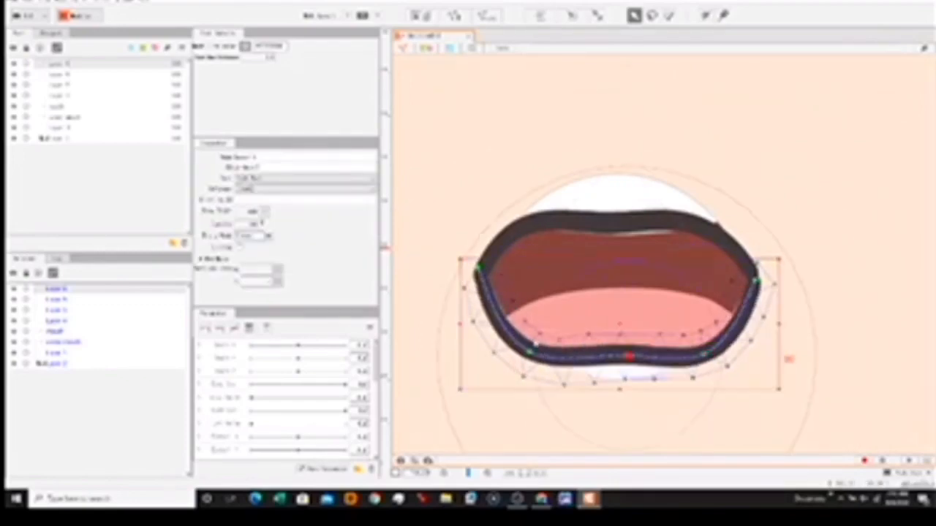
key(ctrl+z)
key(ctrl+z)
key(ctrl+z)
key(ctrl+z)
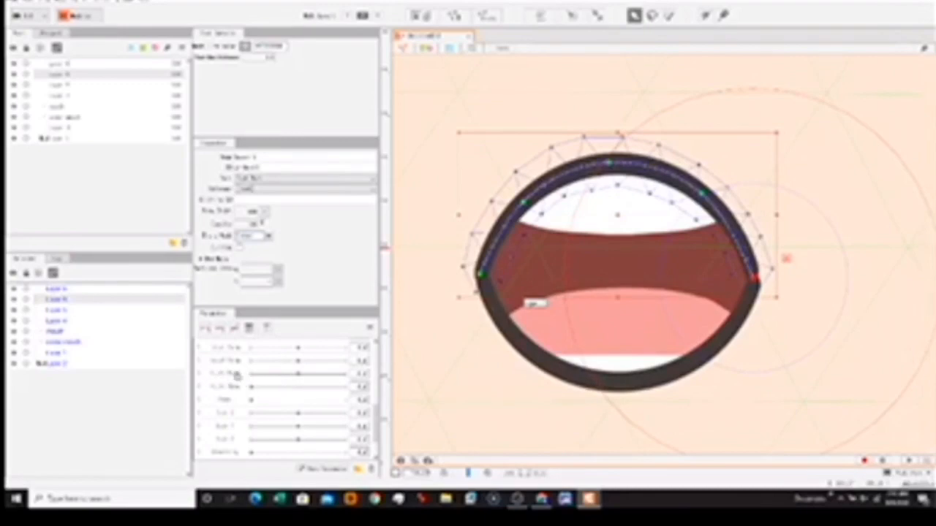
Add three keyforms for all mouth parts to the Mouth Form and Mouth Open parameters, and link the two parameters
click(268, 377)
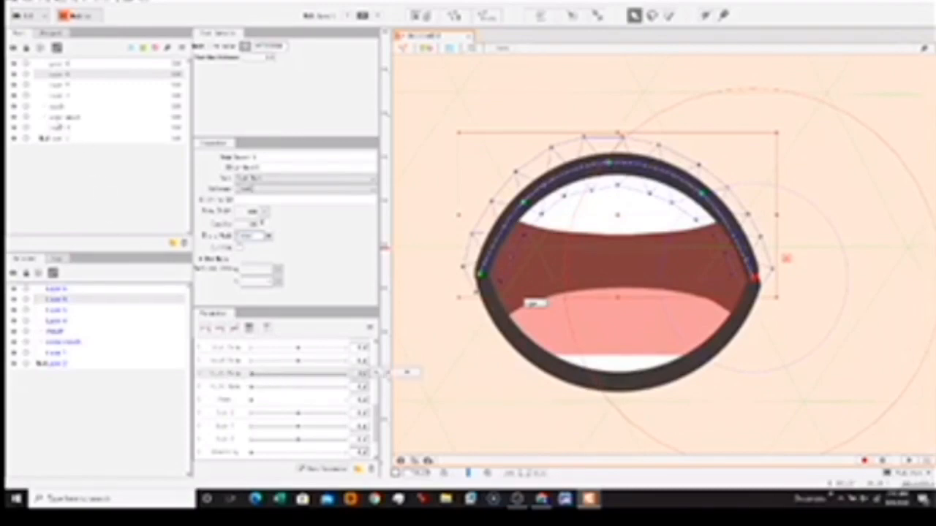
click(62, 118)
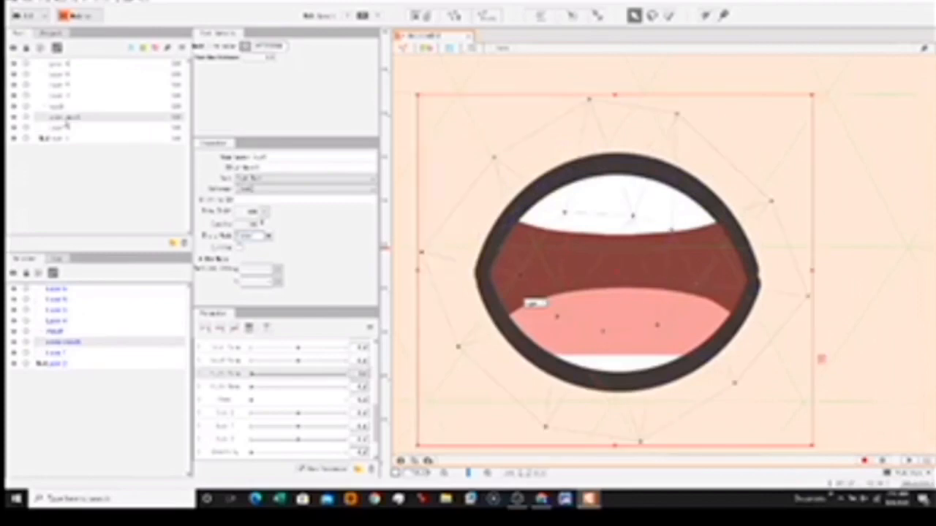
shift+click(64, 65)
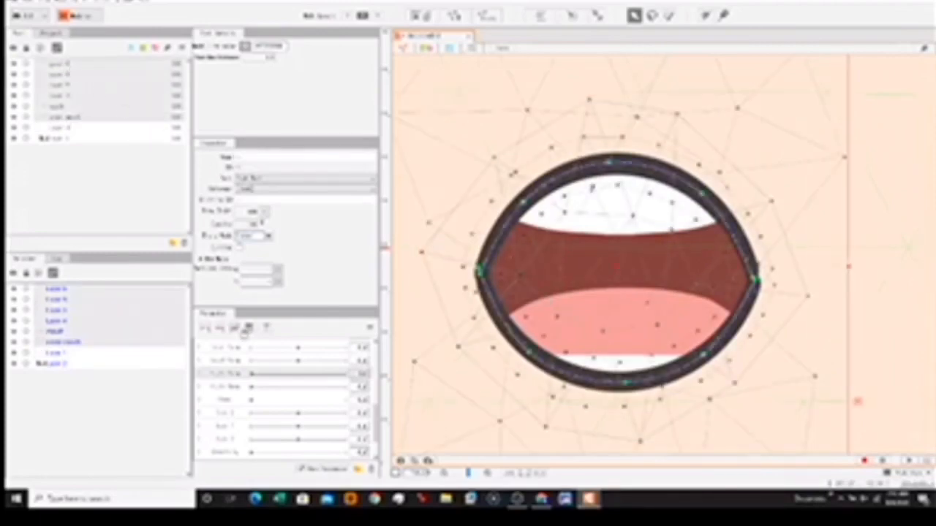
click(206, 329)
click(250, 389)
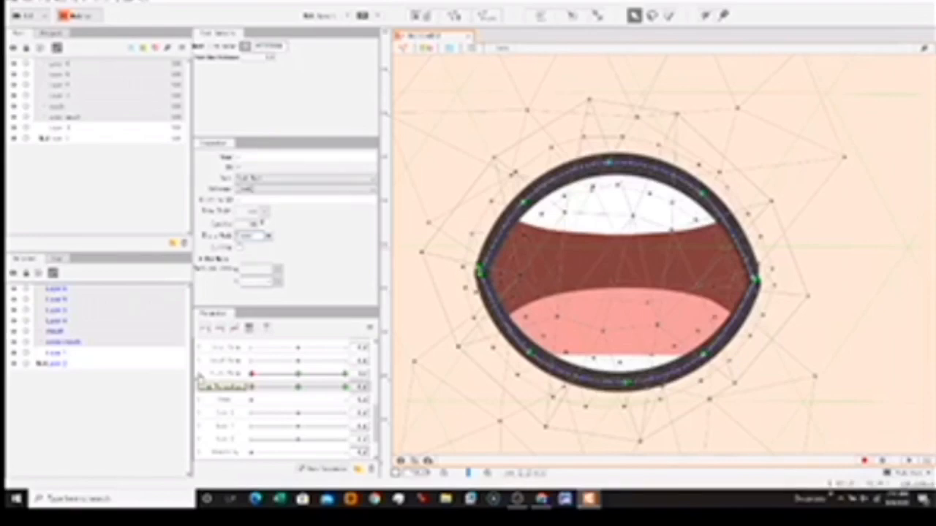
click(199, 377)
At the centre keyform of the linked parameters, bend the upper lip line down into a closed, slightly smiling curve
click(298, 389)
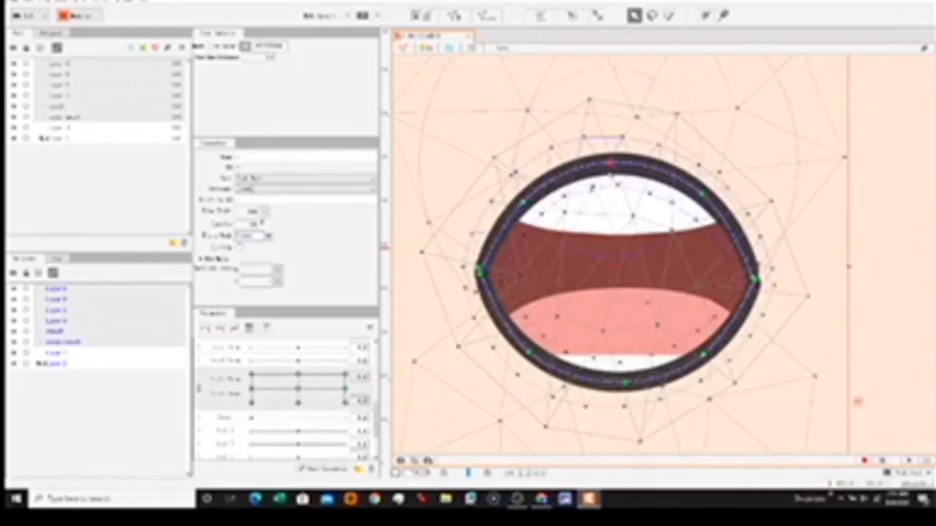
click(613, 172)
click(856, 236)
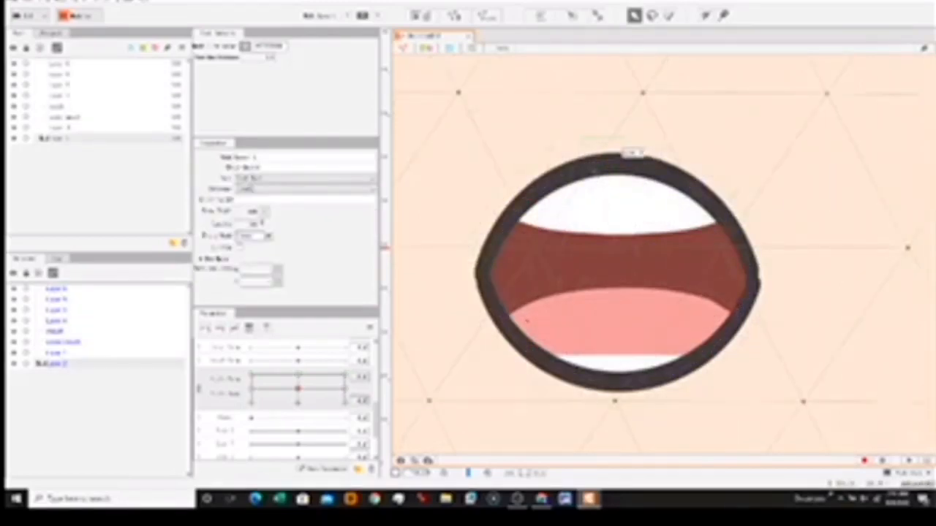
drag(612, 162, 611, 265)
drag(523, 203, 535, 285)
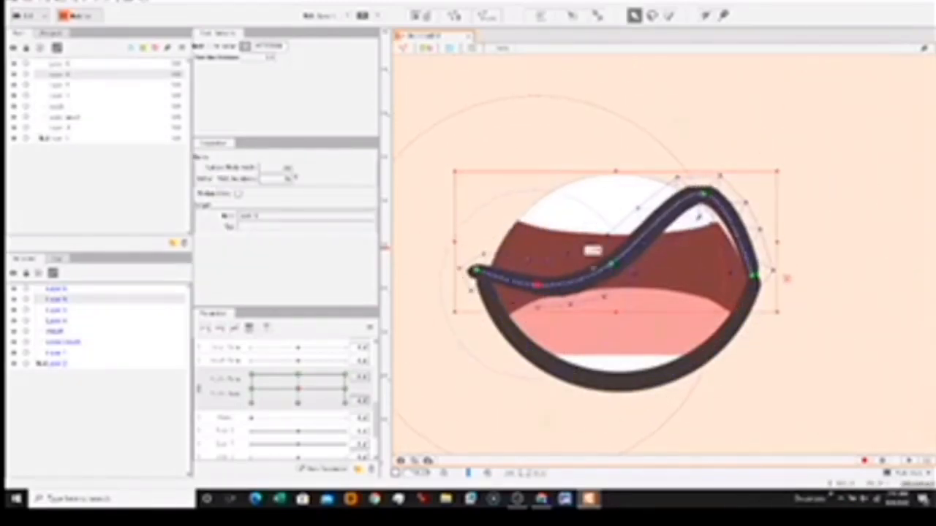
drag(611, 265, 610, 296)
drag(704, 193, 689, 285)
drag(756, 277, 756, 271)
Bend the lower lip line up until it overlaps the closed upper lip line, aligning the mouth corners
click(740, 326)
drag(476, 270, 473, 264)
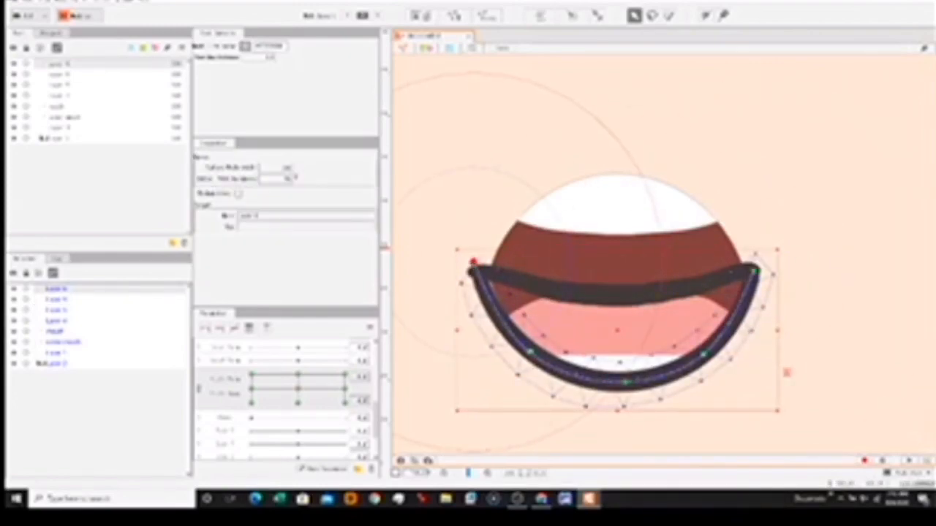
drag(531, 351, 538, 293)
drag(625, 382, 625, 300)
drag(704, 354, 685, 291)
drag(474, 262, 470, 271)
drag(538, 294, 538, 288)
drag(474, 274, 470, 271)
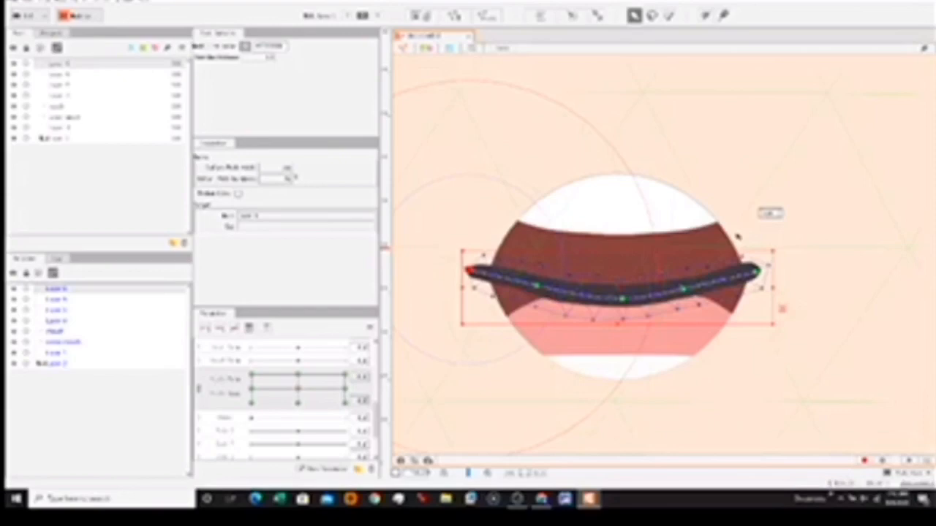
Flatten the mouth interior vertically to a thin strip and create a five-point deform path along it
click(77, 118)
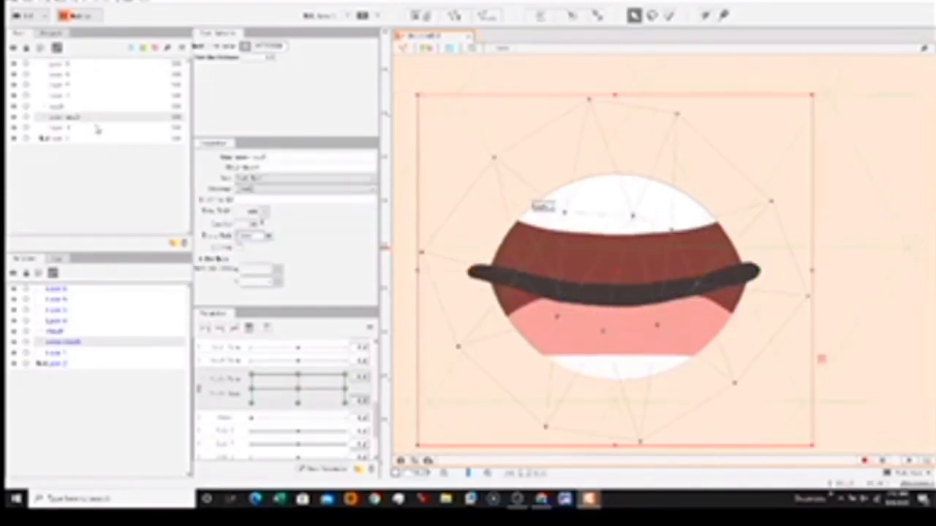
drag(614, 95, 613, 216)
click(705, 15)
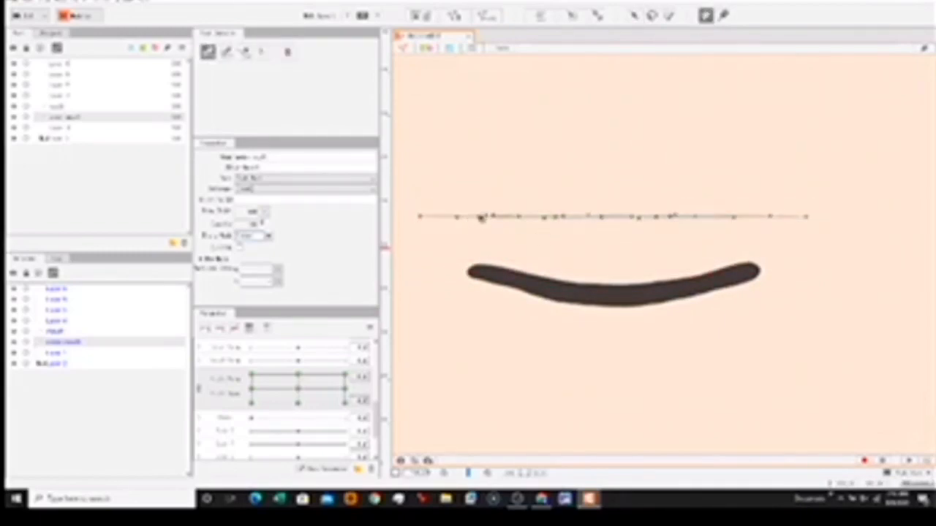
click(480, 215)
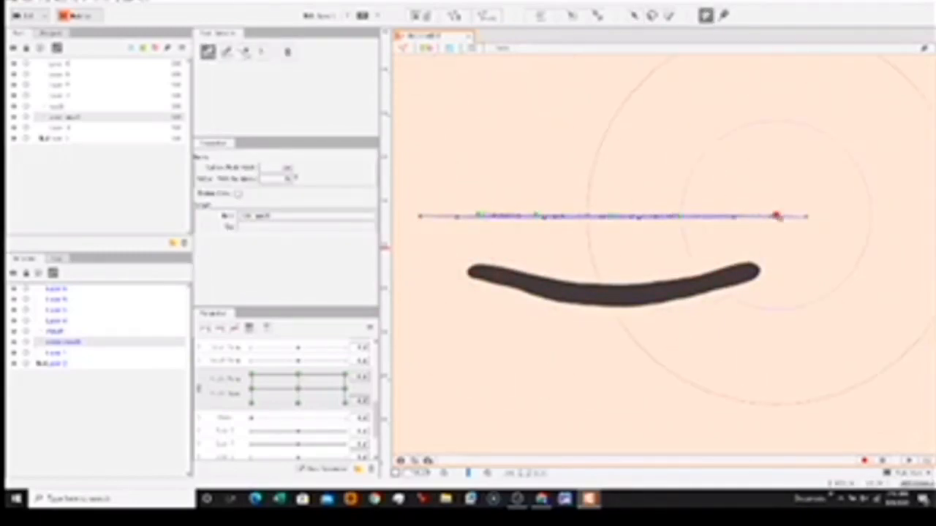
Move the flattened mouth interior down onto the closed lip line and narrow it to the width of the lips
click(633, 15)
drag(615, 217, 618, 271)
drag(422, 273, 477, 271)
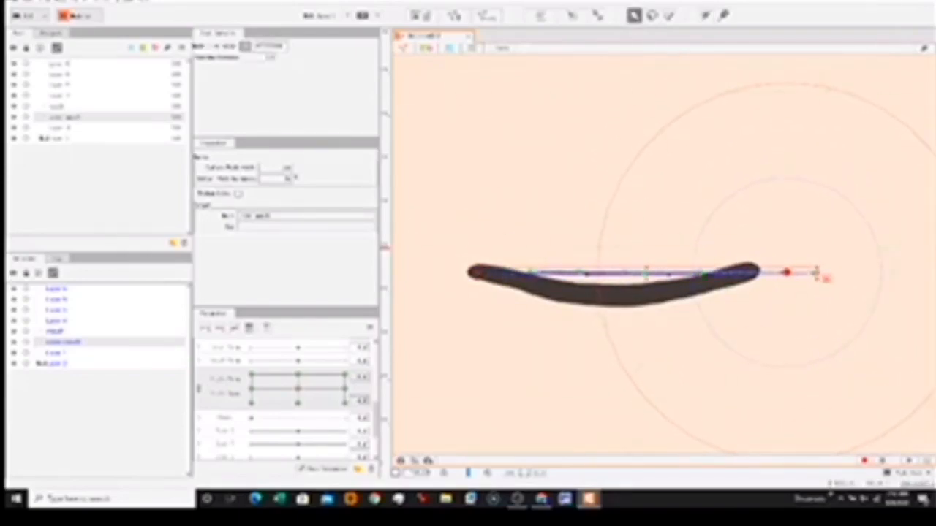
drag(817, 273, 755, 274)
drag(615, 273, 615, 277)
click(617, 284)
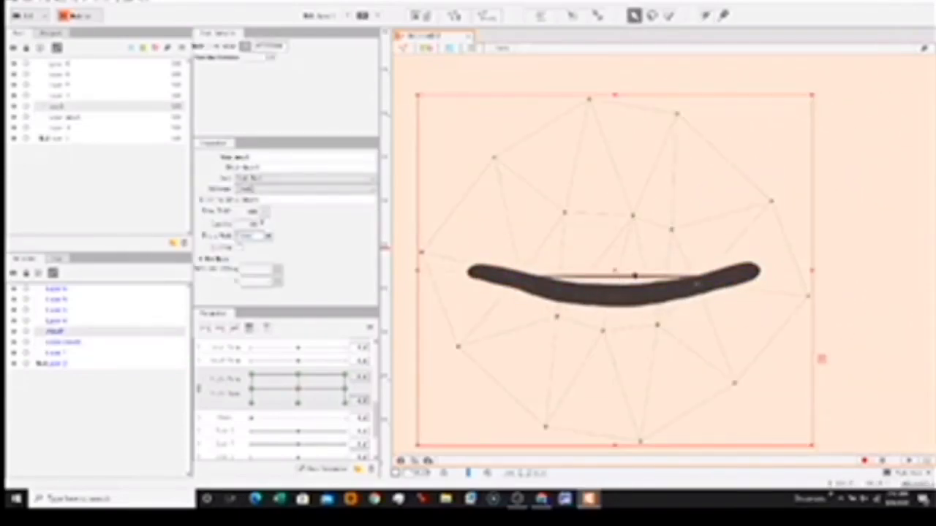
click(840, 266)
click(616, 285)
click(881, 281)
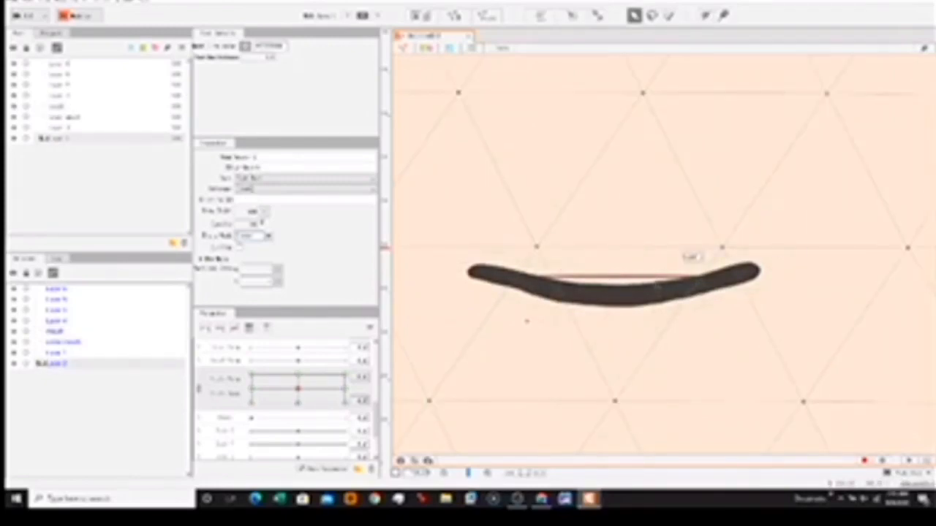
Bend the middle and inner path points of the mouth interior down so the strip follows the lip line's curve
click(62, 115)
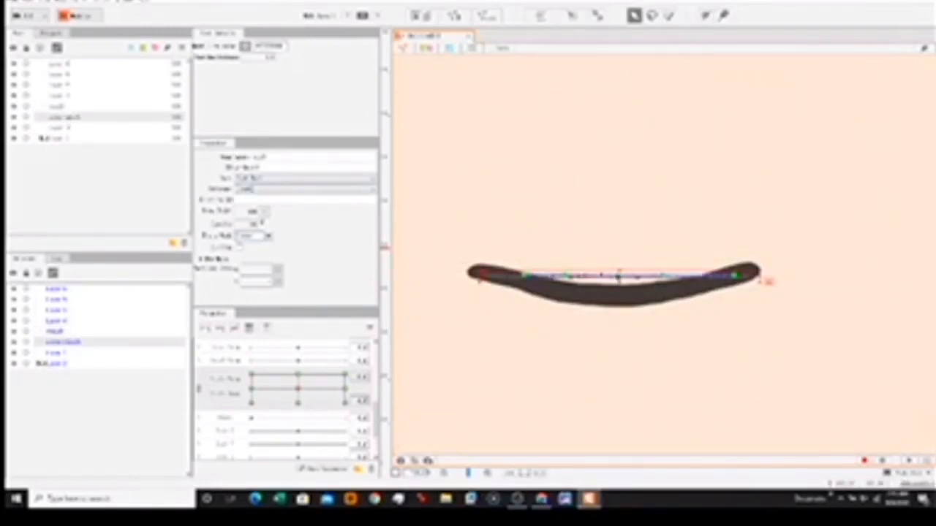
scroll(634, 281, up, 4)
drag(580, 272, 576, 327)
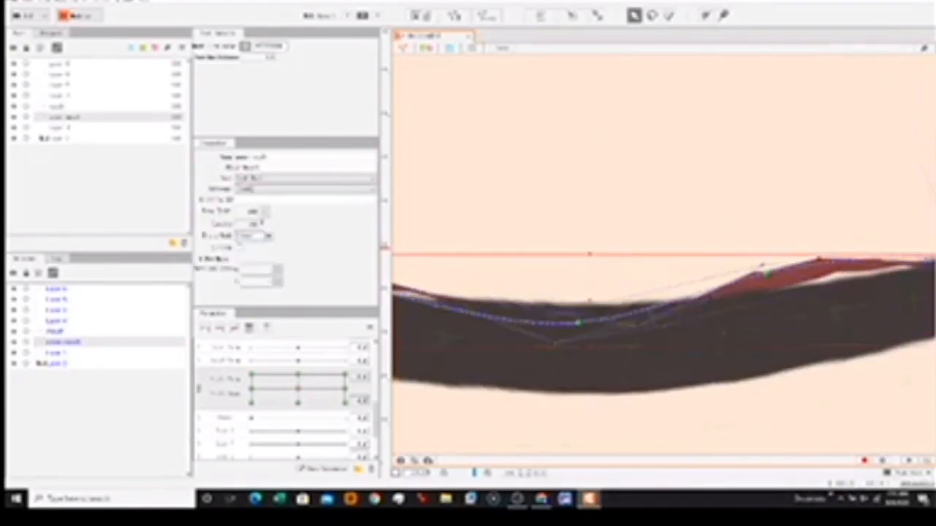
mouse_move(764, 272)
mouse_down()
mouse_move(769, 312)
mouse_move(529, 313)
mouse_move(923, 288)
mouse_up()
drag(595, 247, 736, 259)
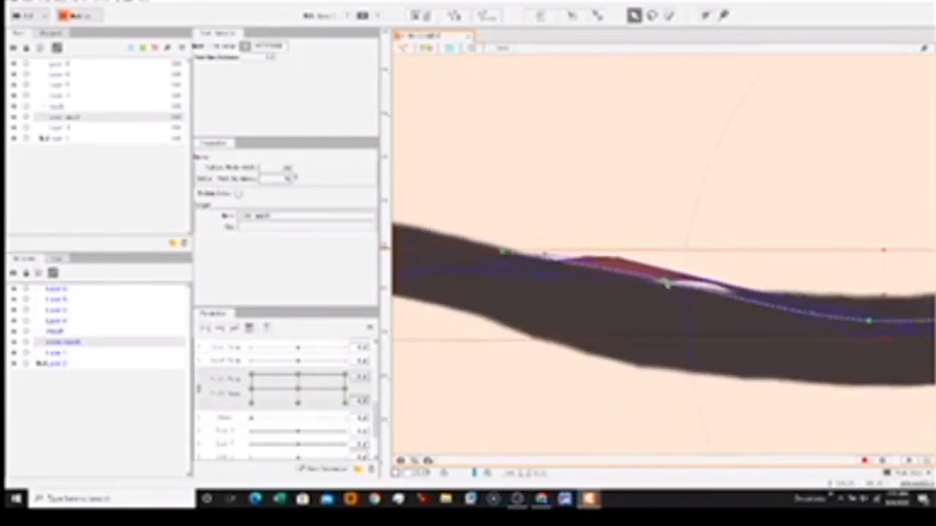
drag(666, 282, 661, 295)
Pull the left end of the mouth interior's path inside the lip line and adjust the point beside it
scroll(630, 287, down, 3)
scroll(621, 284, up, 3)
scroll(534, 255, down, 2)
drag(405, 223, 445, 233)
drag(562, 269, 542, 279)
drag(696, 277, 590, 284)
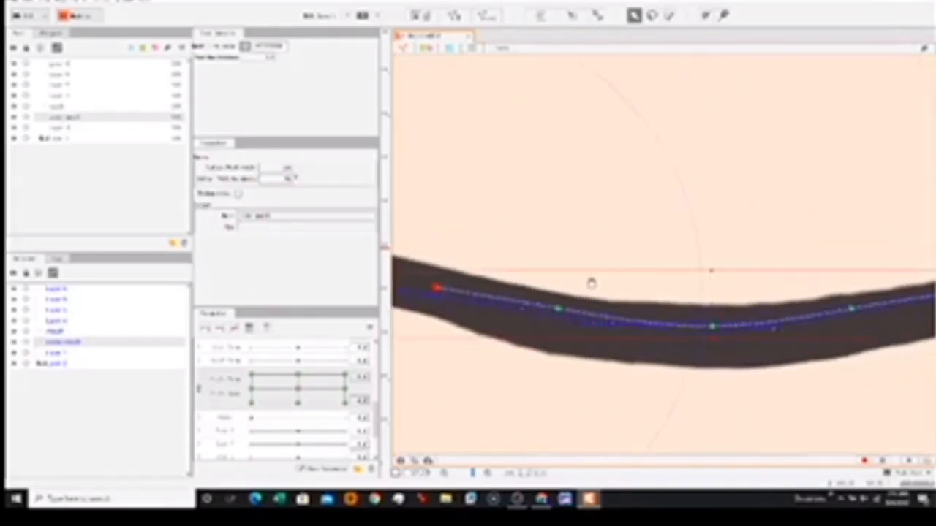
Reposition all five path points of the mouth interior along the centre of the lip line, reaching both mouth corners
scroll(554, 293, down, 3)
mouse_move(297, 389)
mouse_down()
mouse_move(298, 375)
mouse_move(298, 389)
mouse_up()
drag(494, 291, 443, 280)
drag(534, 297, 534, 299)
drag(632, 310, 633, 314)
drag(801, 285, 819, 280)
drag(702, 301, 706, 302)
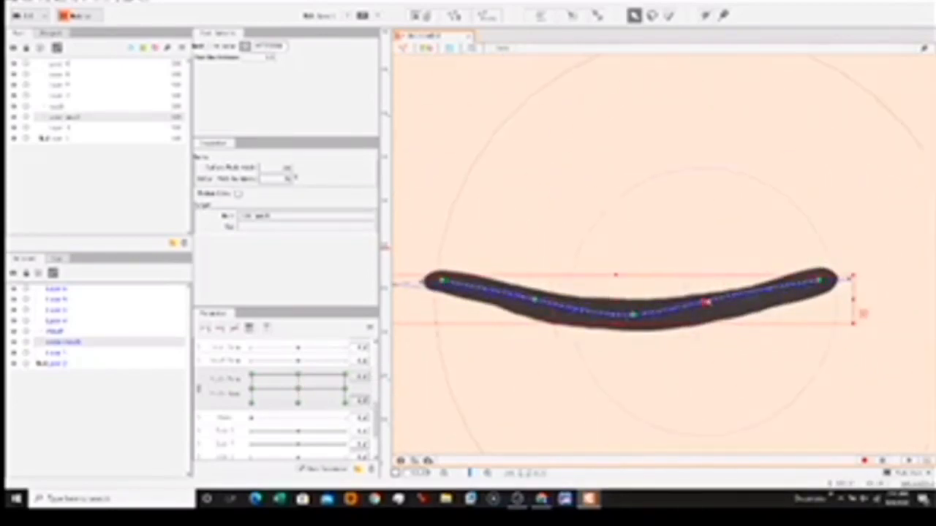
Preview the mouth opening and closing by moving the linked mouth parameters between the closed and open keyforms
mouse_move(300, 388)
mouse_down()
mouse_move(299, 365)
mouse_move(297, 389)
mouse_up()
click(808, 328)
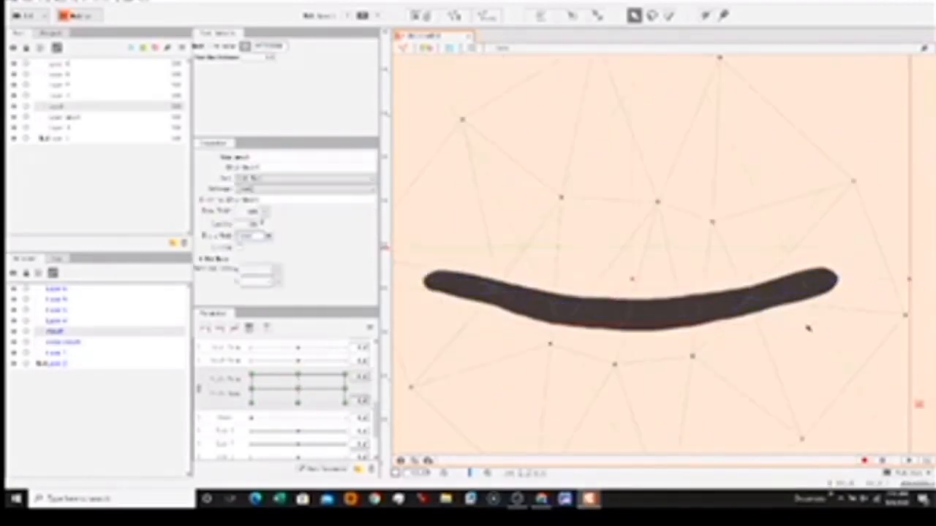
mouse_move(296, 397)
mouse_down()
mouse_move(295, 378)
mouse_move(299, 385)
mouse_up()
drag(299, 371, 306, 388)
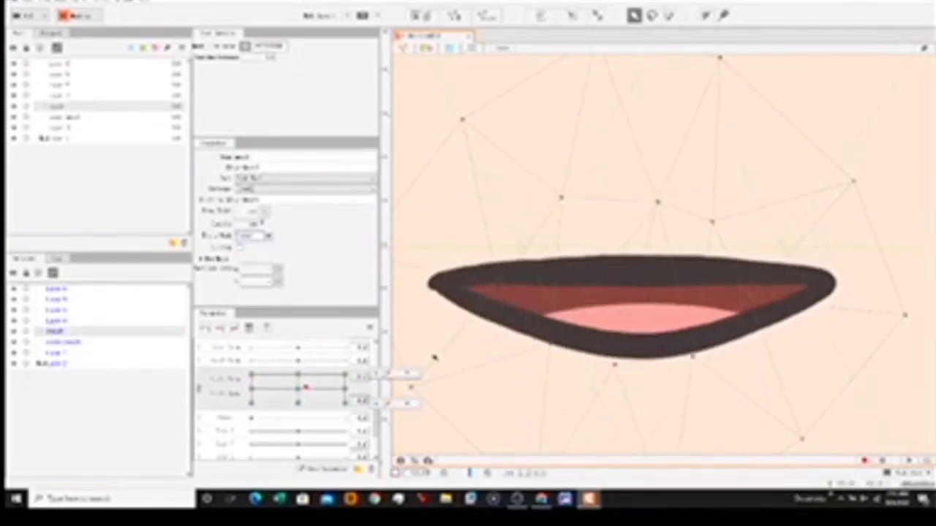
scroll(593, 336, down, 2)
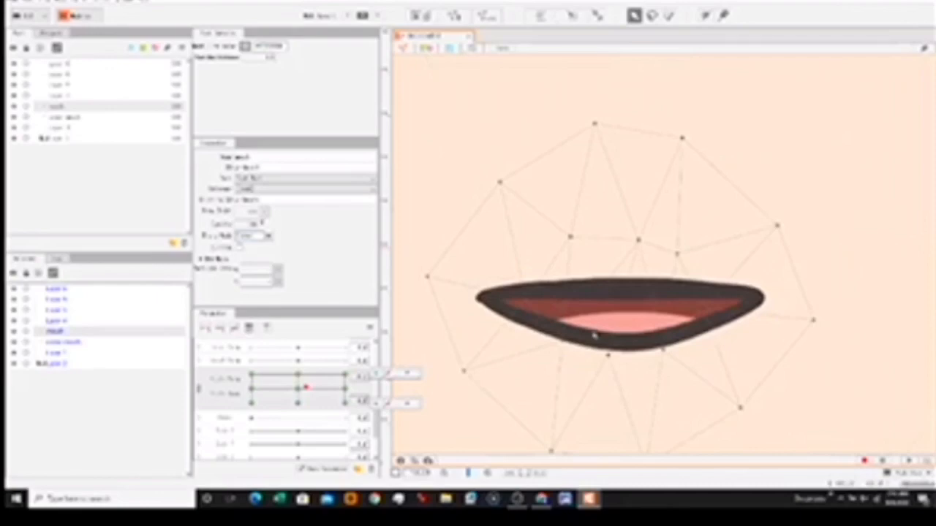
scroll(593, 335, down, 2)
drag(306, 387, 314, 371)
Rename the upper and lower lip line parts according to their position on the mouth
click(600, 255)
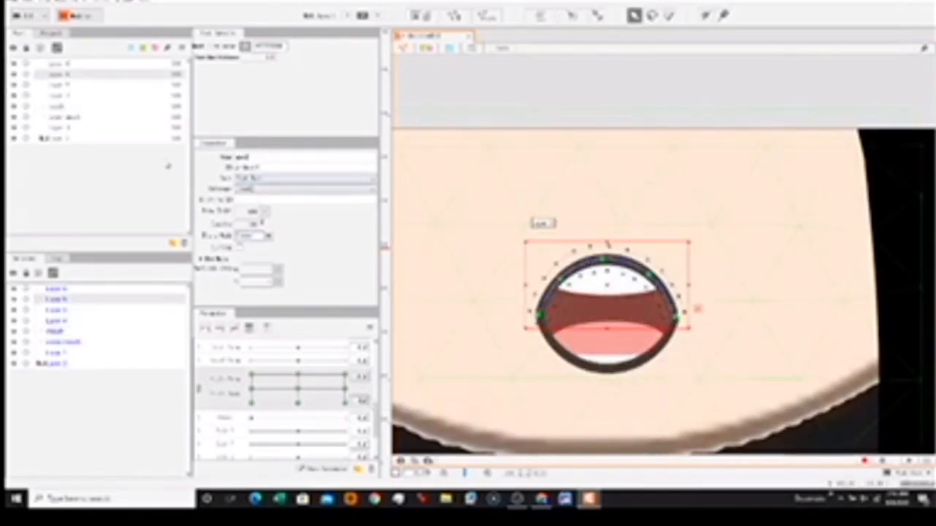
click(562, 353)
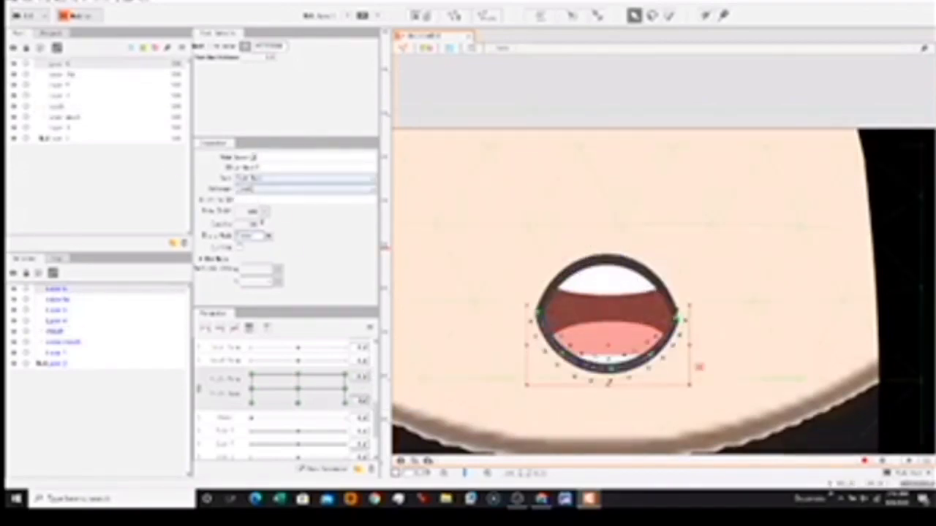
drag(256, 157, 201, 160)
text(lo)
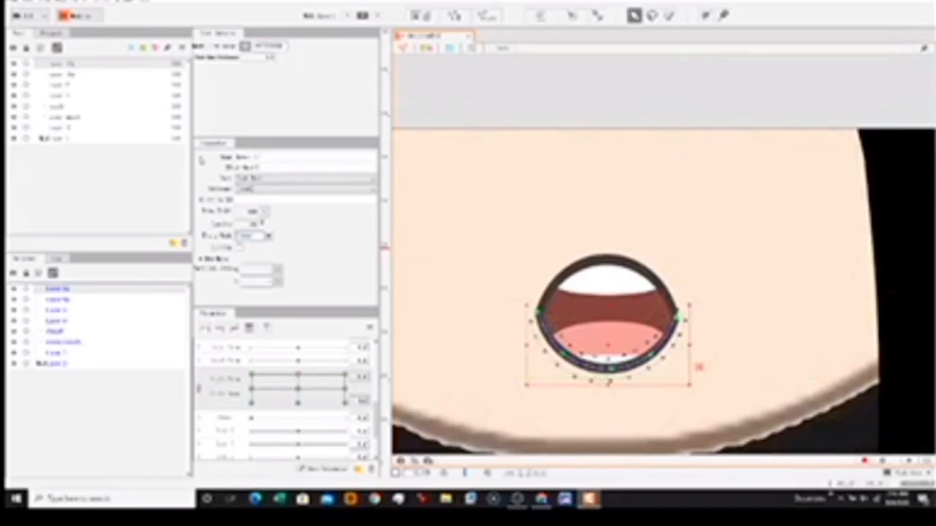
Rename the upper teeth part as "top teeth" and the lower teeth part as "bottom teeth"
click(515, 258)
drag(257, 156, 182, 163)
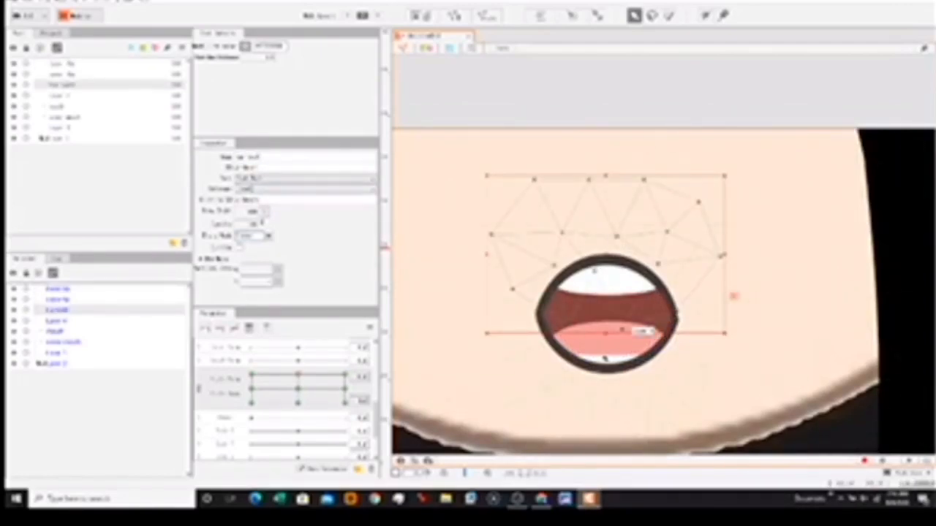
click(604, 359)
drag(259, 158, 194, 159)
text(bottom teeth)
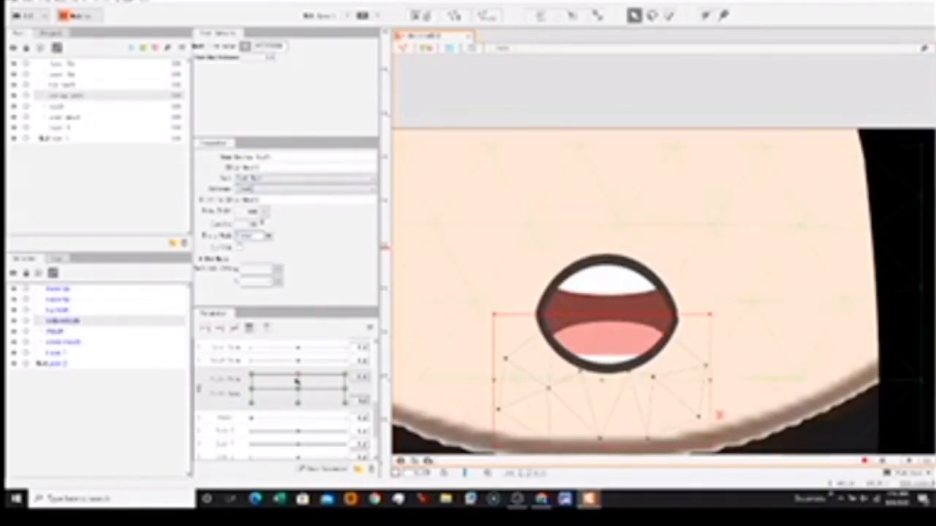
Preview the upper lip line closing and reopening between the neutral closed and open keyforms
mouse_move(298, 382)
mouse_down()
mouse_move(296, 398)
mouse_move(300, 375)
mouse_up()
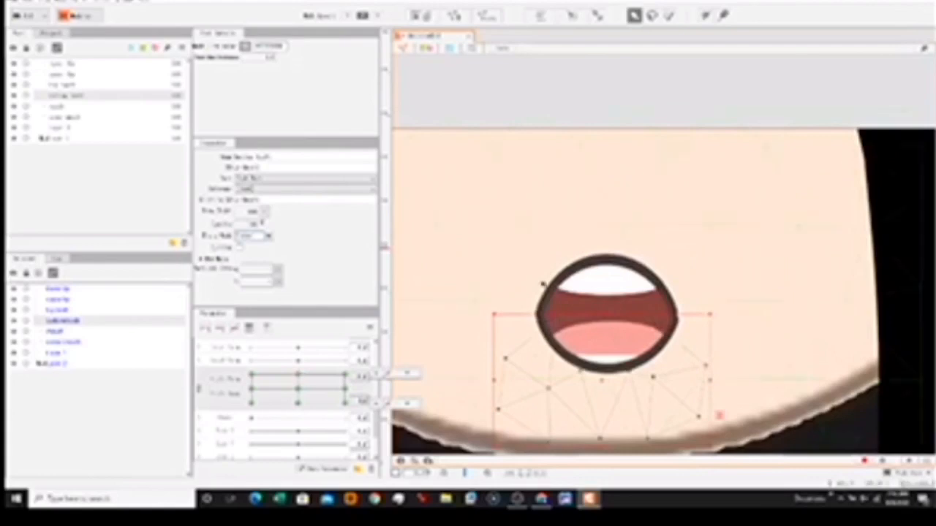
click(582, 272)
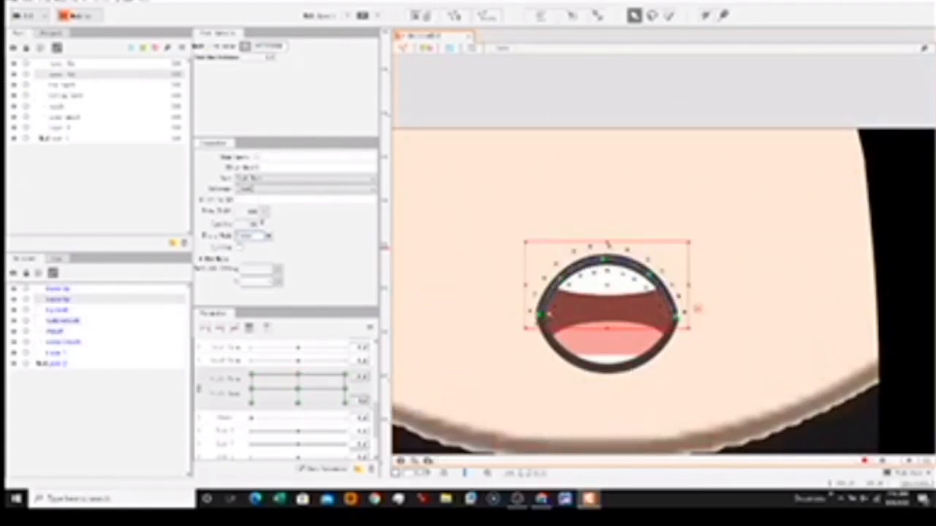
click(298, 389)
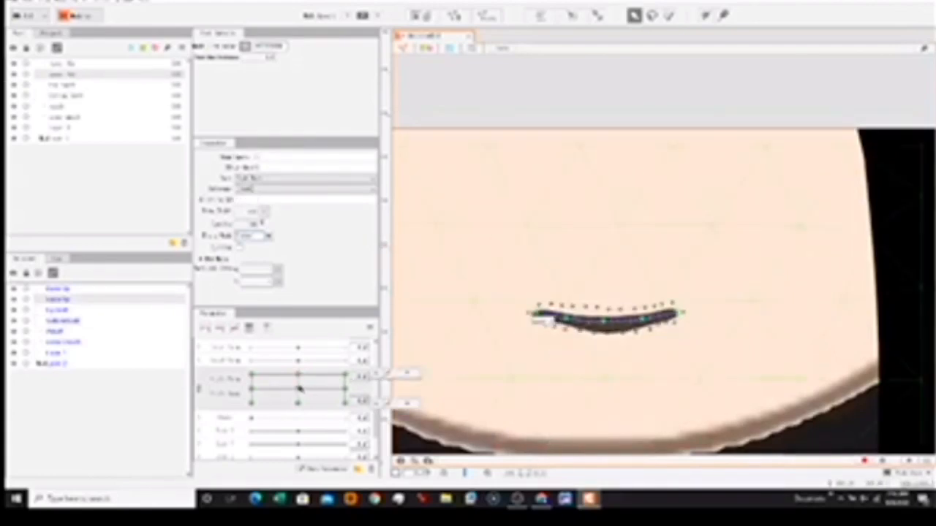
drag(298, 389, 299, 369)
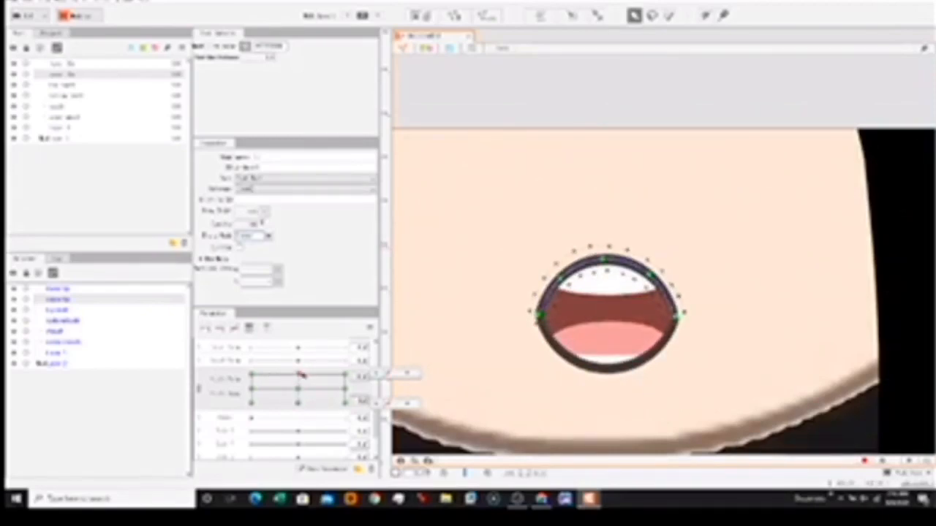
Raise the lower lip line's path points at the neutral open keyform into a shallower curve and align its corner with the upper lip
click(626, 362)
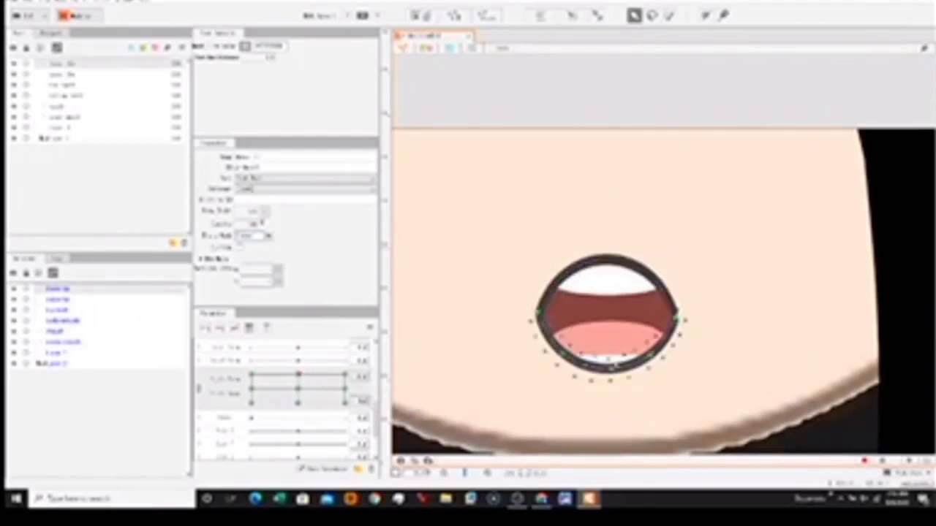
scroll(627, 361, up, 3)
click(595, 376)
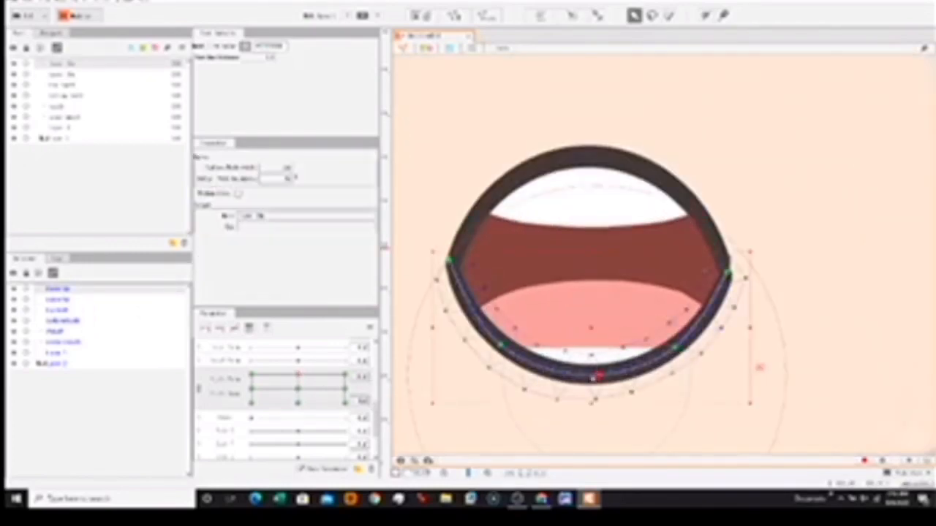
drag(595, 375, 594, 359)
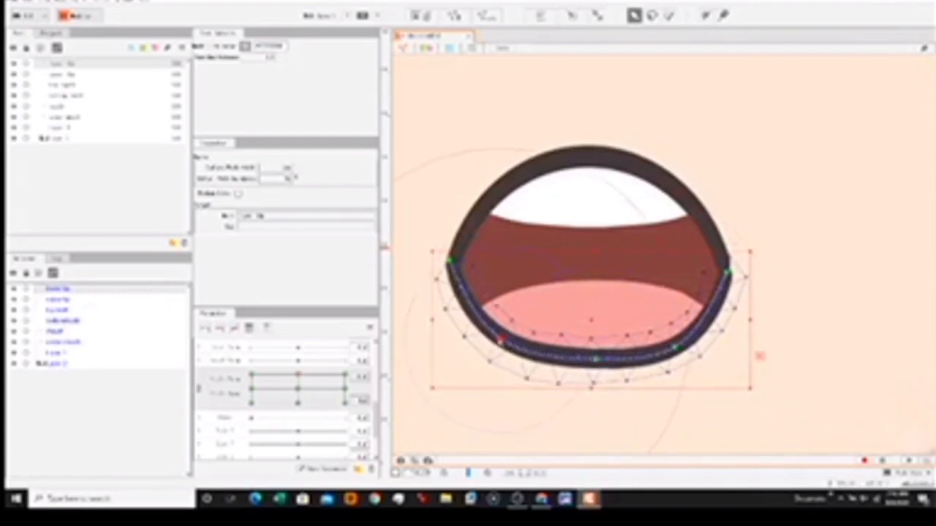
drag(675, 348, 670, 331)
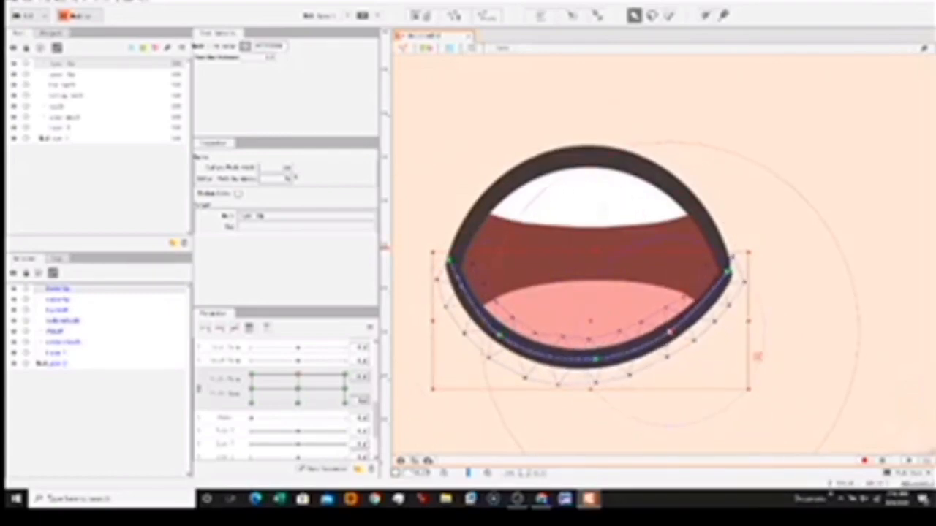
drag(595, 359, 595, 349)
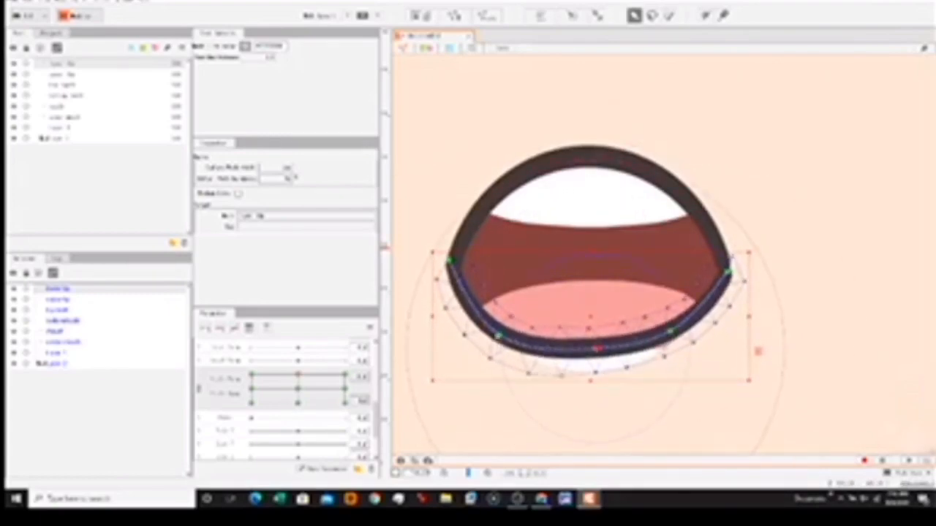
drag(498, 337, 500, 326)
drag(670, 332, 672, 329)
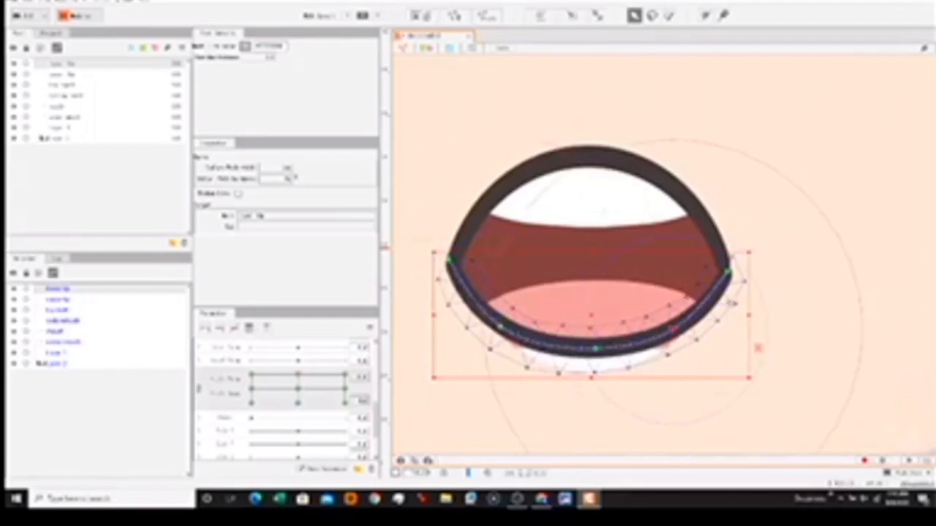
drag(727, 272, 726, 266)
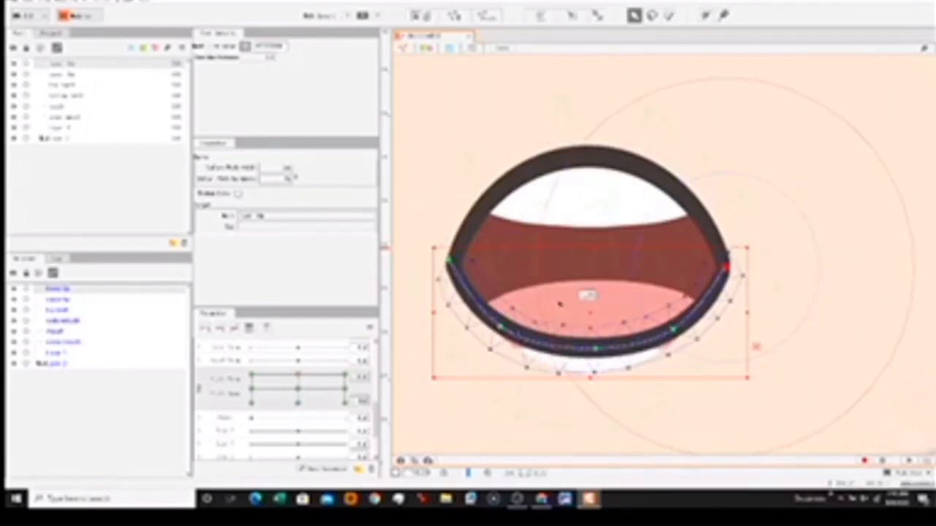
Pull the lower mesh vertices of the inner mouth up so the clipped teeth and tongue stay behind the lower lip line
click(68, 117)
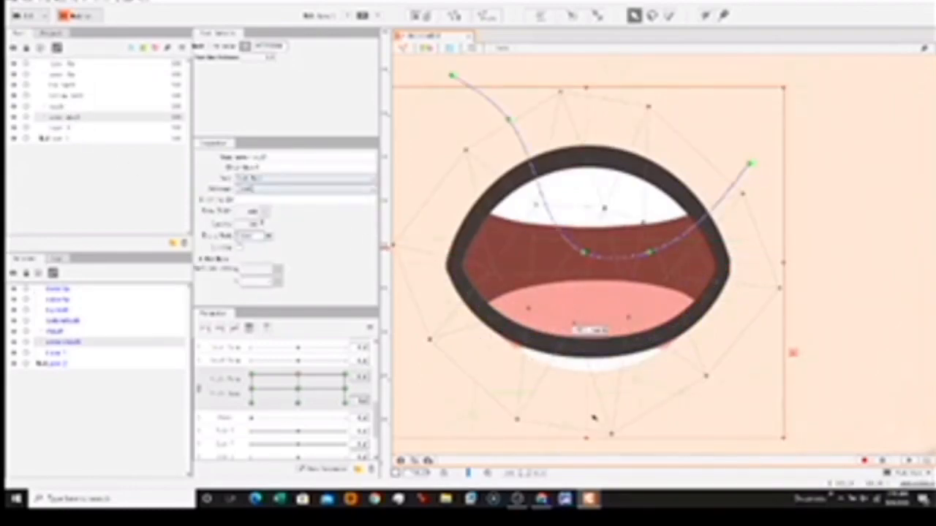
drag(612, 436, 607, 409)
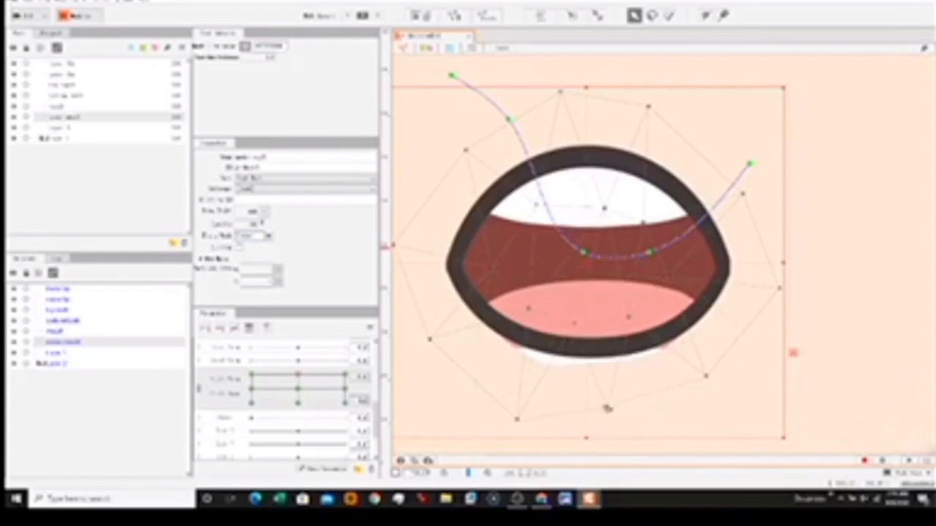
drag(518, 420, 523, 393)
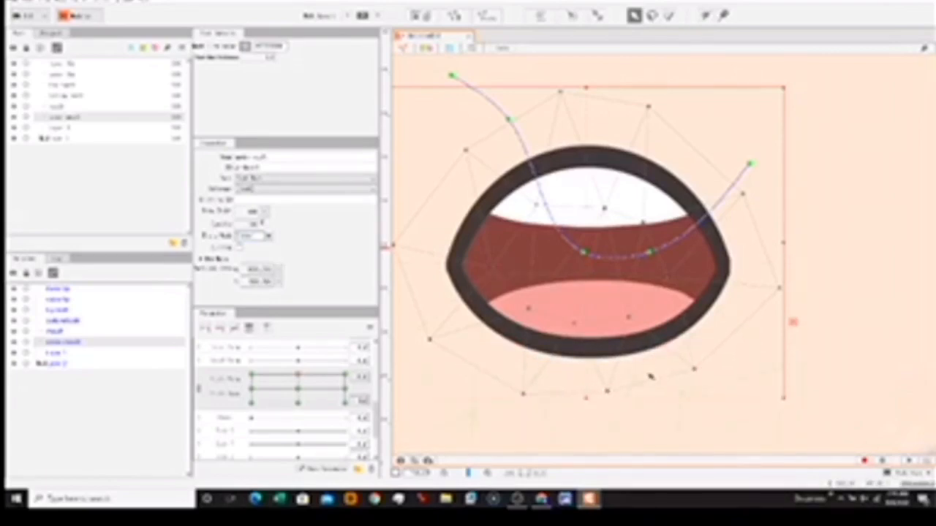
Reshape the lower lip line at the open keyform with the lowest mouth form, raising its middle points and adjusting the corner
drag(298, 375, 247, 357)
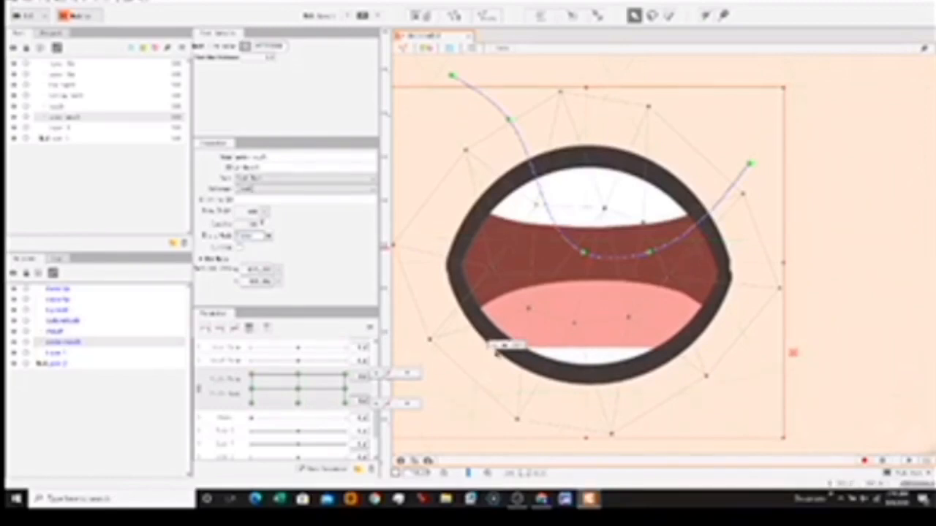
click(515, 363)
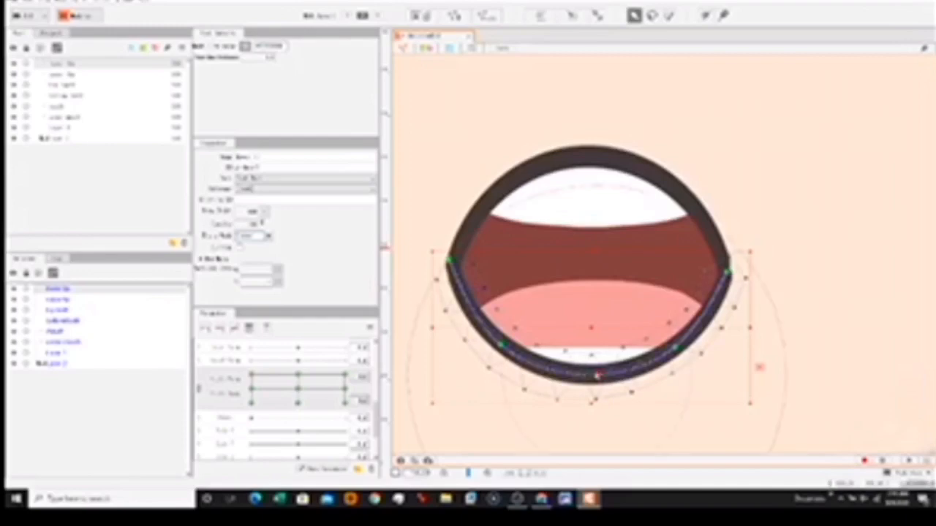
drag(597, 376, 597, 344)
drag(501, 346, 505, 318)
drag(675, 349, 670, 323)
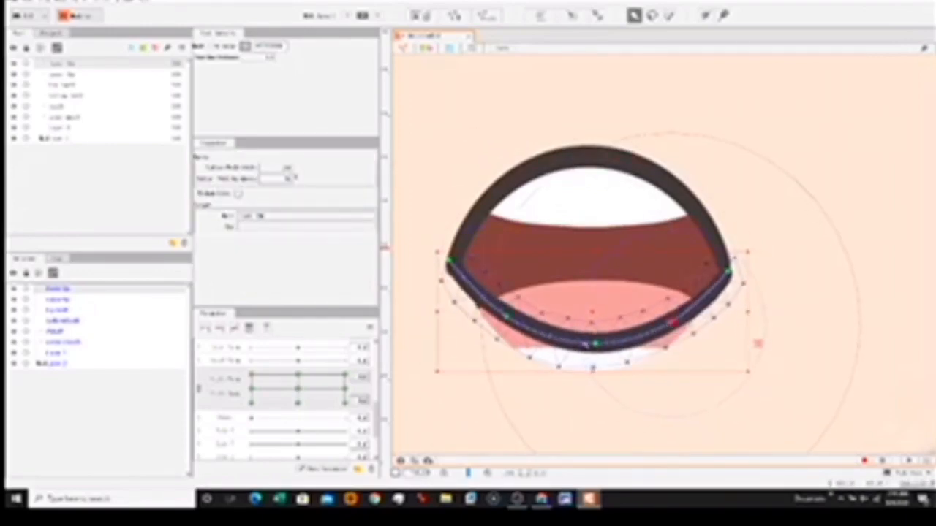
drag(595, 344, 596, 335)
click(450, 262)
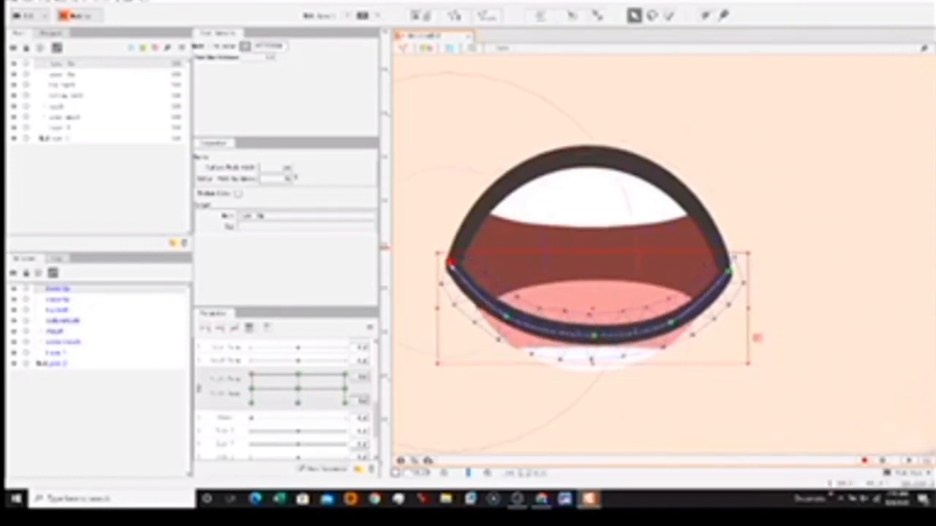
drag(727, 271, 724, 269)
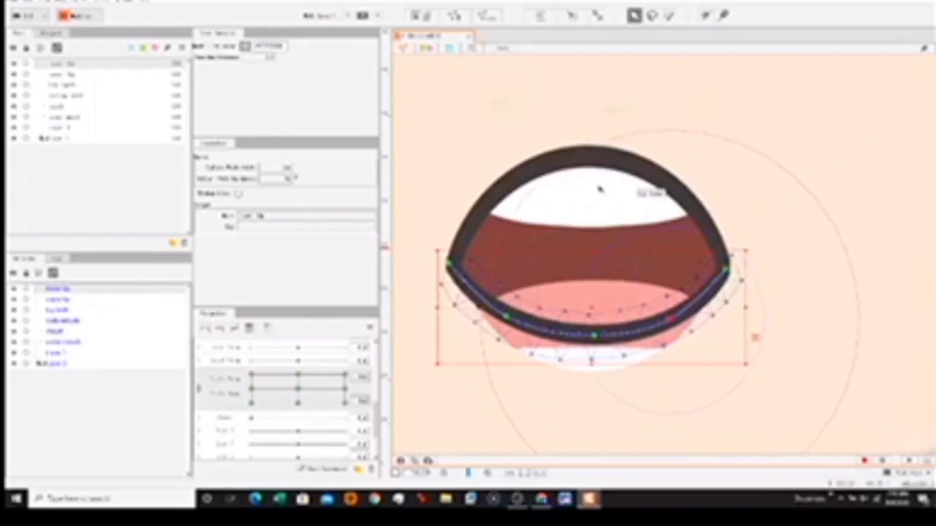
Lower the centre and side path points of the upper lip line slightly to flatten its arch in this keyform
click(579, 156)
click(582, 159)
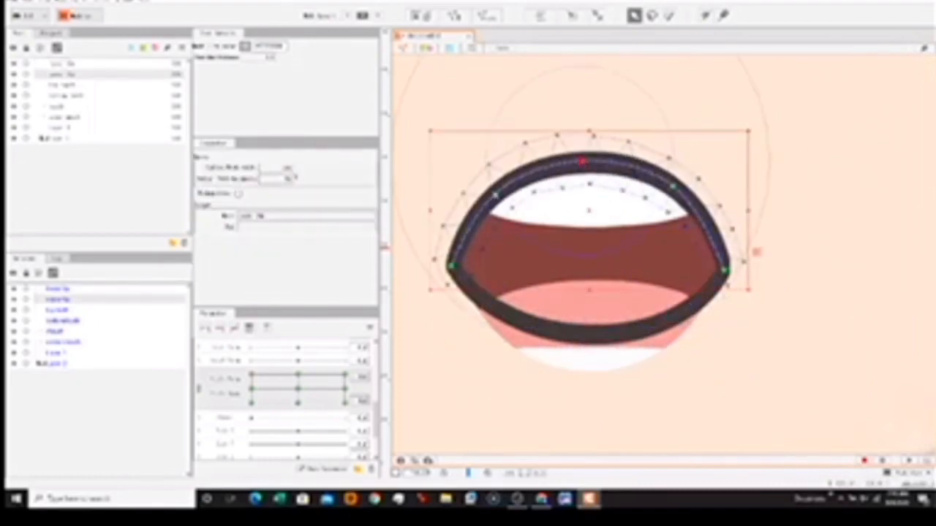
drag(496, 195, 497, 201)
drag(672, 186, 673, 188)
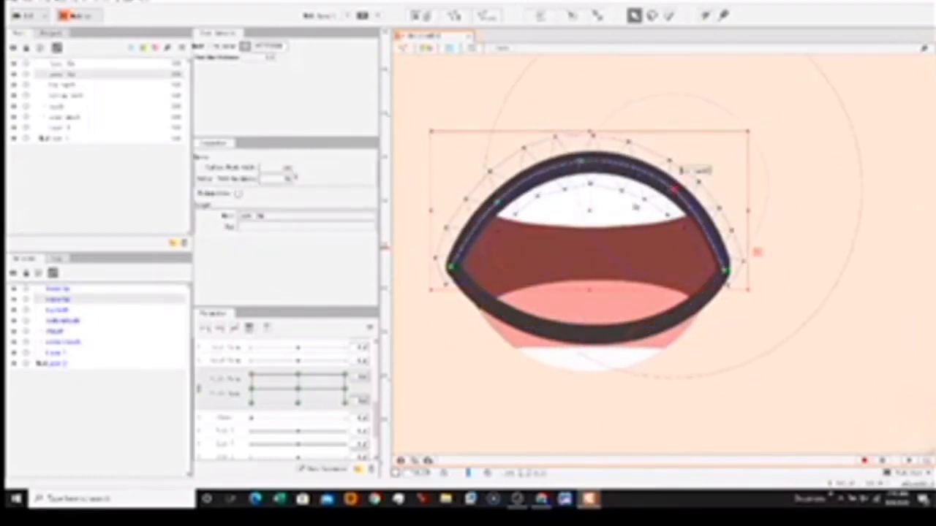
Move the bottom teeth up over the tongue and the top teeth down until they fill most of the mouth opening
click(562, 363)
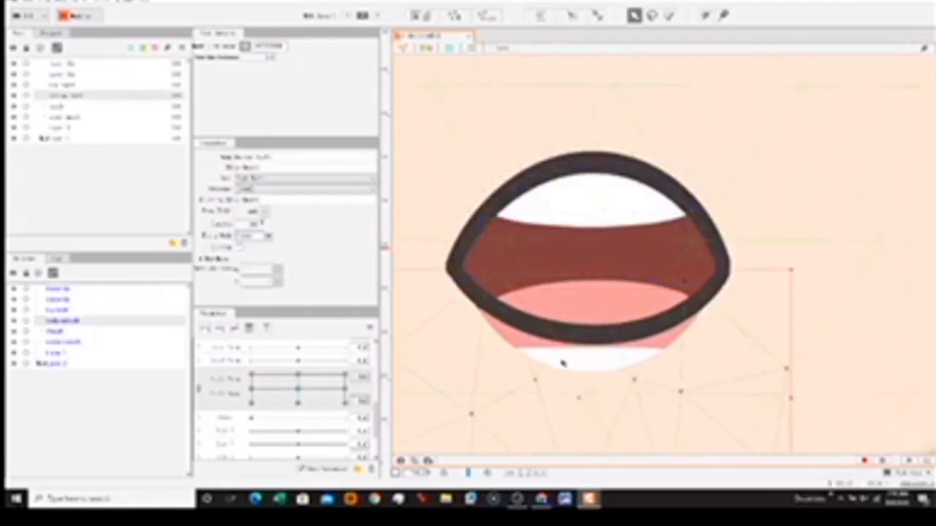
drag(585, 358, 588, 330)
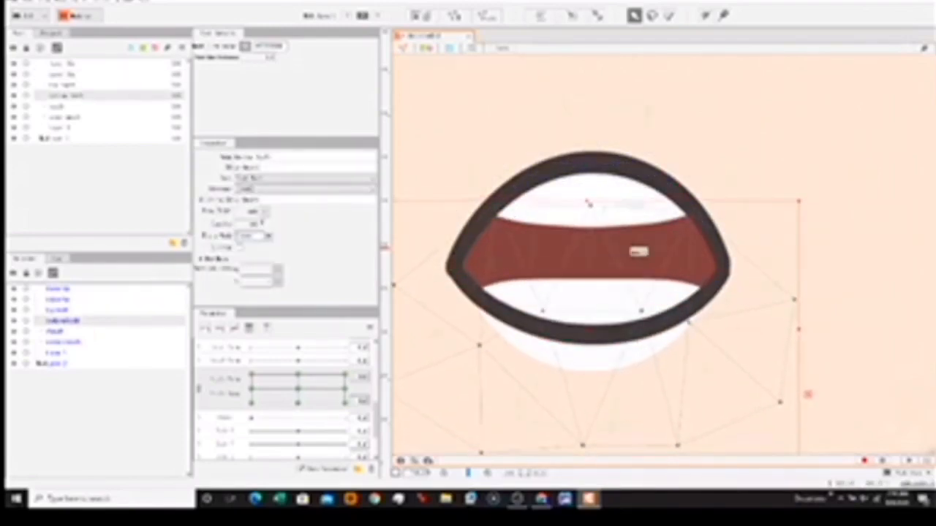
click(598, 217)
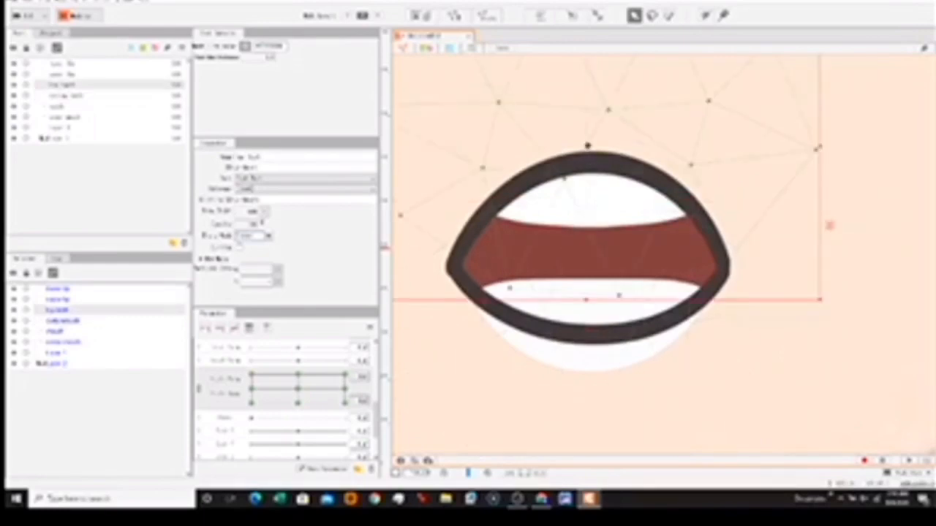
drag(587, 146, 589, 206)
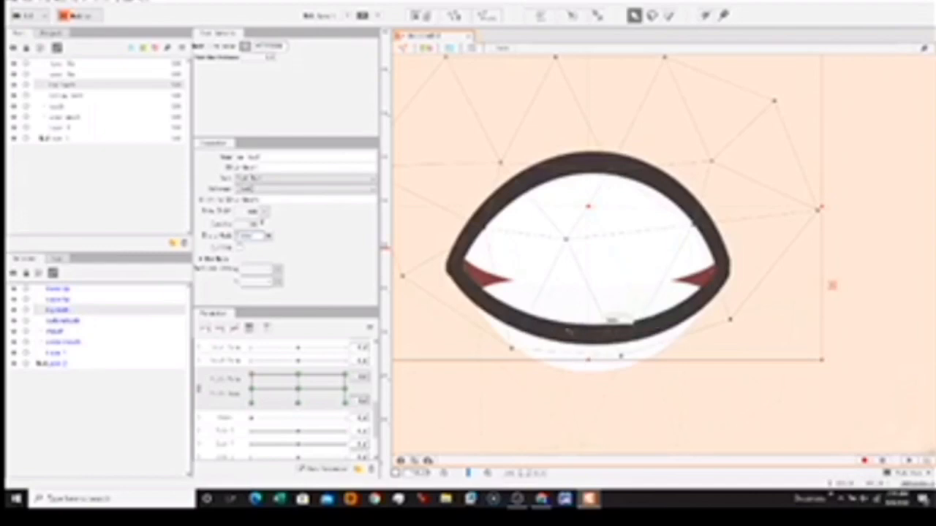
Pull the inner mouth's lower mesh vertices up so no teeth show below the raised lower lip line
click(71, 118)
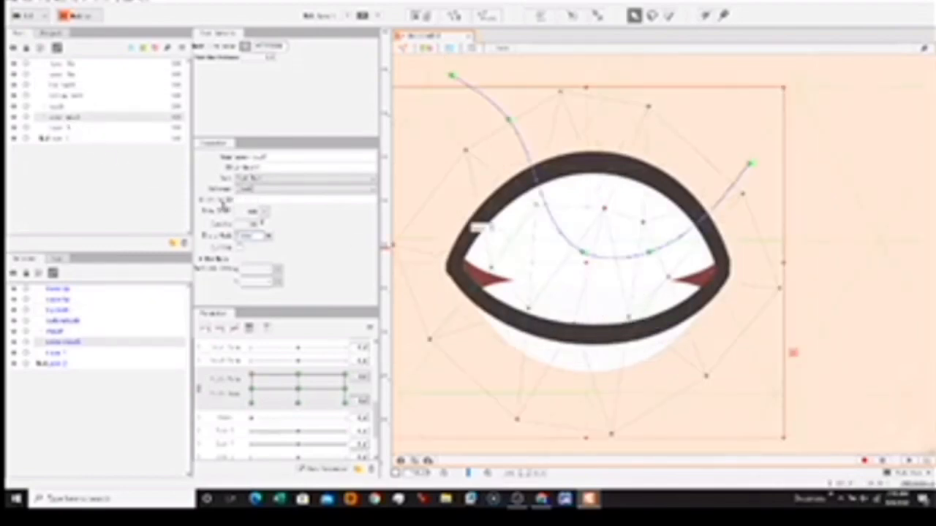
drag(612, 433, 610, 383)
drag(518, 421, 533, 364)
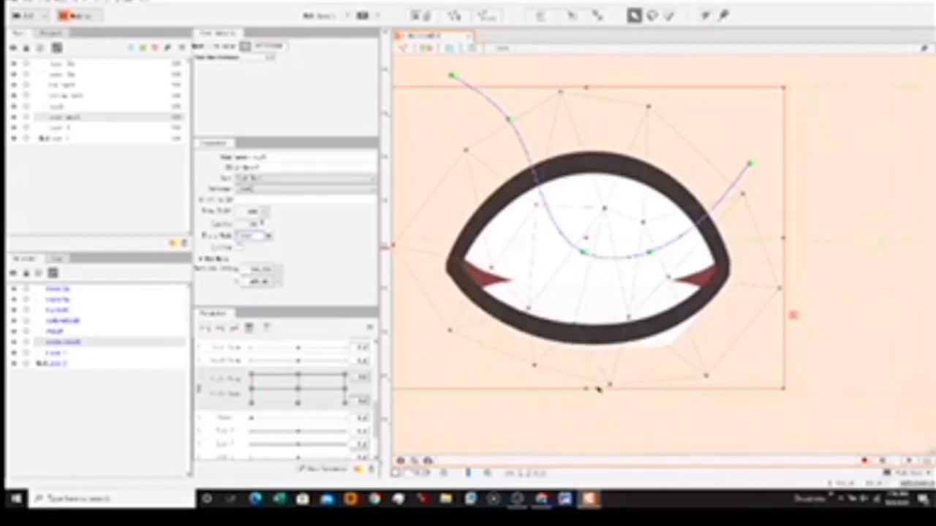
drag(610, 384, 623, 373)
drag(709, 377, 695, 357)
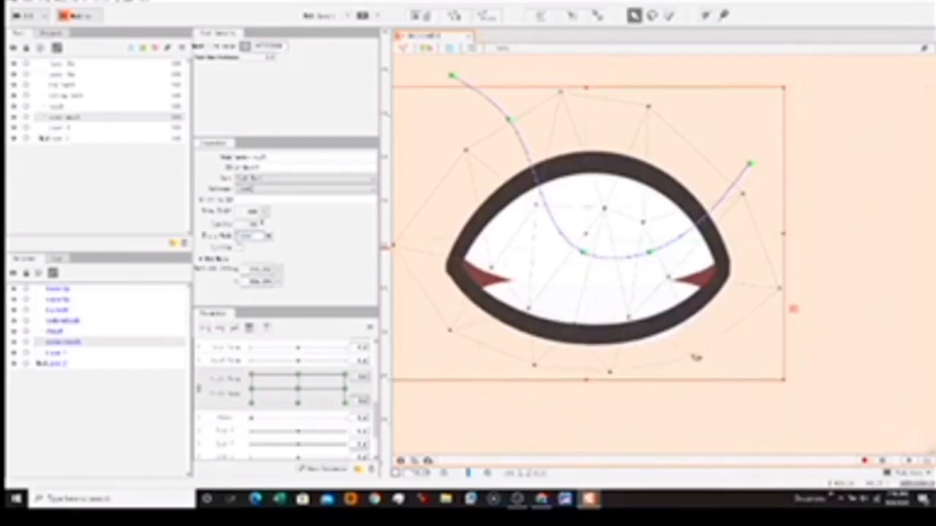
In the first column's middle keyform, raise both upper lip corners and lower the centre and side path points into a nearly straight line
mouse_move(261, 376)
mouse_down()
mouse_move(298, 372)
mouse_move(246, 359)
mouse_move(304, 359)
mouse_move(228, 351)
mouse_move(232, 385)
mouse_move(256, 383)
mouse_move(253, 392)
mouse_up()
click(592, 150)
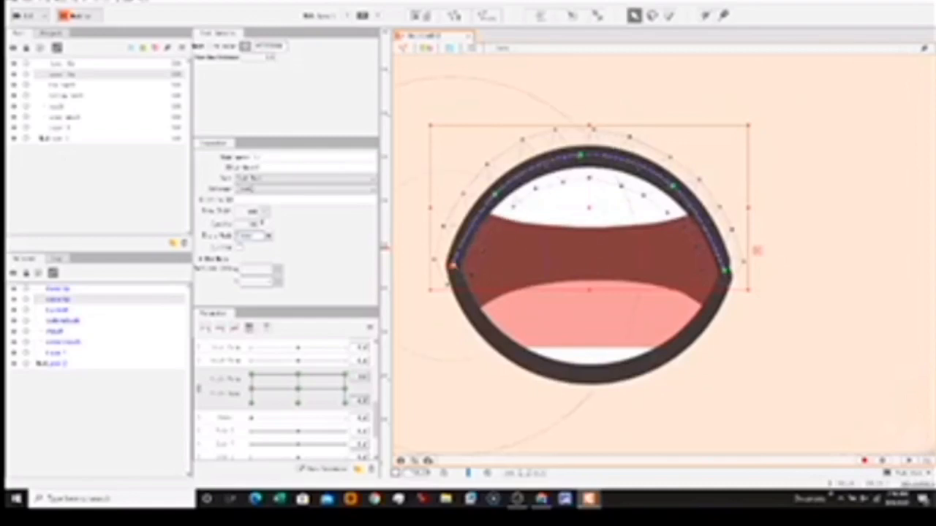
drag(453, 266, 437, 196)
drag(585, 156, 586, 191)
drag(674, 188, 675, 199)
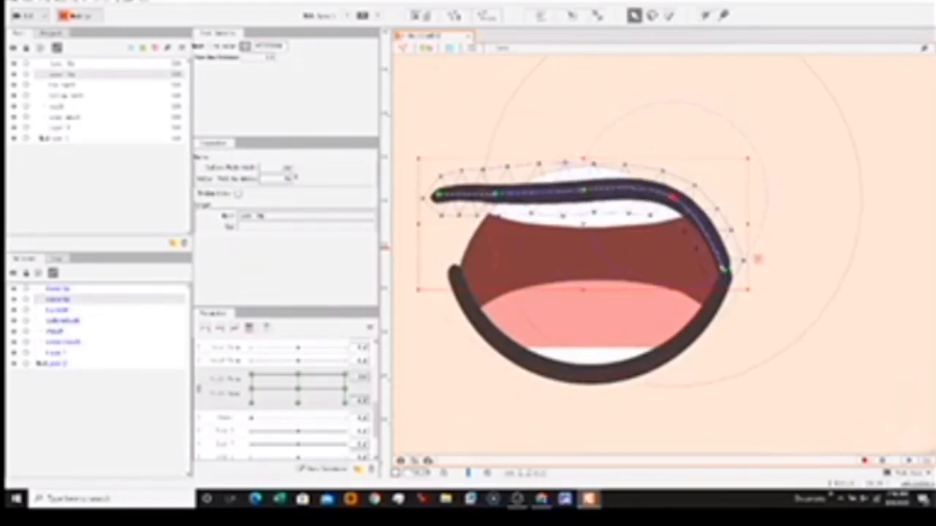
drag(726, 272, 741, 198)
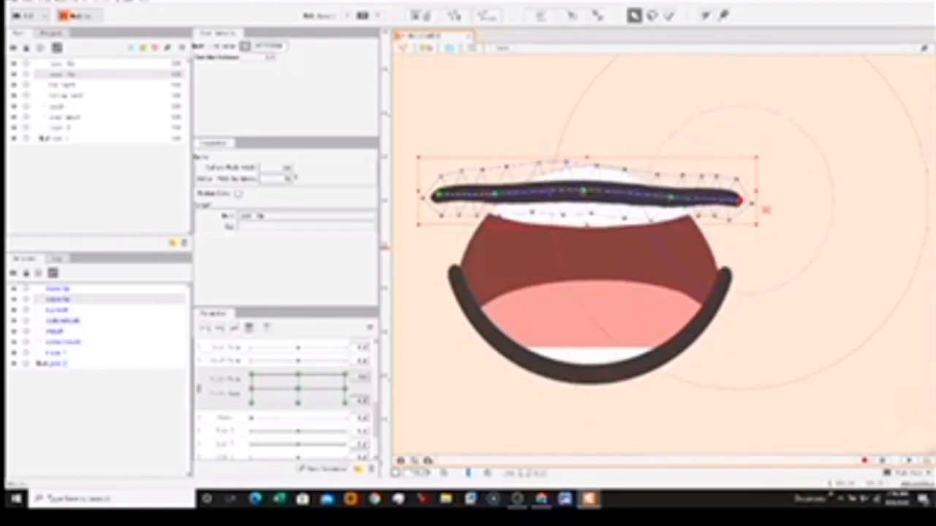
Move the straightened upper lip line down as a whole and level its two end points
scroll(587, 188, up, 2)
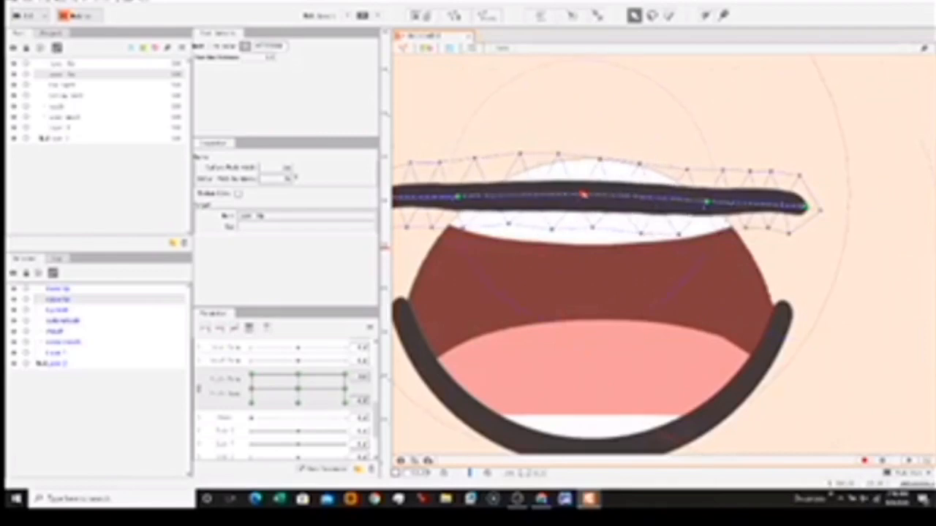
scroll(586, 192, down, 3)
scroll(594, 196, up, 3)
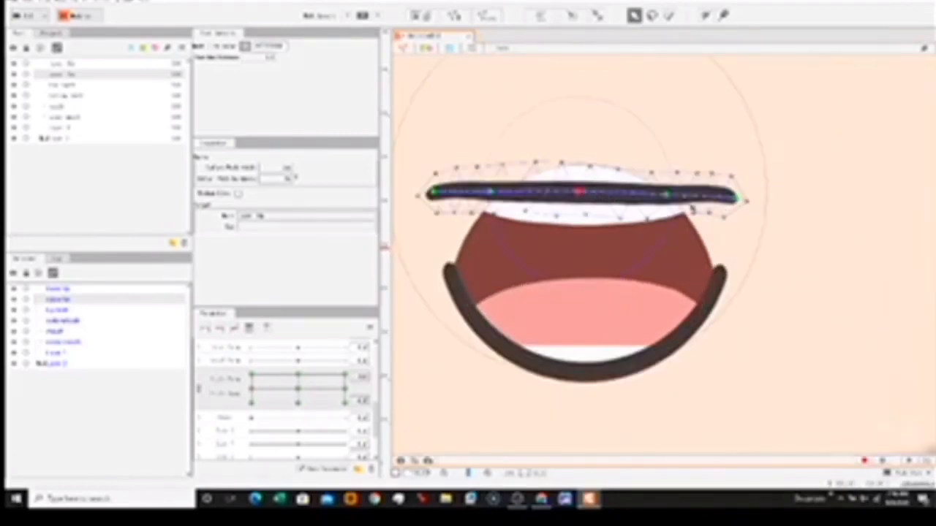
click(762, 209)
click(649, 192)
drag(579, 191, 583, 213)
drag(440, 213, 440, 208)
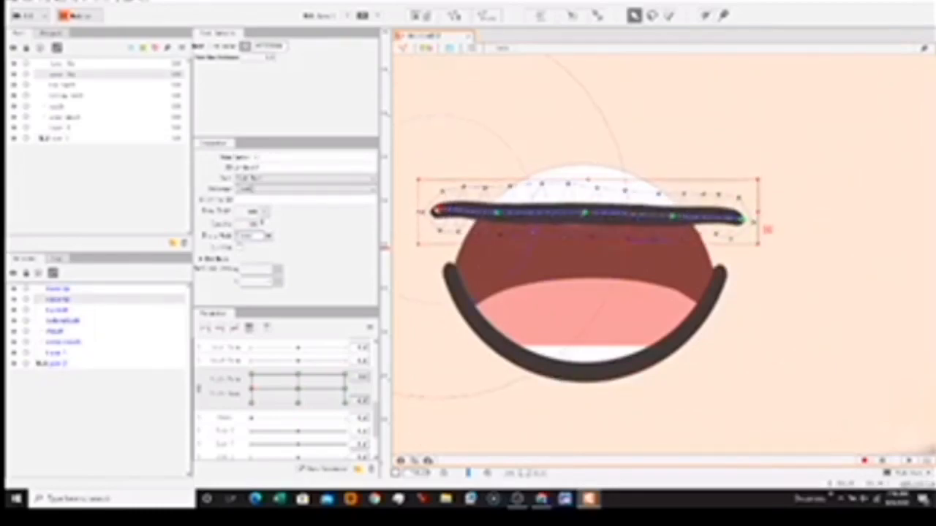
drag(741, 219, 744, 216)
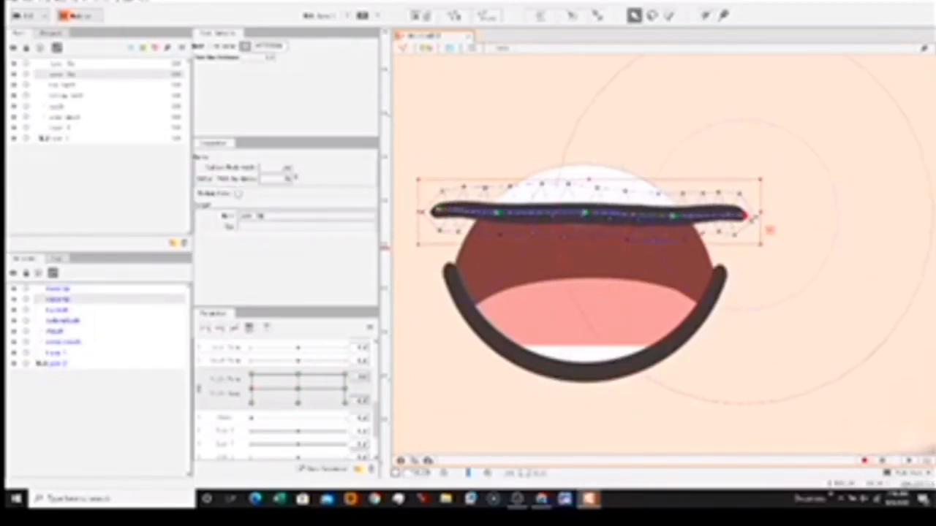
Move the lower lip line up towards the upper lip and raise its centre and side path points for a shallower curve
click(722, 271)
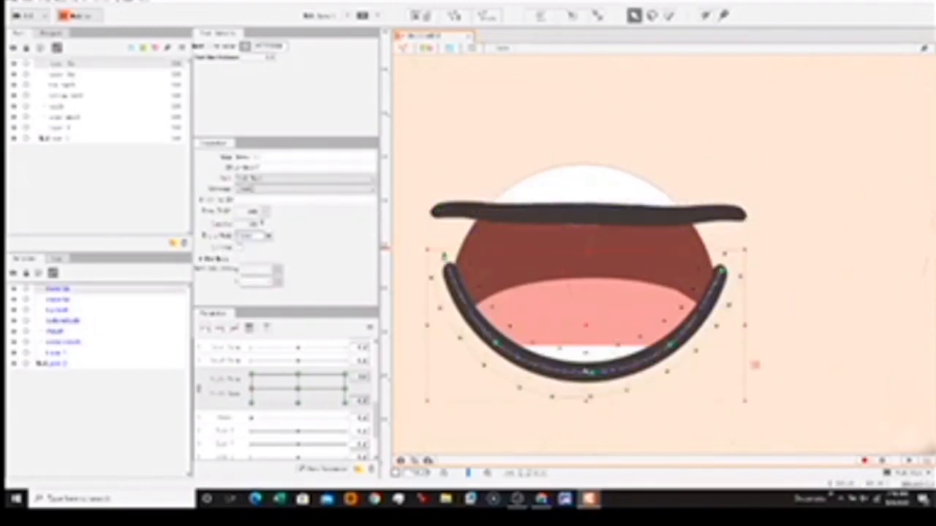
drag(588, 338, 585, 291)
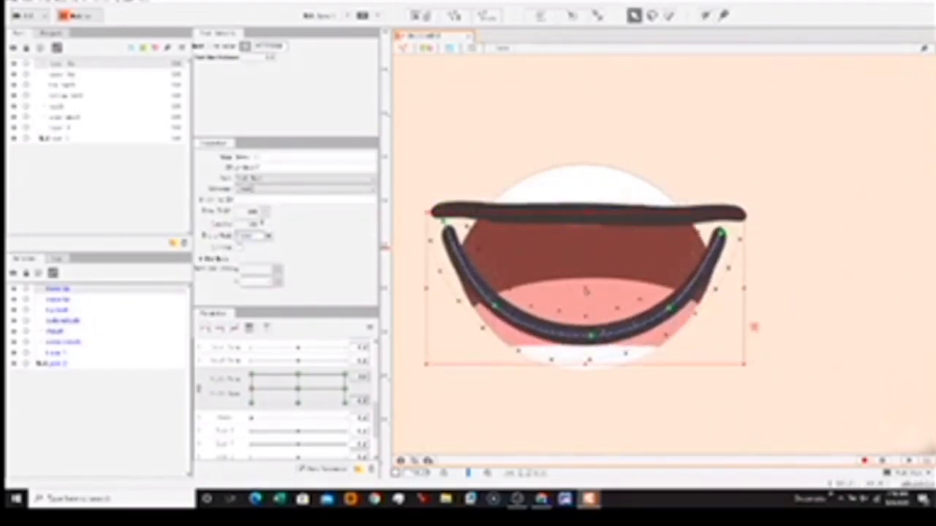
drag(590, 337, 591, 326)
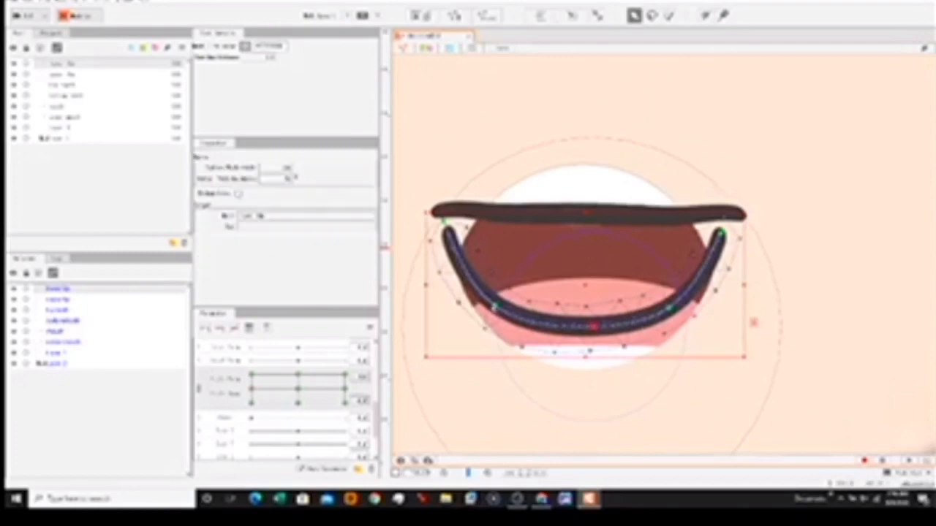
drag(495, 306, 500, 296)
drag(668, 310, 670, 302)
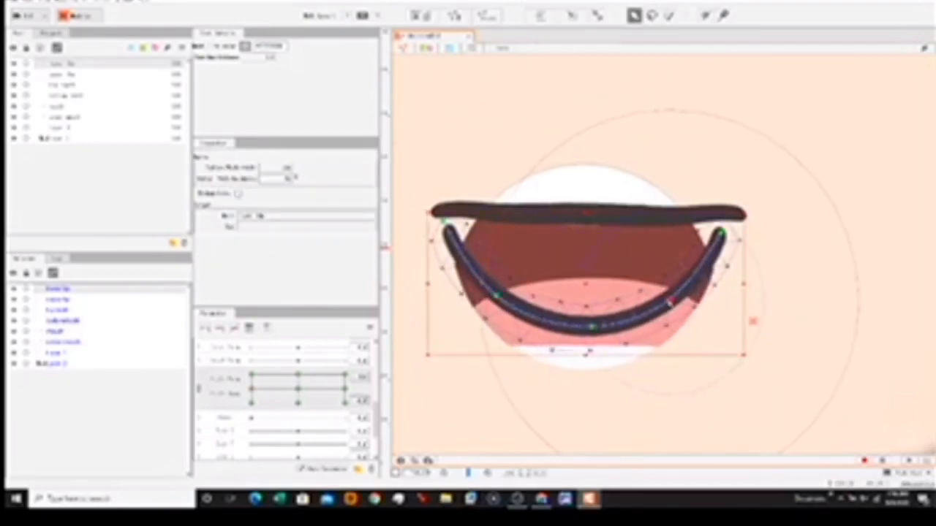
drag(592, 328, 588, 317)
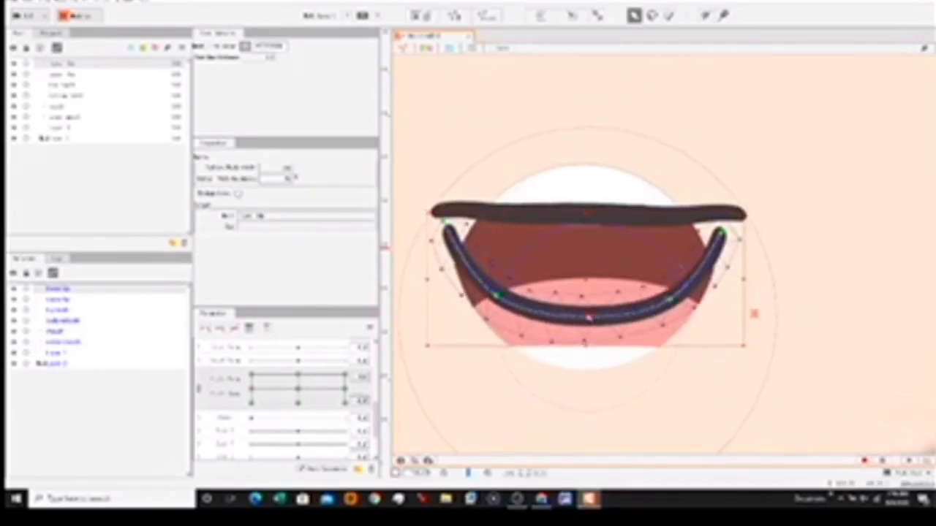
Refine the lower lip curve, moving its corners onto the upper lip ends and lowering its bottom edge to open the mouth slightly
drag(497, 296, 498, 290)
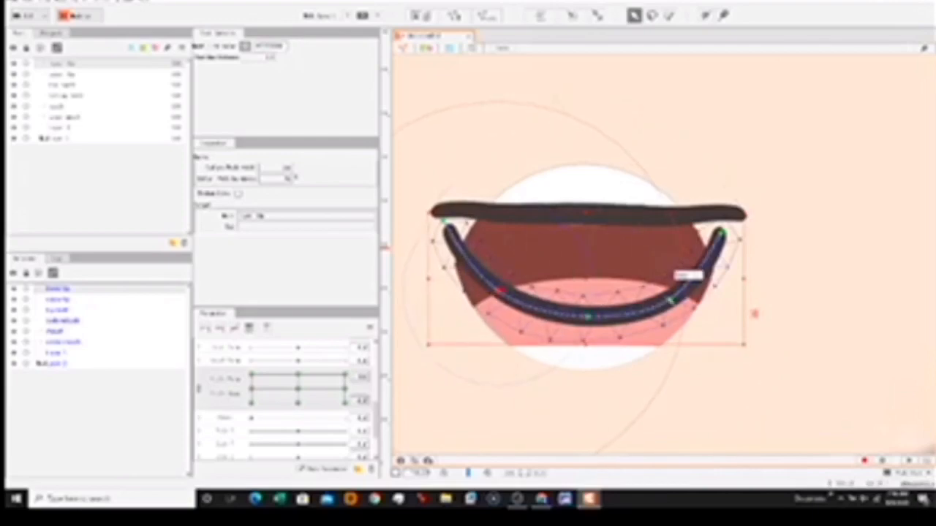
drag(670, 300, 673, 298)
drag(585, 281, 590, 271)
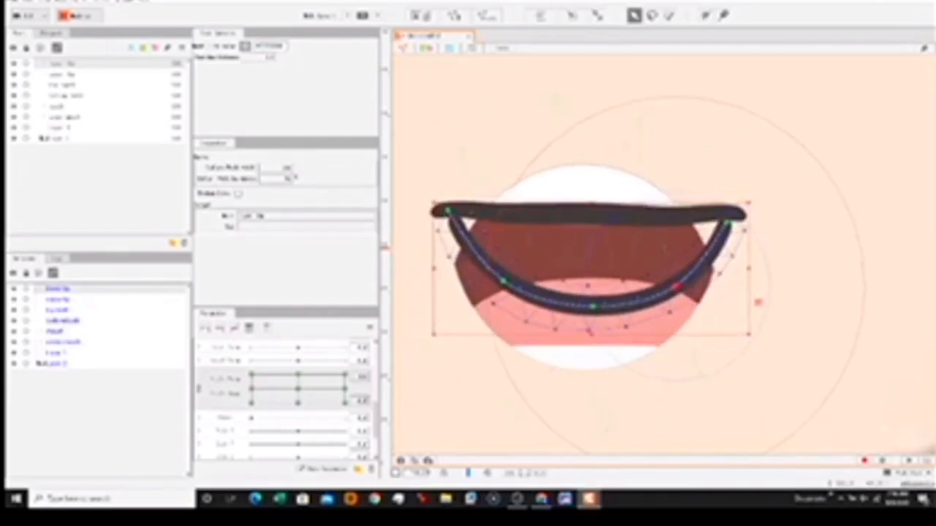
drag(729, 223, 740, 218)
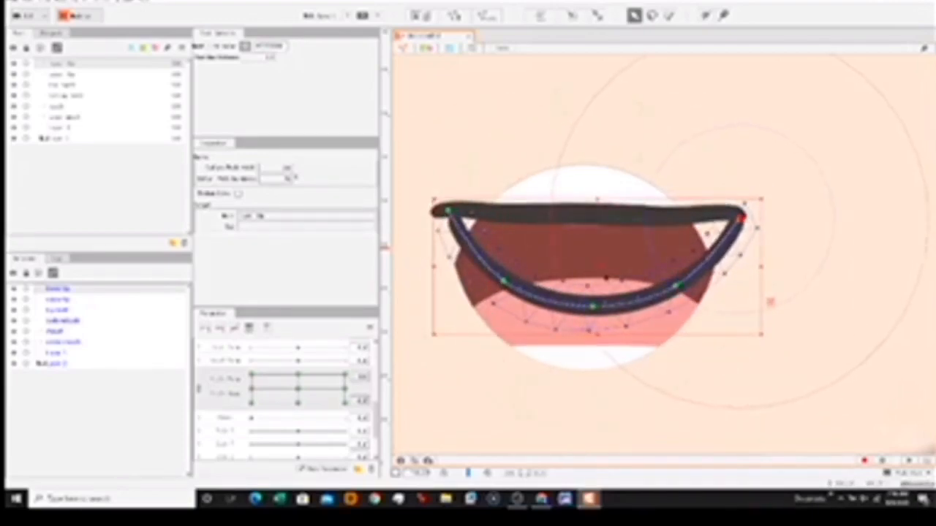
drag(597, 268, 594, 268)
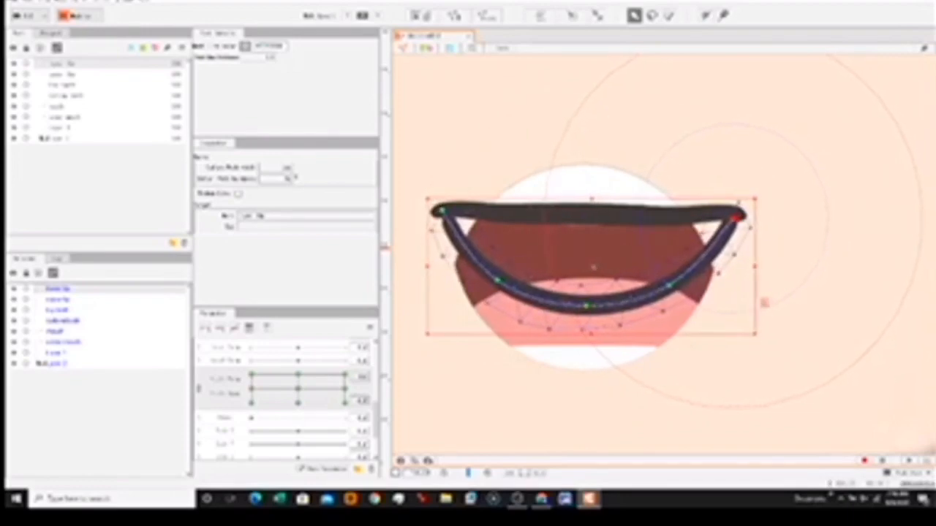
drag(737, 218, 742, 217)
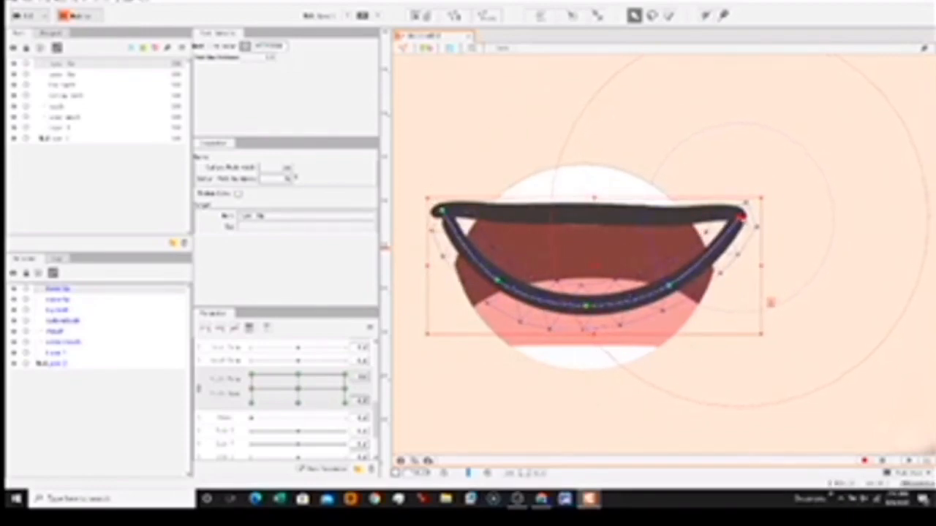
click(441, 210)
drag(441, 211, 432, 204)
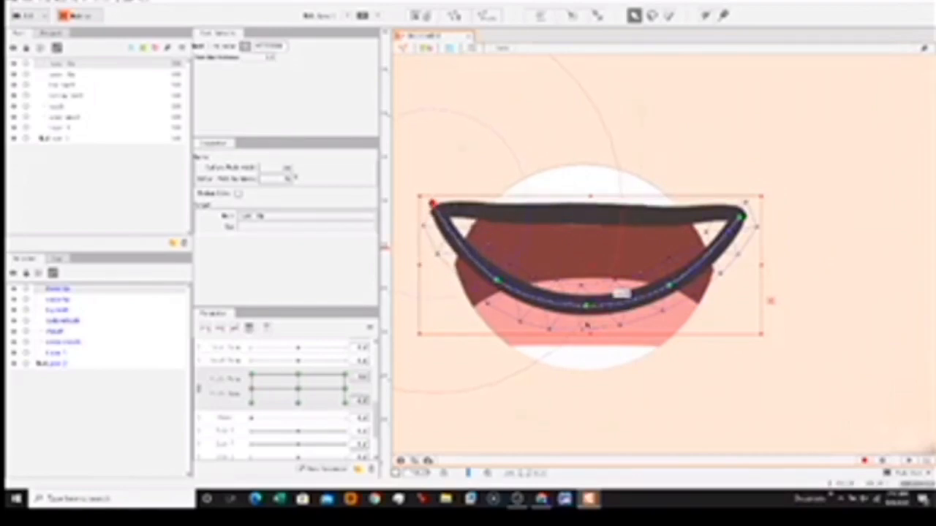
drag(587, 329, 586, 356)
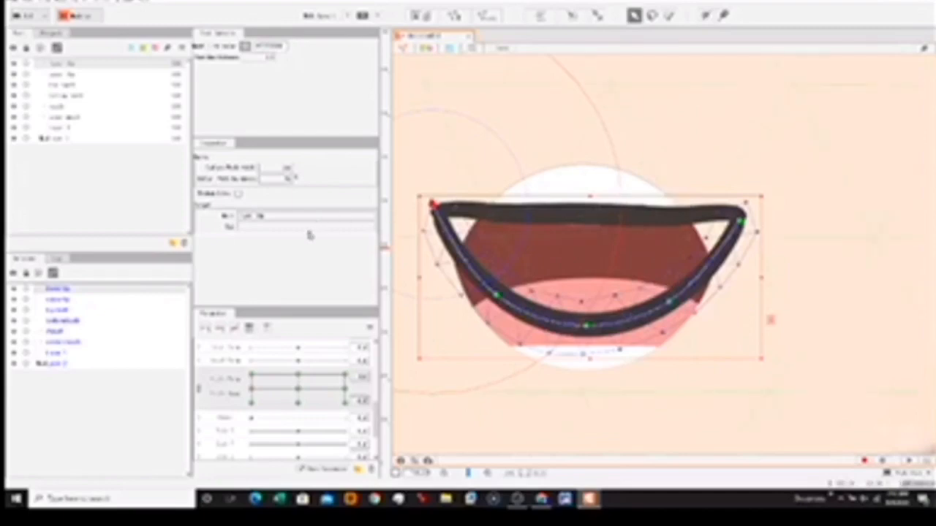
Pull the inner mouth's upper and left mesh vertices and path points so the fill stays below the flat upper lip and reaches the left corner
click(77, 118)
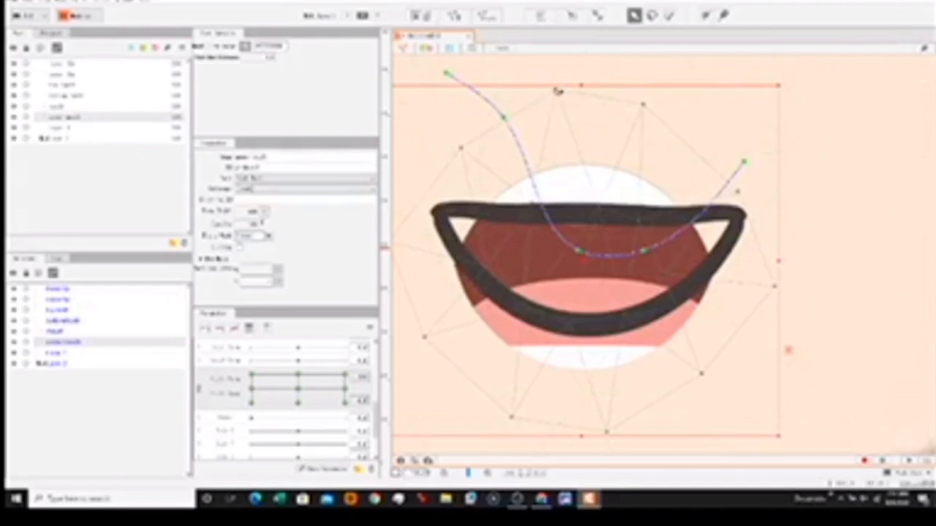
drag(556, 92, 561, 178)
drag(505, 159, 493, 168)
drag(430, 71, 442, 109)
click(532, 190)
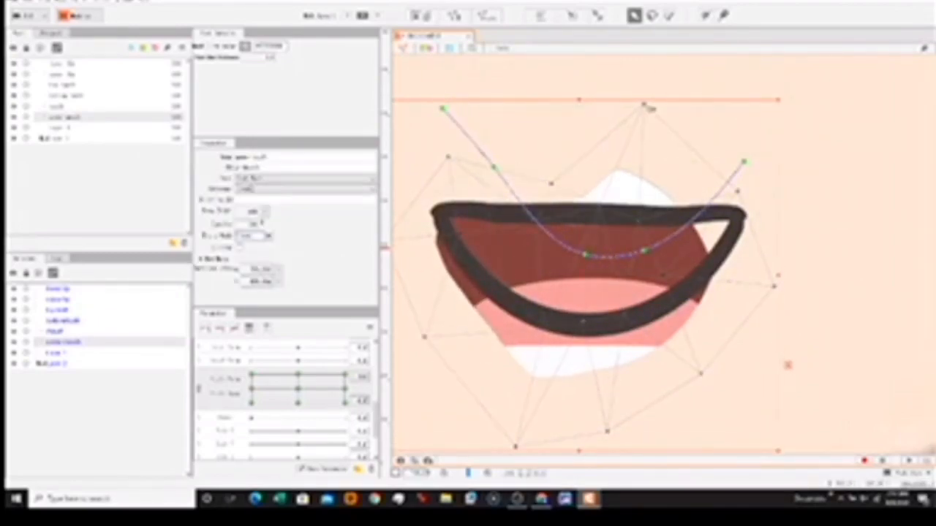
drag(644, 105, 645, 146)
drag(601, 208, 602, 228)
drag(644, 146, 645, 193)
drag(644, 250, 645, 246)
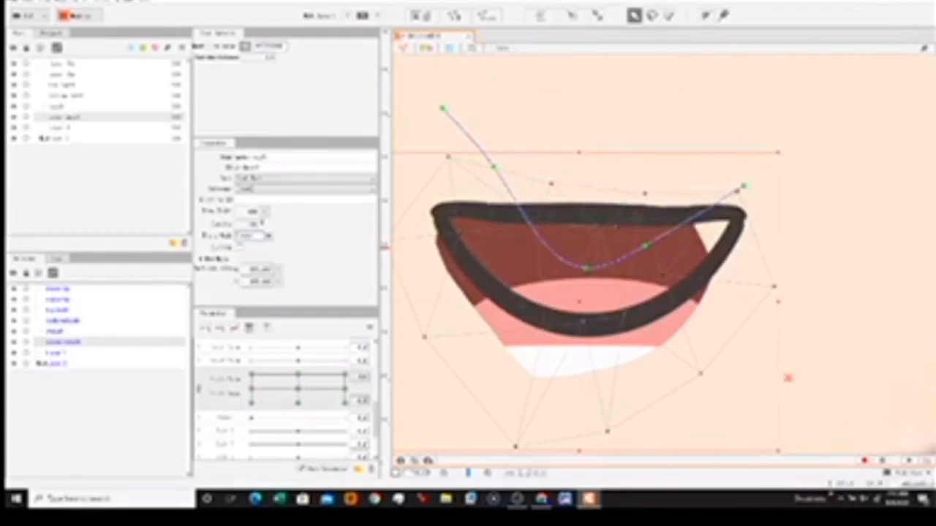
drag(586, 267, 584, 264)
Stretch the inner mouth's right path point and upper vertex outward so the fill reaches the right mouth corner
drag(744, 182, 812, 185)
click(845, 194)
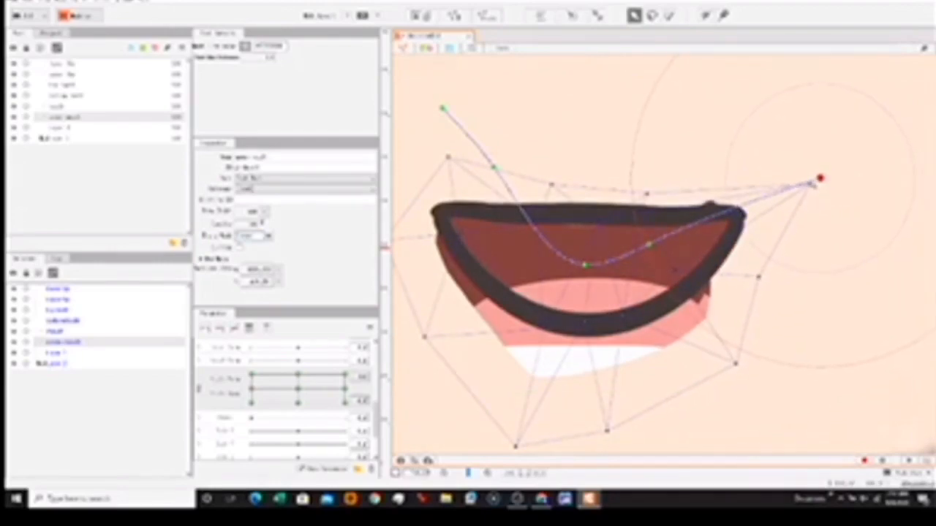
mouse_move(646, 194)
mouse_down()
mouse_move(662, 210)
mouse_move(656, 193)
mouse_up()
mouse_move(822, 179)
mouse_down()
mouse_move(805, 188)
mouse_move(814, 193)
mouse_up()
click(814, 196)
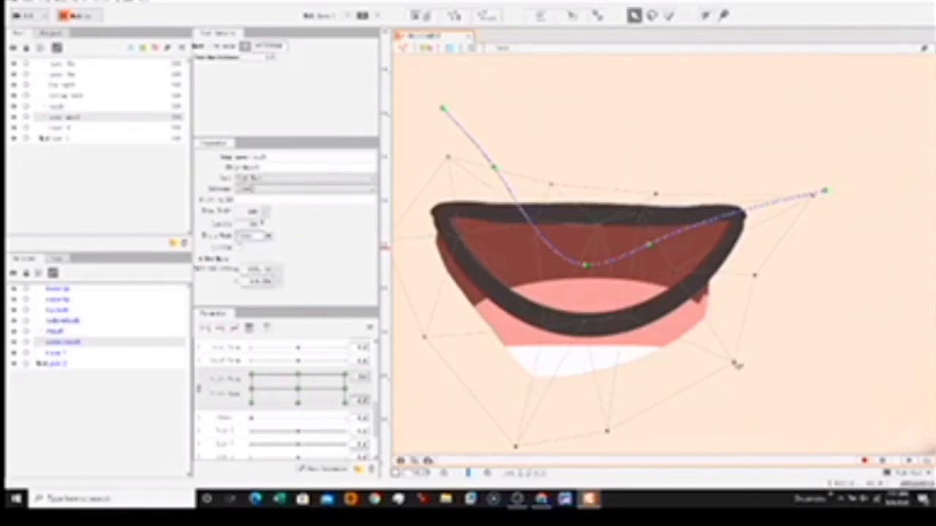
Pull the inner mouth's lower vertices up behind the lower lip line and move the top teeth down below the flat upper lip
drag(734, 362, 698, 327)
drag(607, 431, 604, 354)
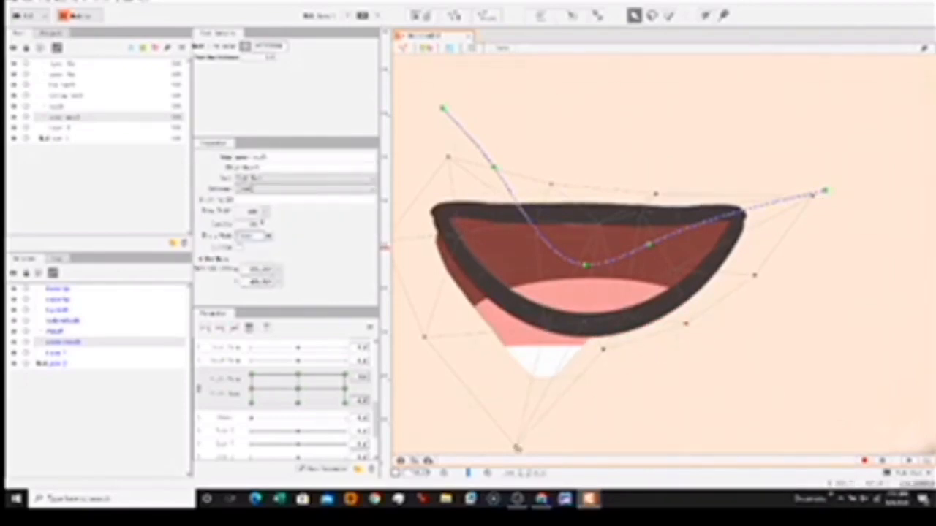
drag(516, 448, 568, 346)
drag(424, 337, 492, 327)
drag(559, 341, 567, 345)
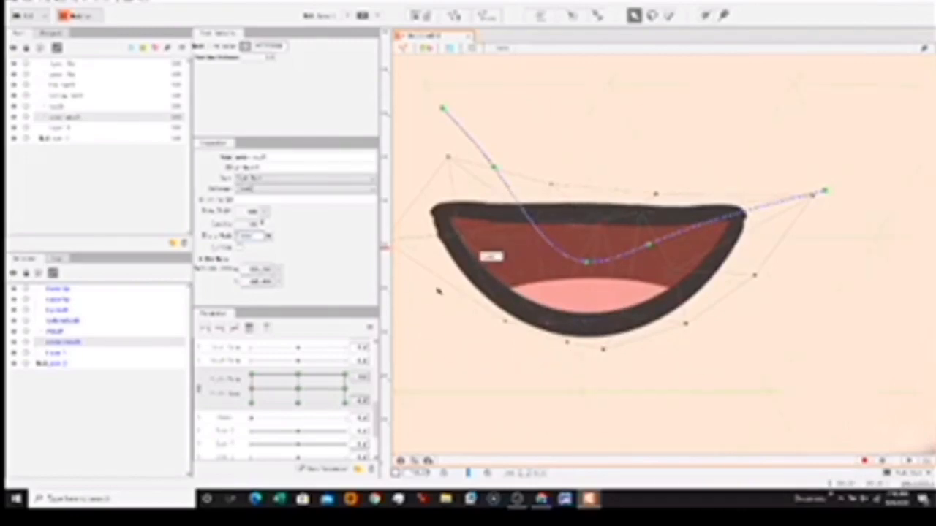
mouse_move(251, 389)
mouse_down()
mouse_move(249, 362)
mouse_move(251, 389)
mouse_up()
click(64, 84)
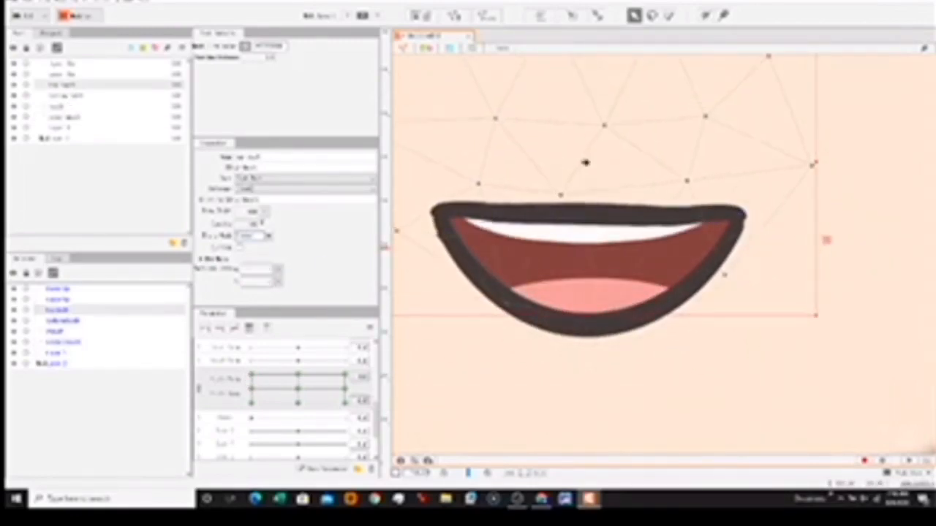
In the first column's bottom keyform, straighten the upper lip line by raising its corners and side points and lowering its centre point
mouse_move(265, 394)
mouse_down()
mouse_move(252, 389)
mouse_move(251, 403)
mouse_up()
click(618, 162)
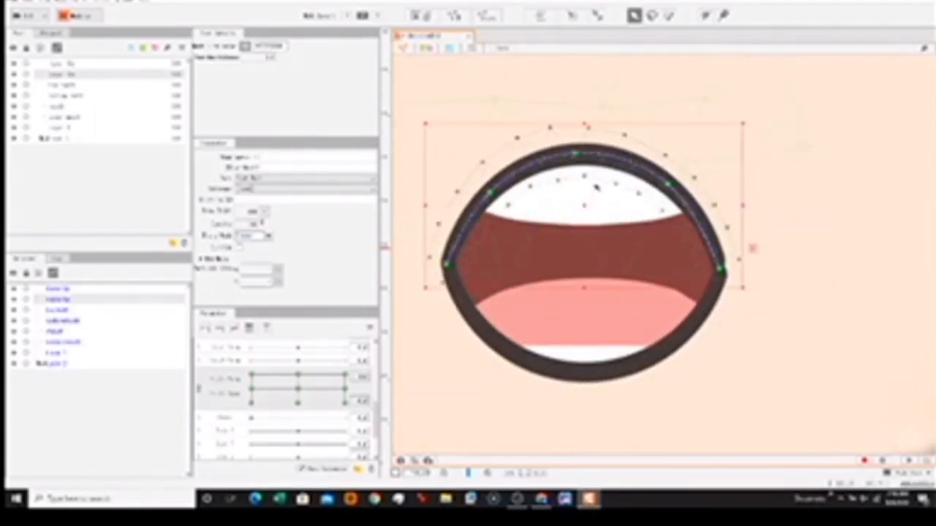
drag(720, 270, 735, 178)
drag(667, 183, 671, 162)
drag(736, 176, 738, 166)
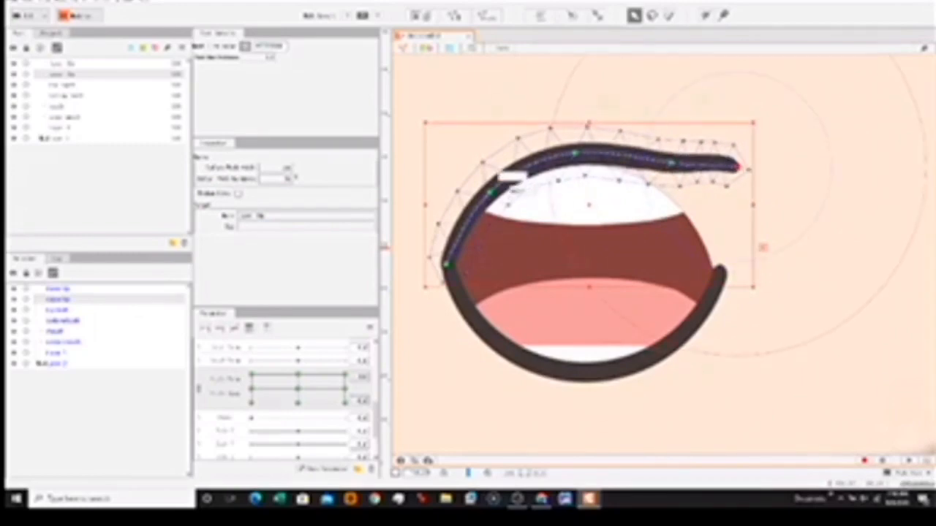
drag(491, 191, 494, 169)
drag(447, 260, 444, 166)
drag(576, 152, 584, 165)
Lower the bottom keyform's straight upper lip line to match the middle keyform, and nudge the middle keyform's right upper lip end up
click(251, 391)
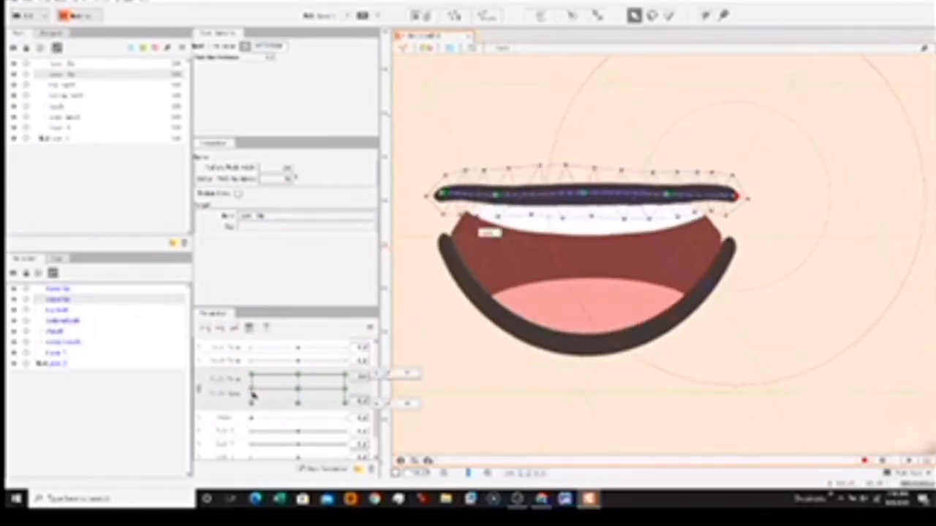
click(297, 374)
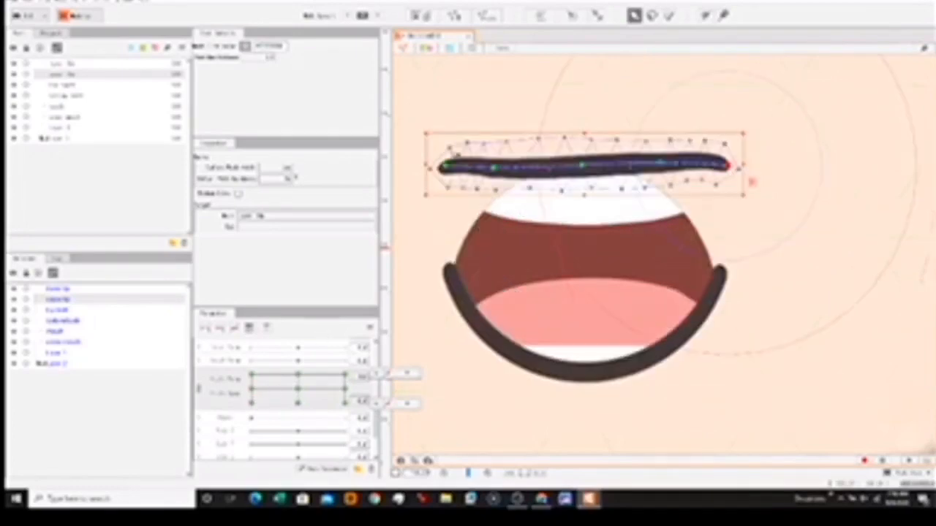
drag(583, 164, 581, 203)
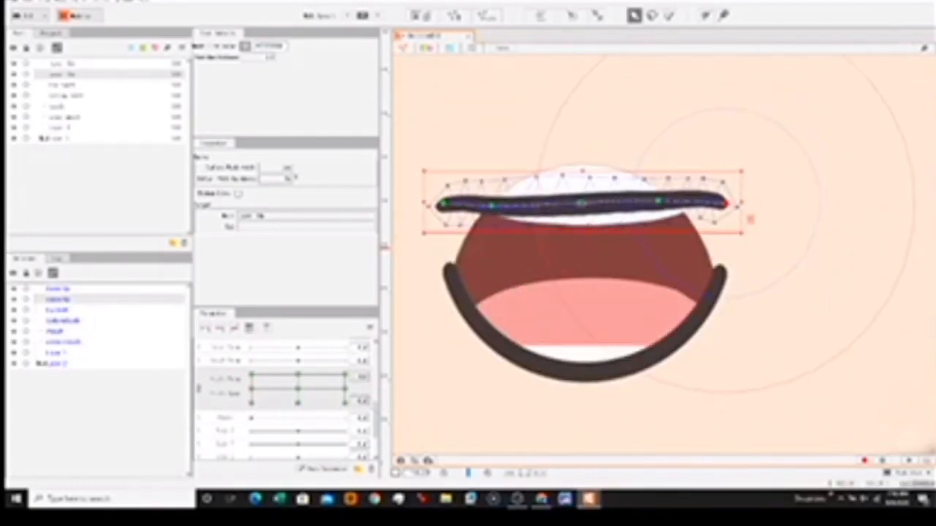
click(251, 391)
click(251, 403)
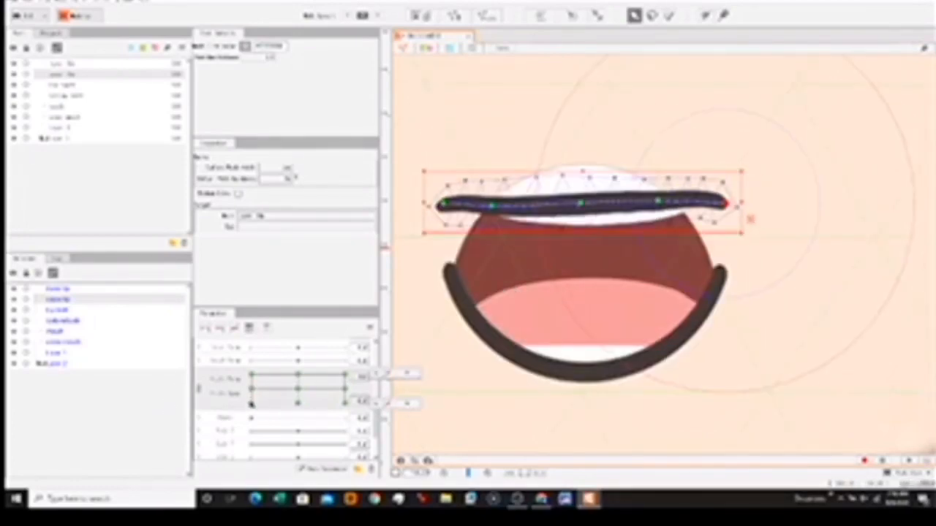
click(252, 390)
click(250, 404)
drag(579, 205, 578, 208)
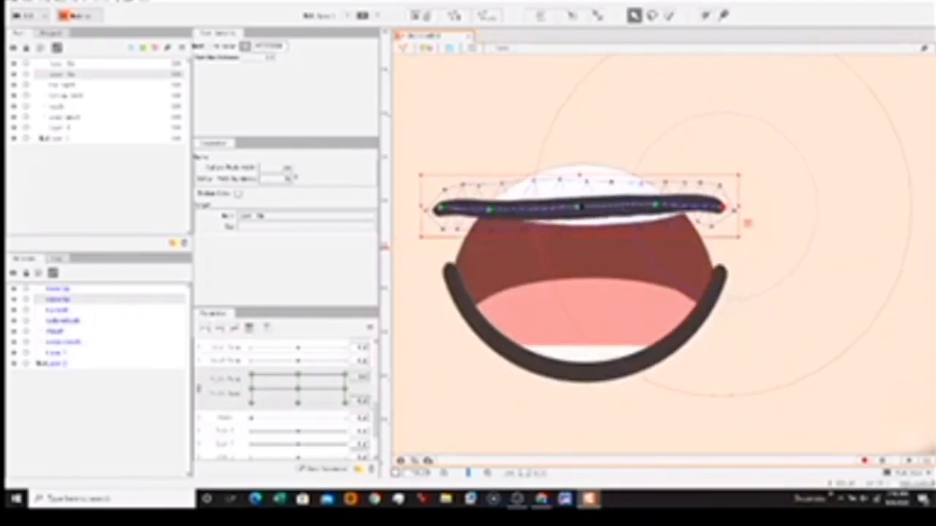
click(250, 391)
drag(745, 215, 745, 212)
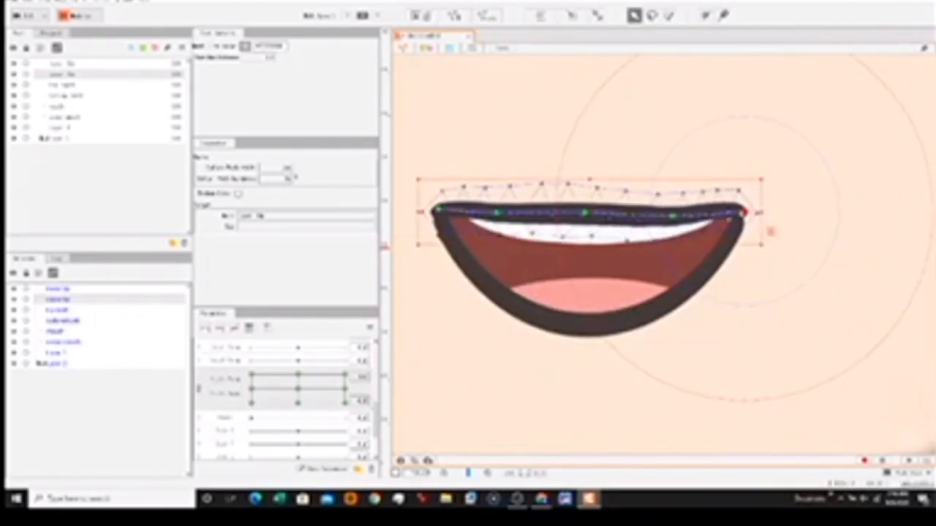
Fine-tune the right side, right end and centre of the flat upper lip line in the first column's middle and bottom keyforms
drag(673, 215, 676, 211)
mouse_move(743, 212)
mouse_down()
mouse_move(728, 209)
mouse_move(738, 213)
mouse_up()
click(252, 402)
drag(663, 209, 656, 209)
drag(578, 207, 577, 211)
mouse_move(253, 401)
mouse_down()
mouse_move(253, 392)
mouse_move(250, 406)
mouse_up()
drag(585, 209, 588, 218)
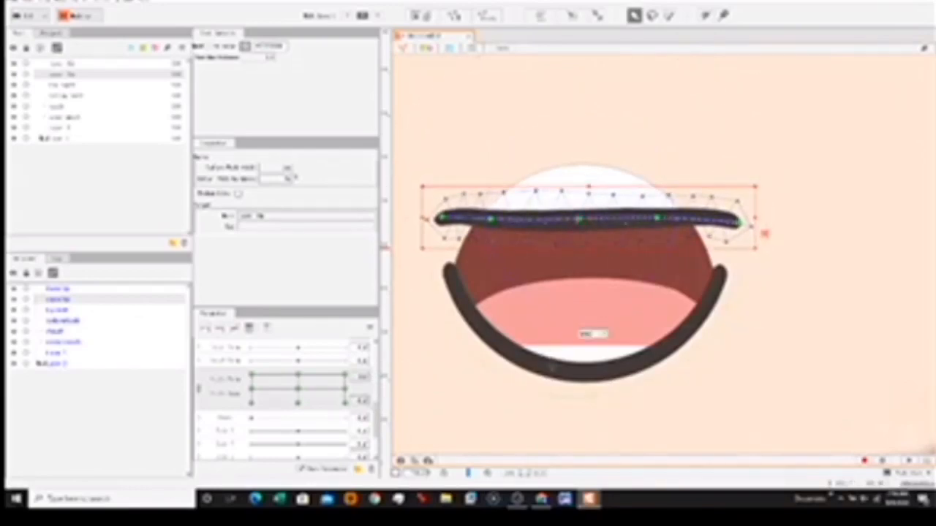
Raise the lower lip line into a shallow curve and join both its ends to the flat upper lip's corners
click(526, 375)
drag(585, 325, 591, 301)
drag(495, 303, 503, 285)
drag(445, 217, 434, 209)
drag(671, 303, 662, 287)
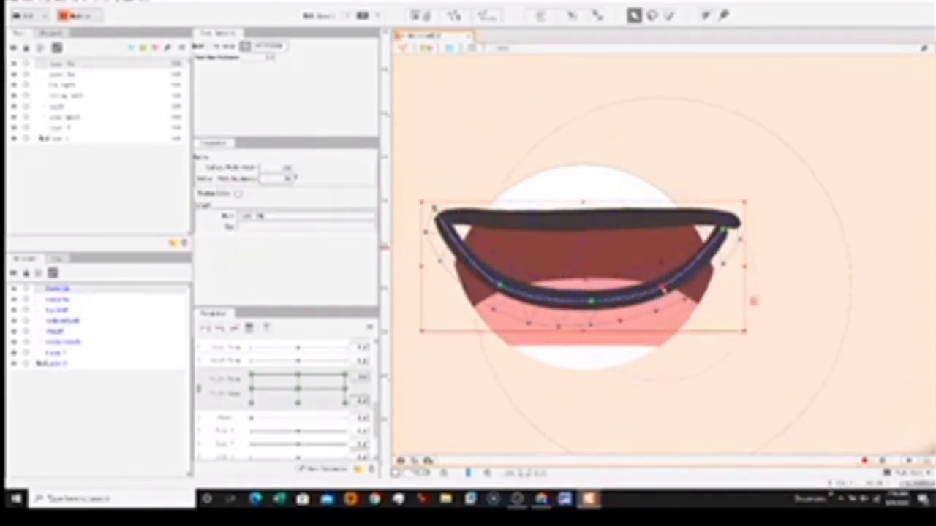
drag(723, 230, 734, 221)
In the first column's bottom keyform, move the top teeth down and the bottom teeth up into the narrowed mouth opening
drag(250, 388, 252, 402)
click(593, 171)
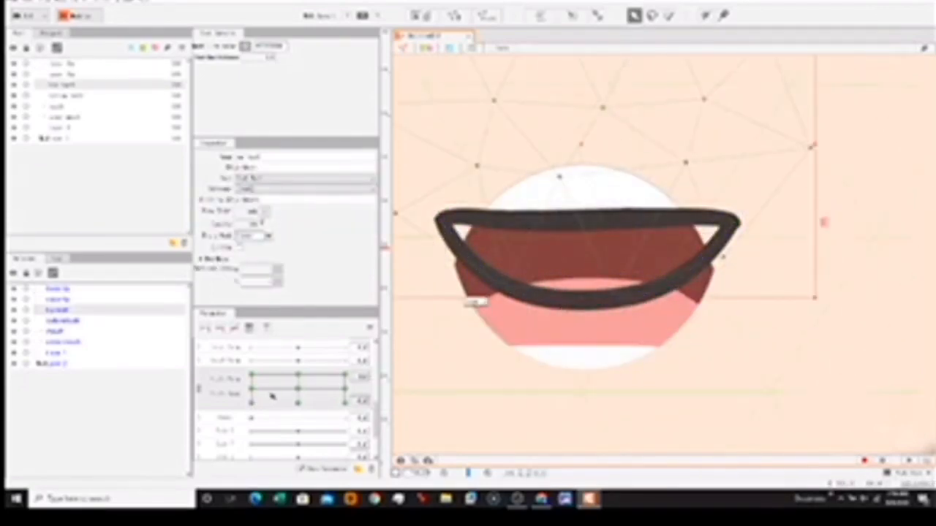
drag(584, 146, 590, 187)
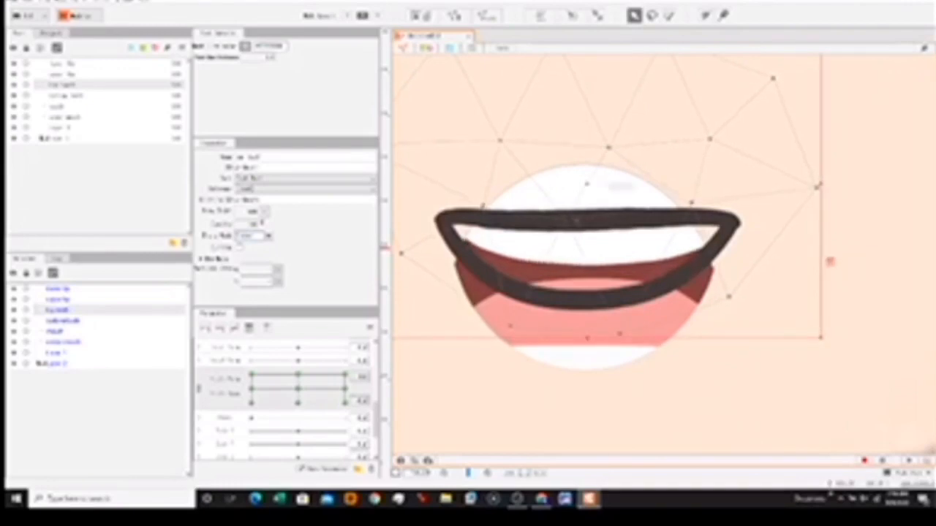
click(570, 367)
drag(575, 394, 578, 303)
Lower the inner mouth's upper vertices toward the flat upper lip and stretch its right path end outward past the mouth corner
click(58, 117)
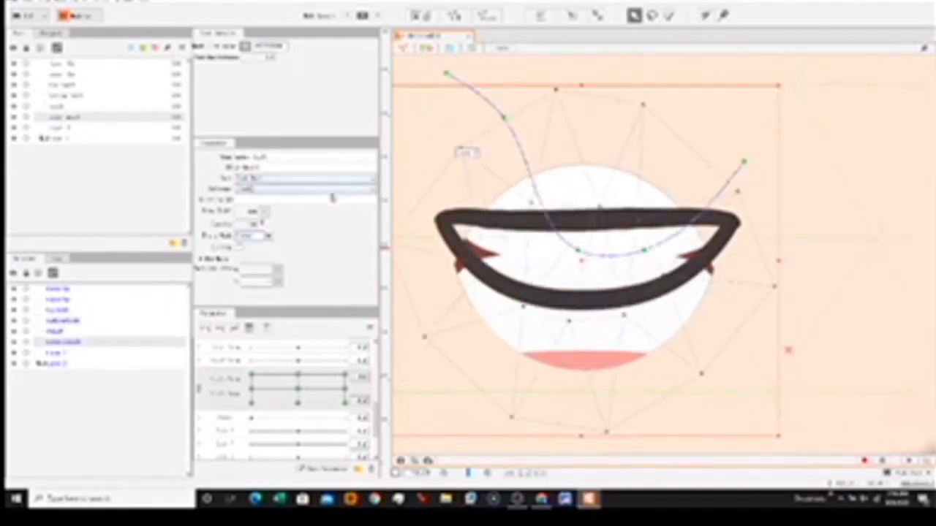
drag(559, 91, 552, 105)
drag(444, 73, 446, 143)
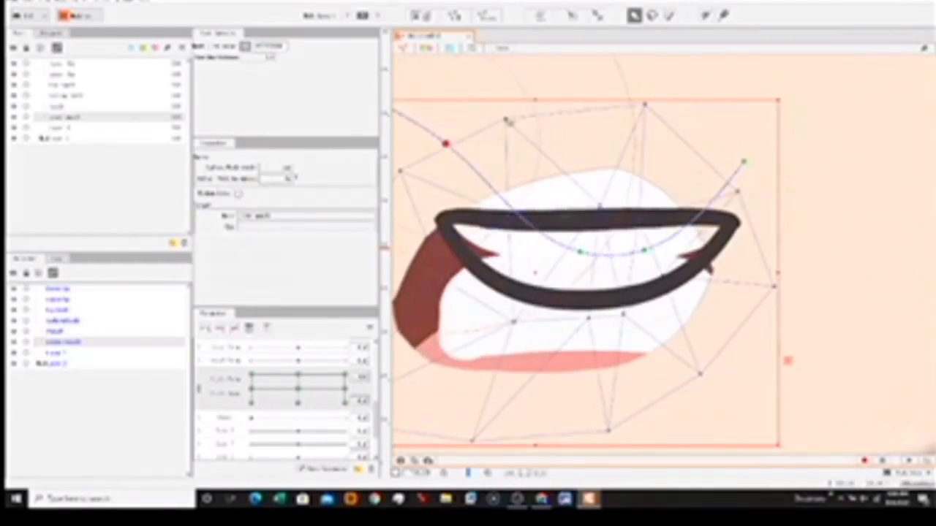
drag(507, 120, 507, 152)
drag(643, 106, 629, 163)
drag(599, 206, 597, 247)
drag(636, 203, 639, 230)
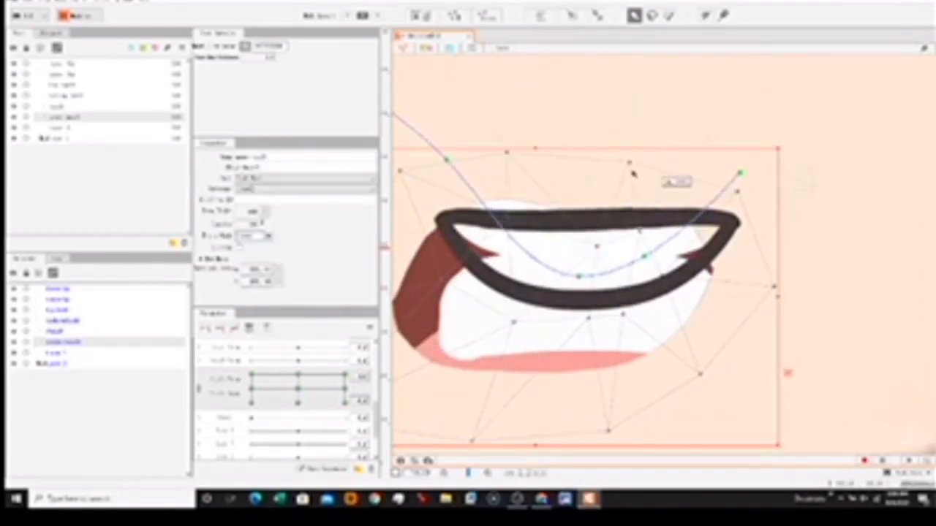
drag(629, 163, 628, 176)
drag(507, 153, 506, 189)
drag(400, 171, 406, 203)
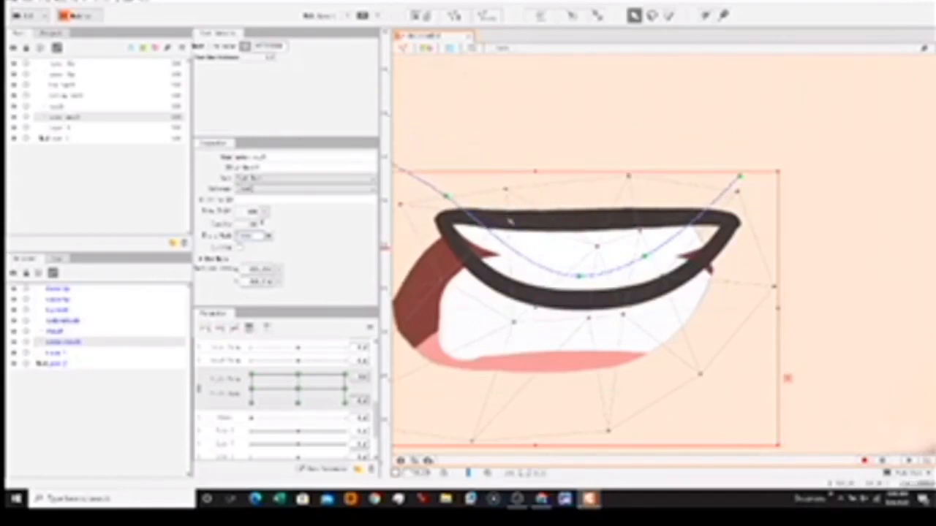
drag(740, 178, 794, 160)
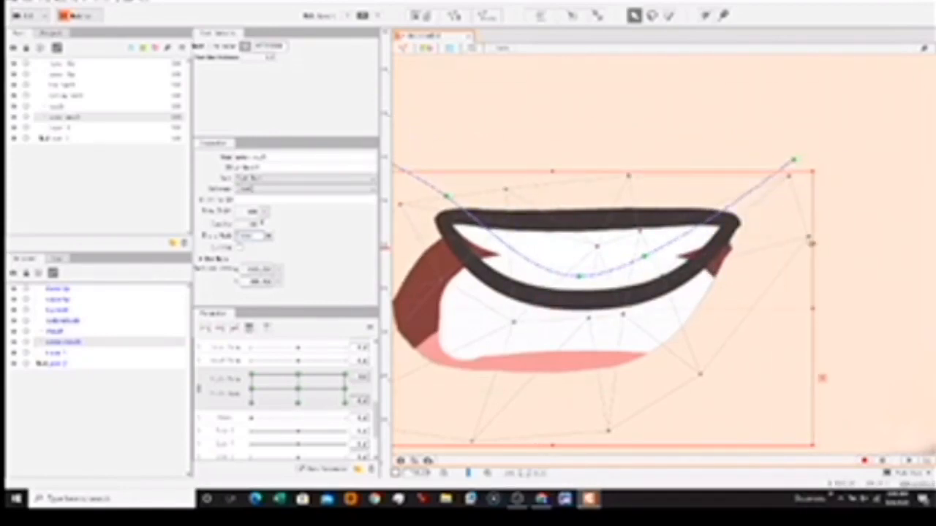
Pull the inner mouth's lower and left vertices inward so the fill stays behind the curved lower lip line
drag(699, 372, 665, 333)
drag(609, 431, 611, 380)
drag(623, 314, 630, 294)
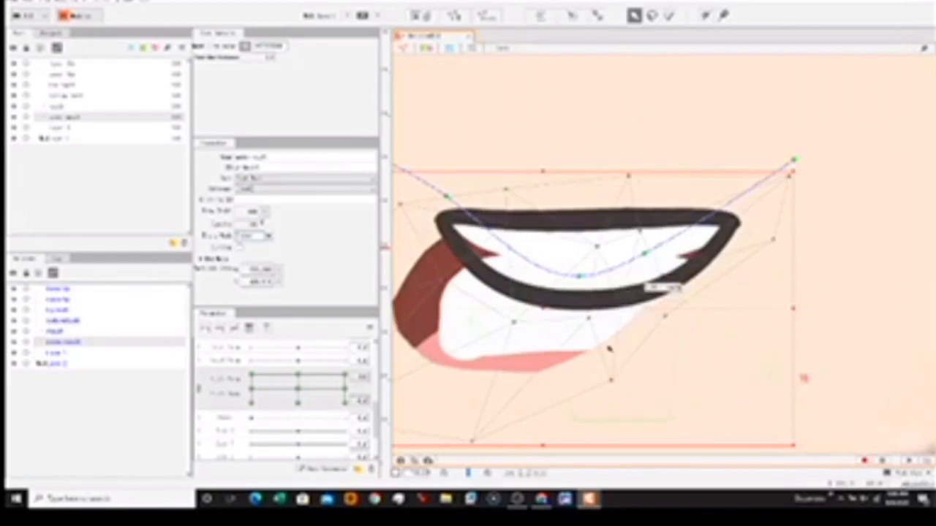
drag(588, 318, 596, 296)
drag(516, 326, 501, 256)
drag(400, 204, 372, 189)
scroll(462, 292, down, 2)
drag(465, 304, 538, 296)
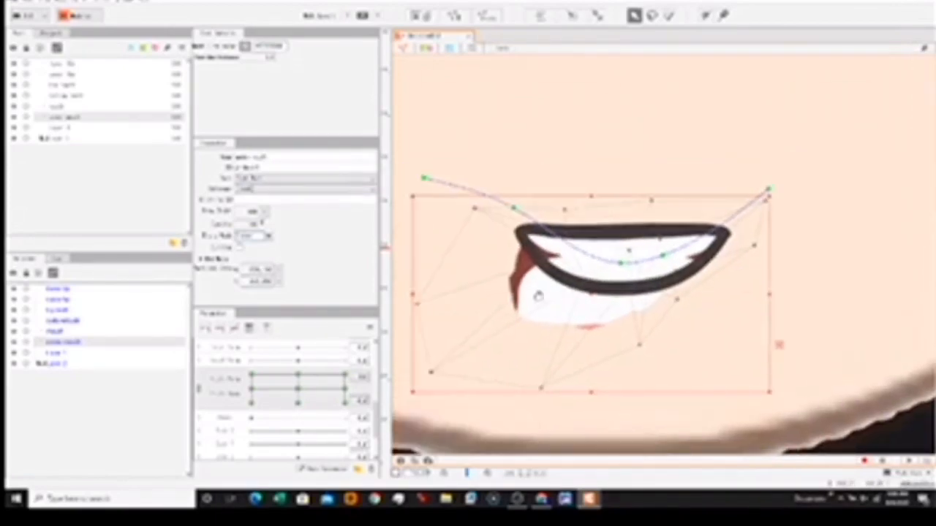
drag(419, 308, 502, 277)
drag(432, 369, 557, 302)
drag(542, 387, 594, 313)
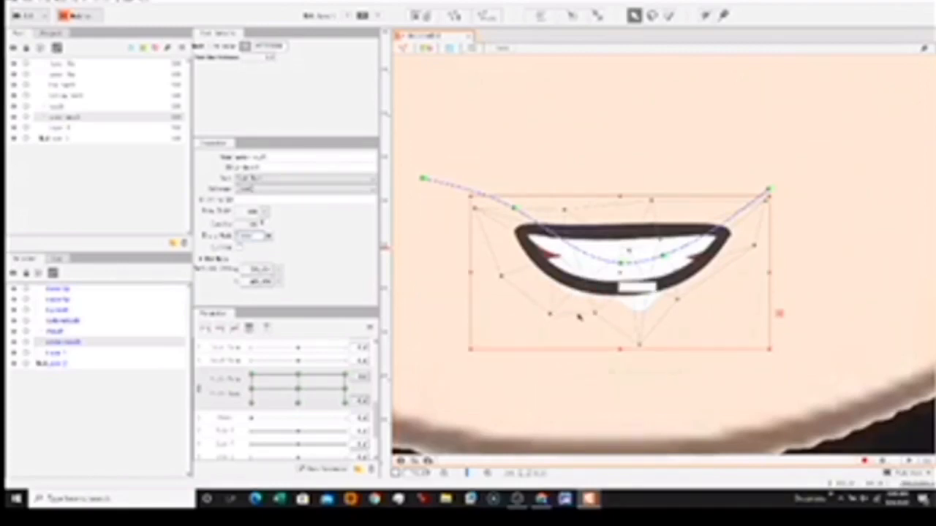
drag(641, 345, 641, 305)
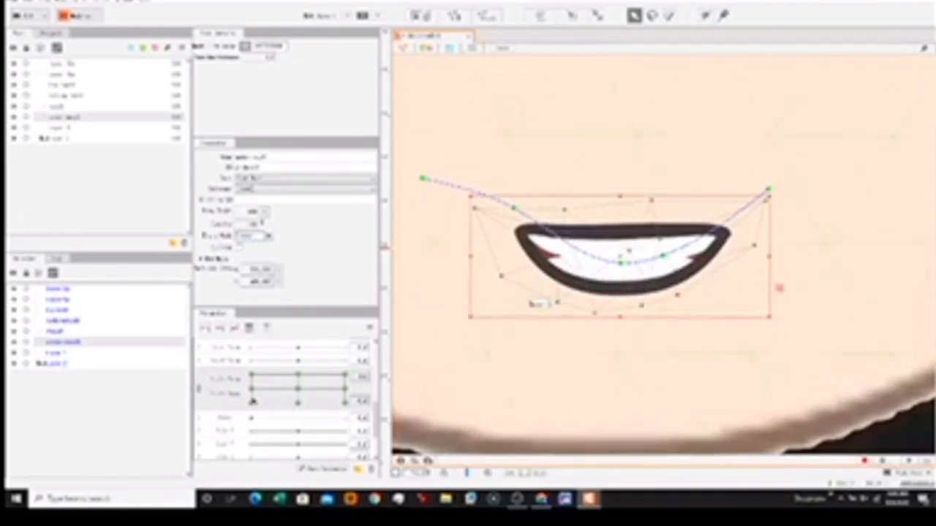
In the second column's bottom keyform, pull both corners of the upper lip line outward and slightly down
drag(253, 401, 299, 404)
click(640, 358)
click(590, 191)
drag(525, 266, 500, 279)
drag(717, 266, 745, 278)
Stretch the lower lip line's ends to the upper lip's corners and raise its centre and side points into a shallow curve
click(698, 302)
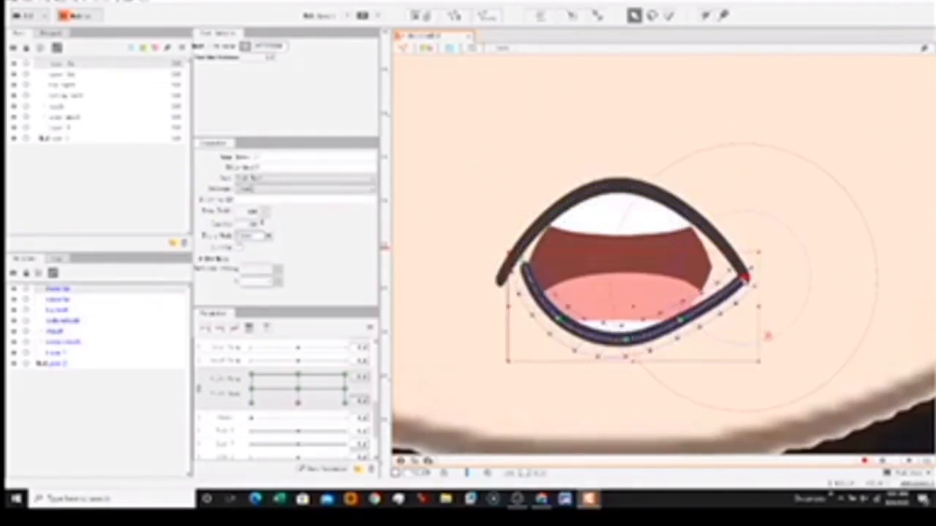
drag(525, 266, 494, 276)
drag(625, 339, 628, 299)
drag(557, 318, 560, 291)
drag(681, 320, 684, 294)
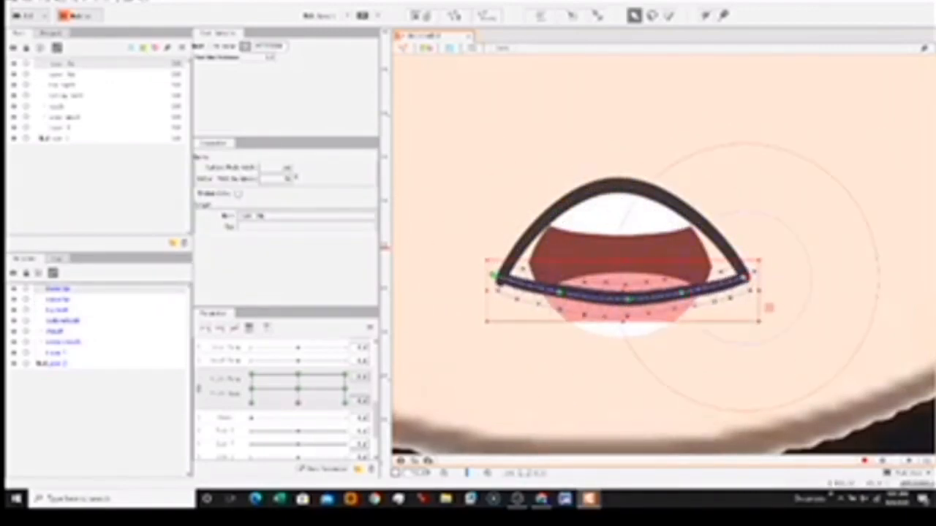
Widen the inner mouth to both mouth corners and pull its lower vertices up behind the raised lower lip line
click(539, 246)
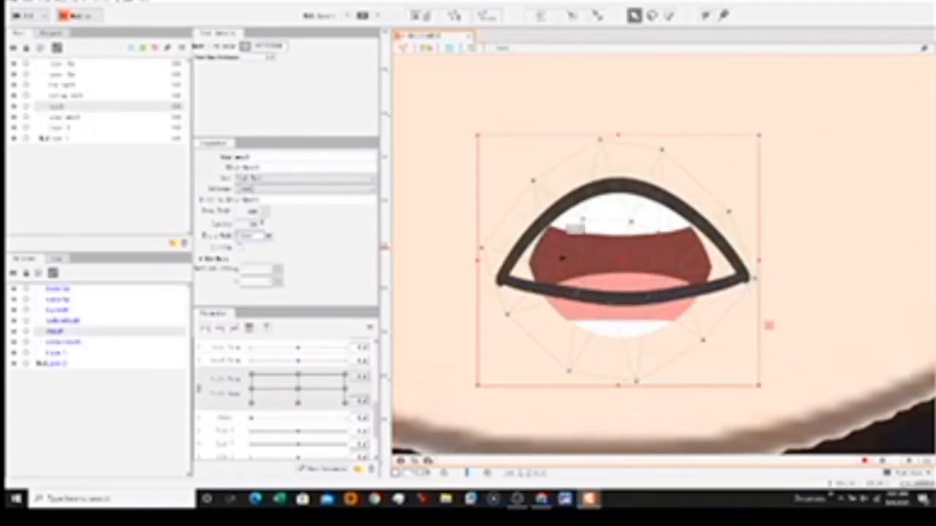
click(76, 119)
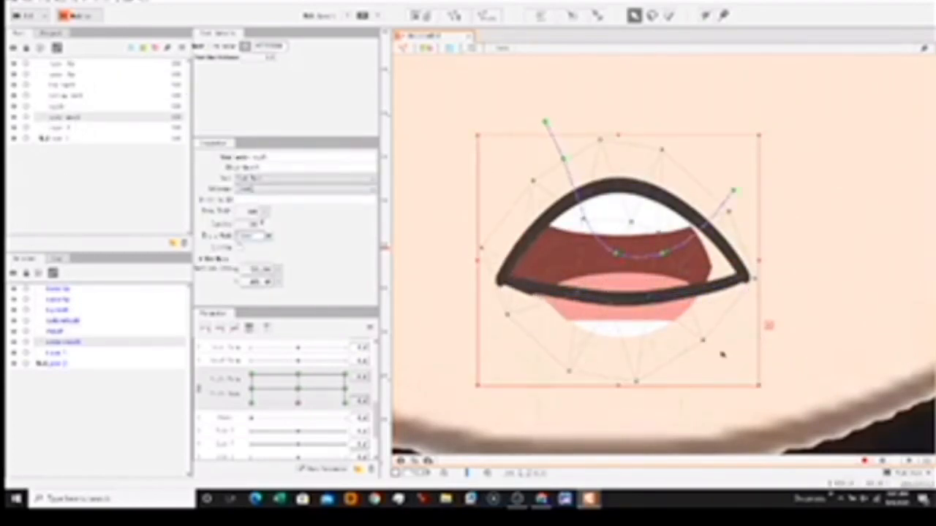
drag(675, 274, 726, 279)
drag(692, 327, 686, 313)
drag(572, 370, 605, 306)
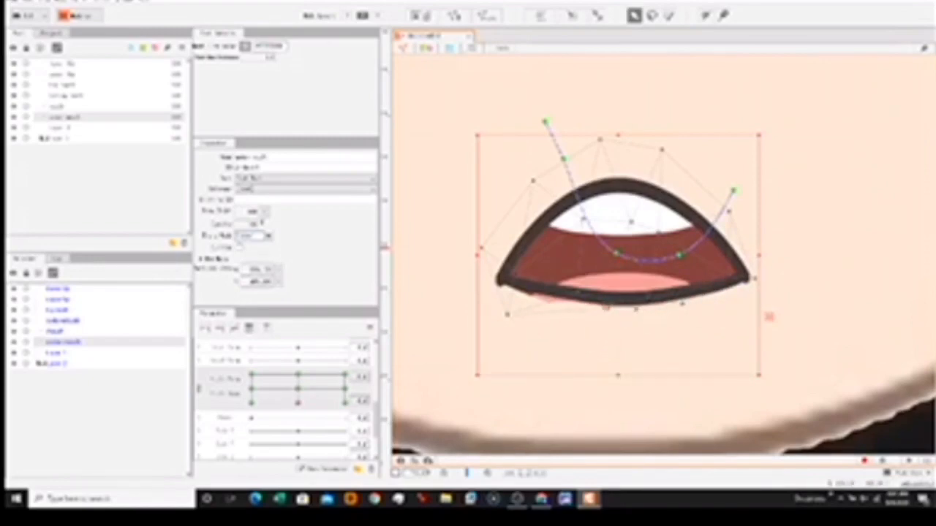
drag(507, 315, 518, 304)
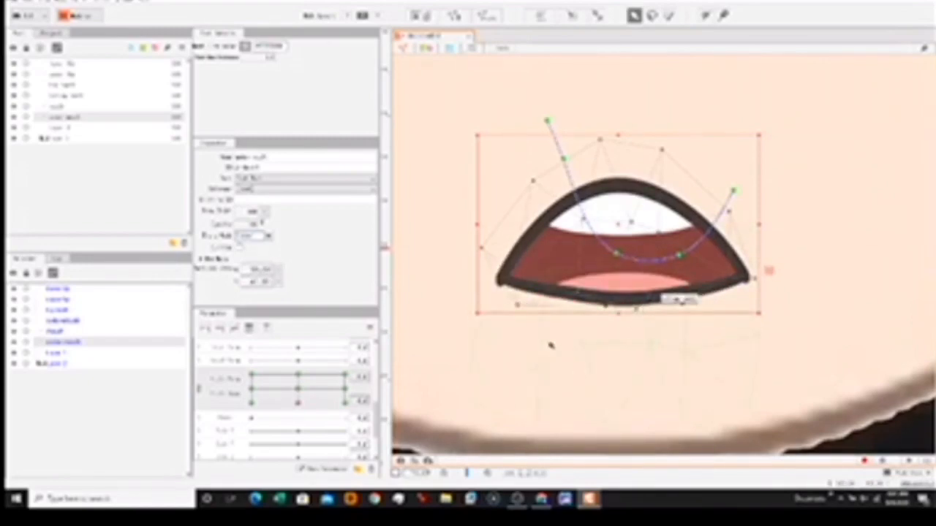
Align the lower lip's corner points with the upper lip, and move the top and bottom teeth upward
click(556, 292)
click(494, 280)
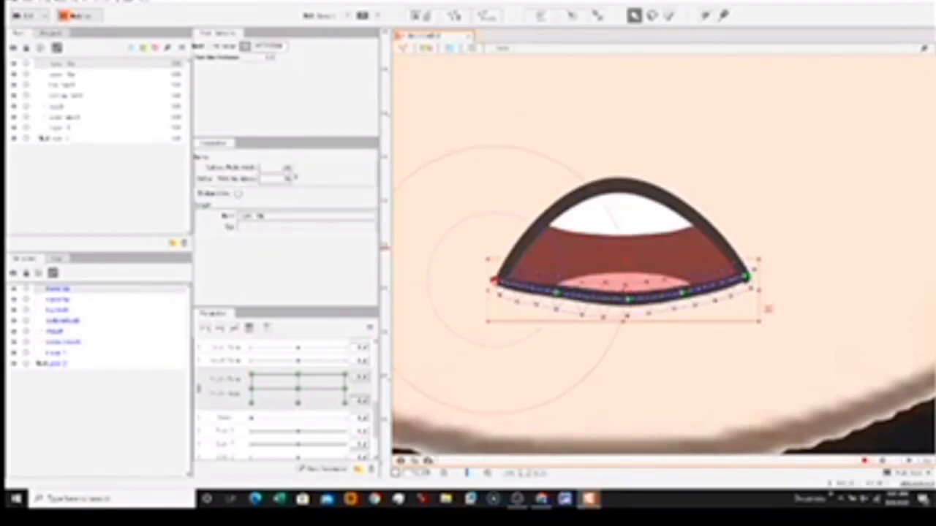
click(745, 276)
click(661, 228)
drag(617, 178, 624, 160)
click(81, 95)
drag(615, 355, 612, 319)
click(66, 117)
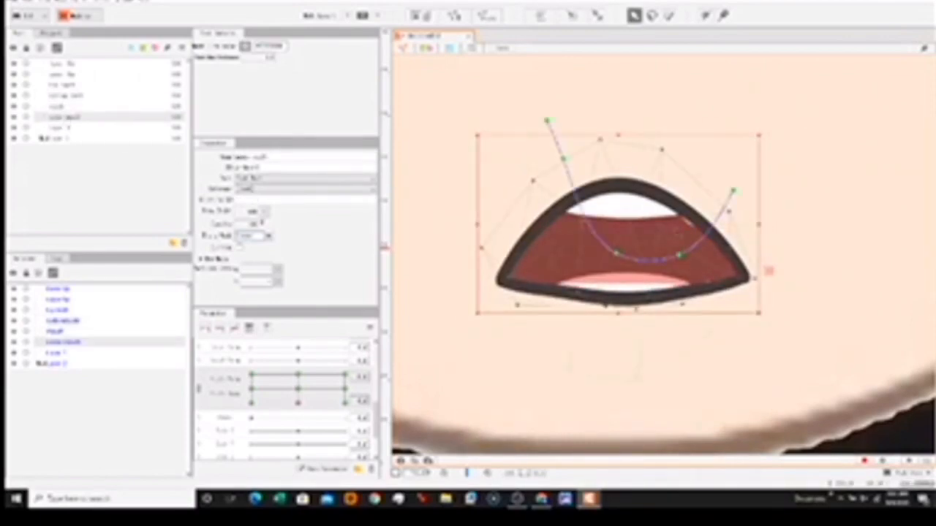
In the second column's middle keyform, widen the upper lip line's corners and lower its centre and side points slightly
drag(298, 403, 298, 389)
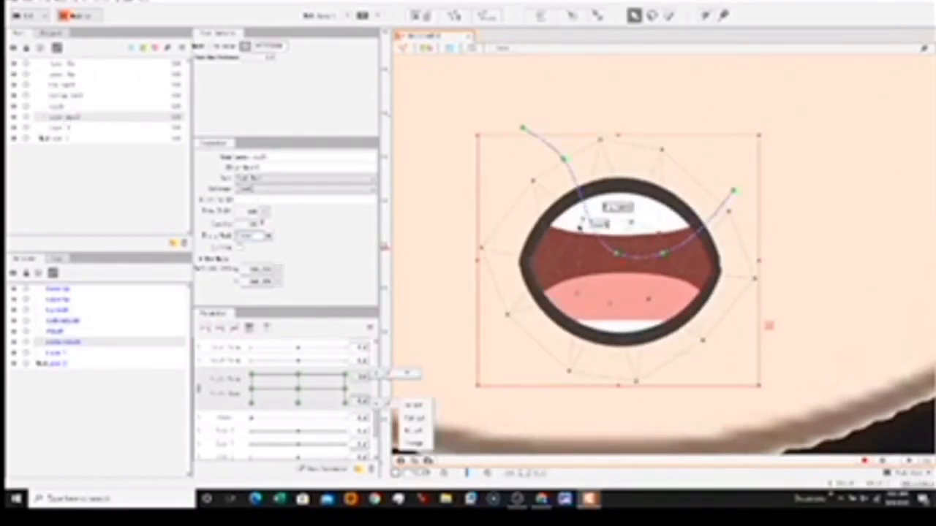
click(620, 183)
drag(522, 265, 508, 262)
drag(716, 265, 733, 264)
drag(508, 261, 506, 269)
drag(613, 184, 612, 195)
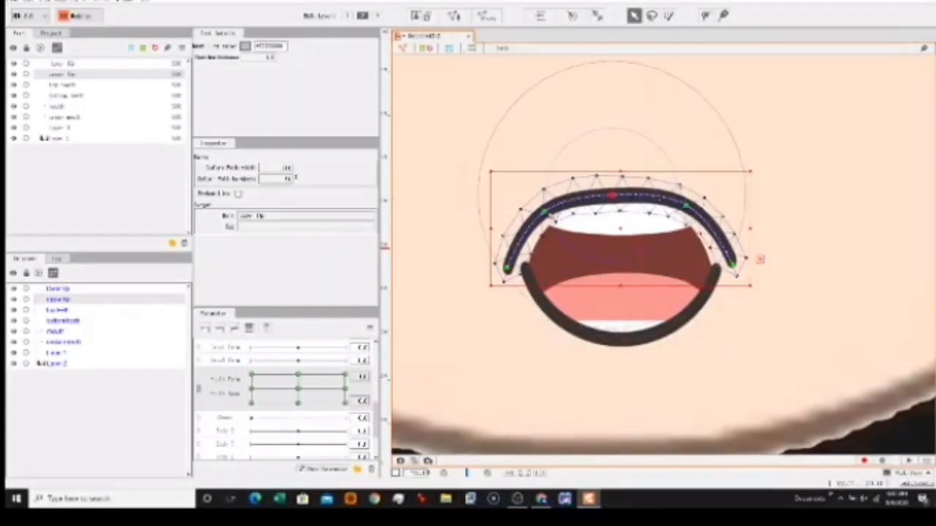
drag(545, 211, 544, 218)
drag(685, 205, 688, 212)
Join the middle keyform's lower lip line to the upper lip's corners and raise its inner points until it is nearly flat
click(710, 291)
drag(716, 268, 731, 264)
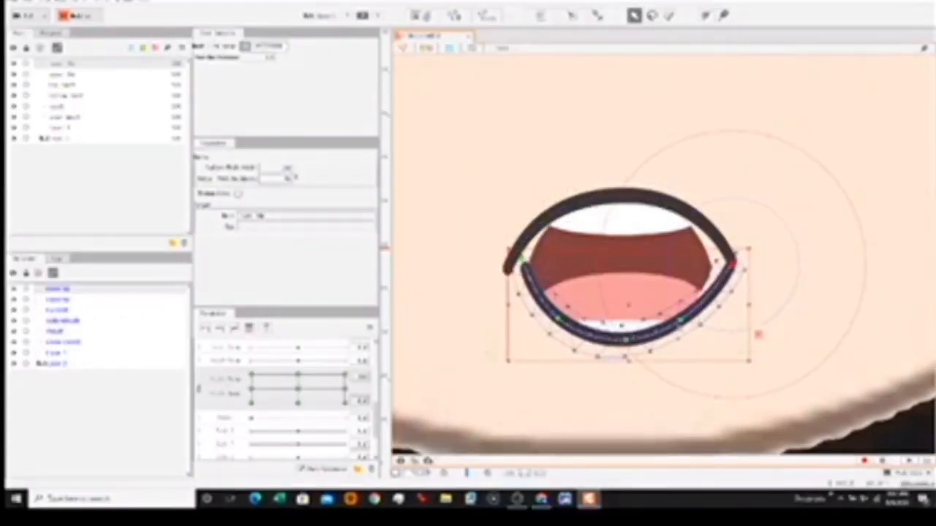
drag(684, 315, 669, 278)
drag(624, 339, 621, 277)
drag(558, 317, 505, 267)
mouse_move(563, 275)
mouse_down()
mouse_move(501, 269)
mouse_move(570, 276)
mouse_move(562, 276)
mouse_up()
drag(618, 277, 620, 278)
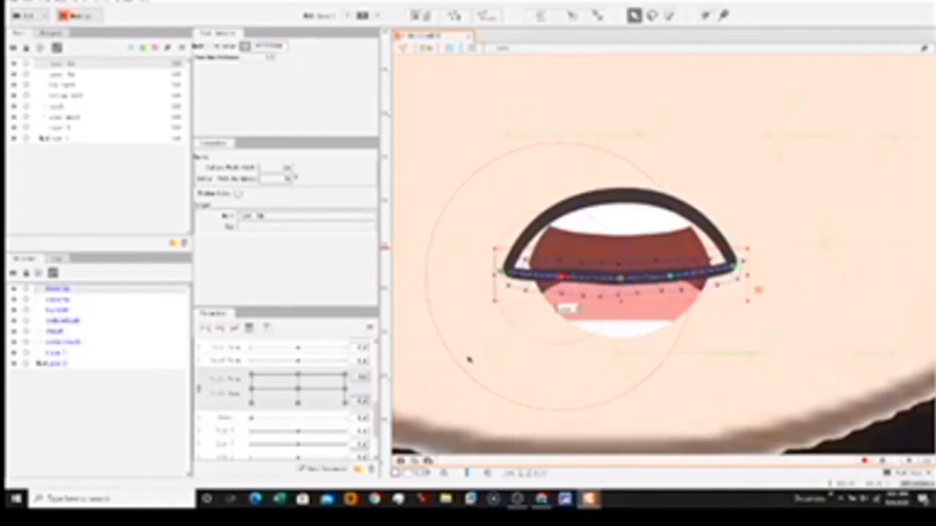
Pull the middle keyform's inner mouth vertices up behind the nearly flat lower lip line so the fill covers both corners
click(51, 119)
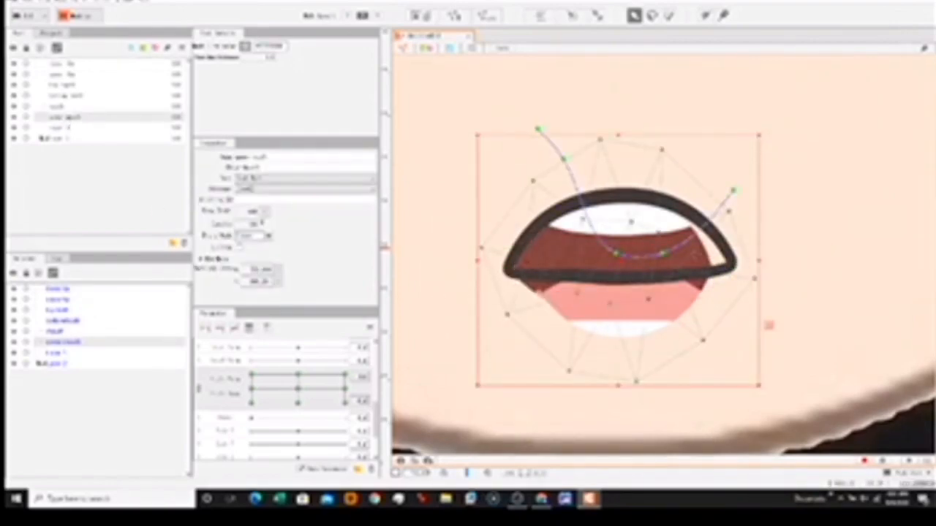
drag(647, 298, 648, 263)
drag(610, 302, 576, 263)
drag(569, 370, 582, 326)
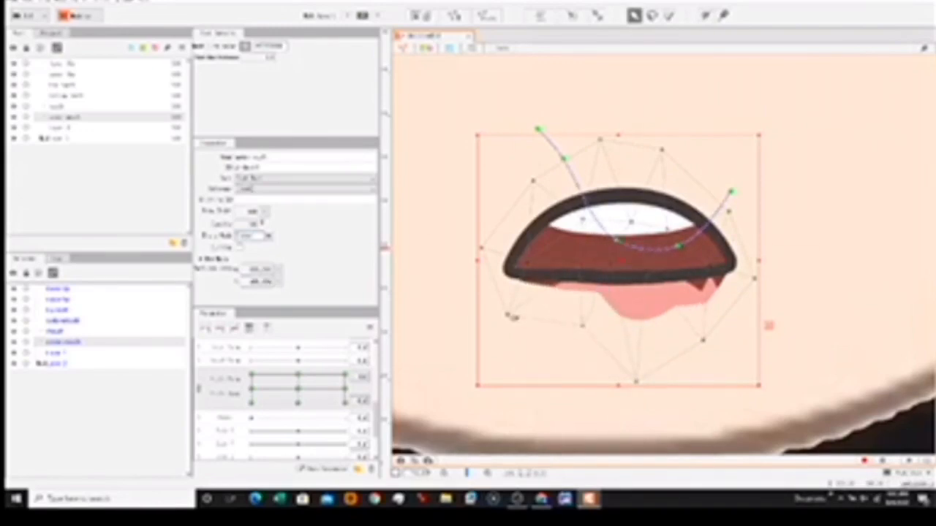
drag(507, 314, 525, 299)
drag(583, 326, 586, 306)
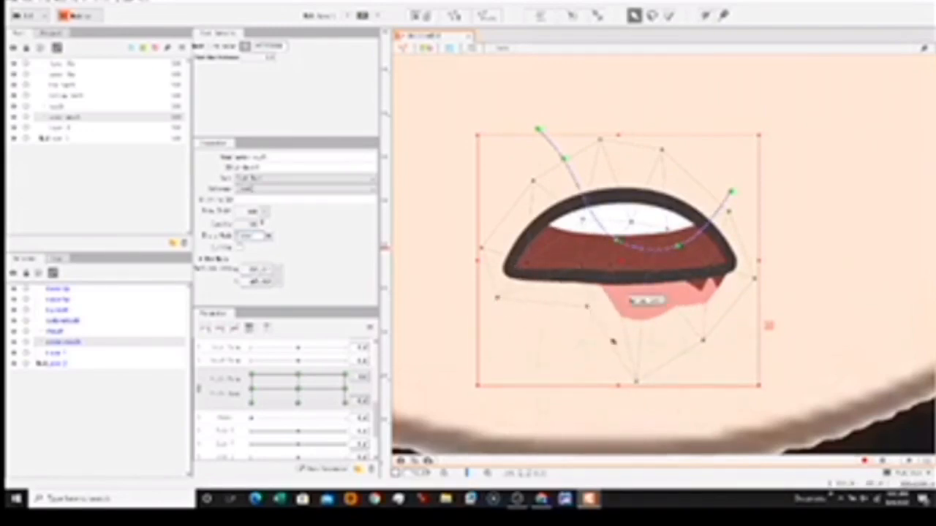
drag(636, 382, 636, 304)
drag(703, 341, 688, 290)
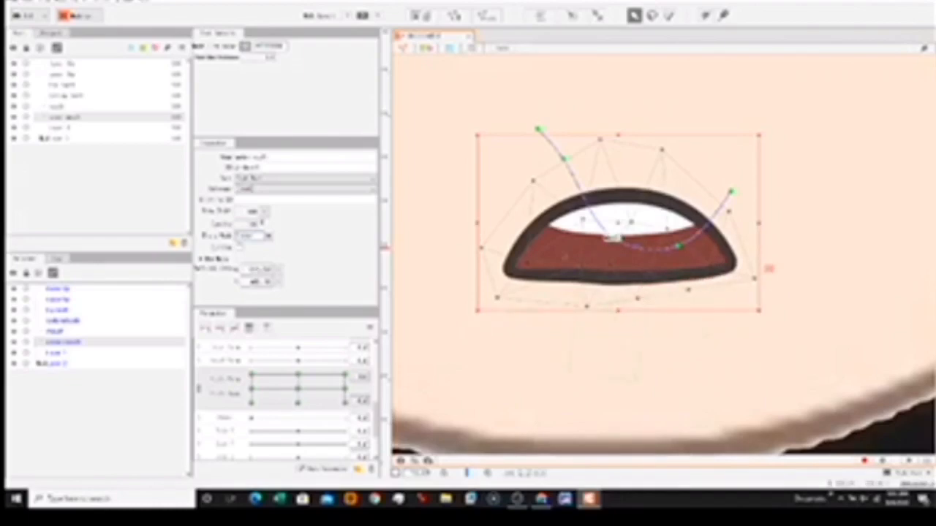
In the middle keyform, move the top teeth slightly down and the bottom teeth up behind the lower lip line
click(61, 85)
drag(635, 155, 634, 170)
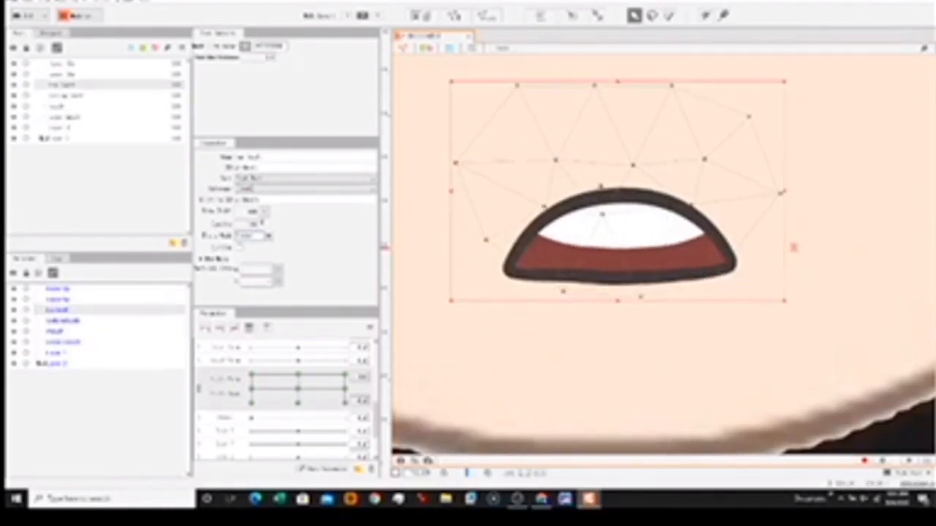
click(65, 96)
drag(613, 356, 616, 274)
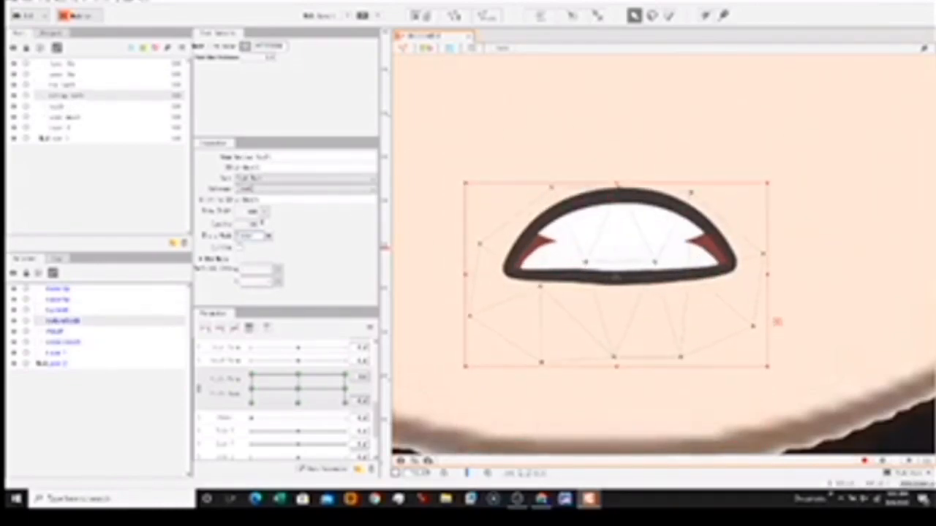
In the second column's bottom keyform, round out the sides of the upper lip line and select the inner mouth
drag(326, 405, 296, 421)
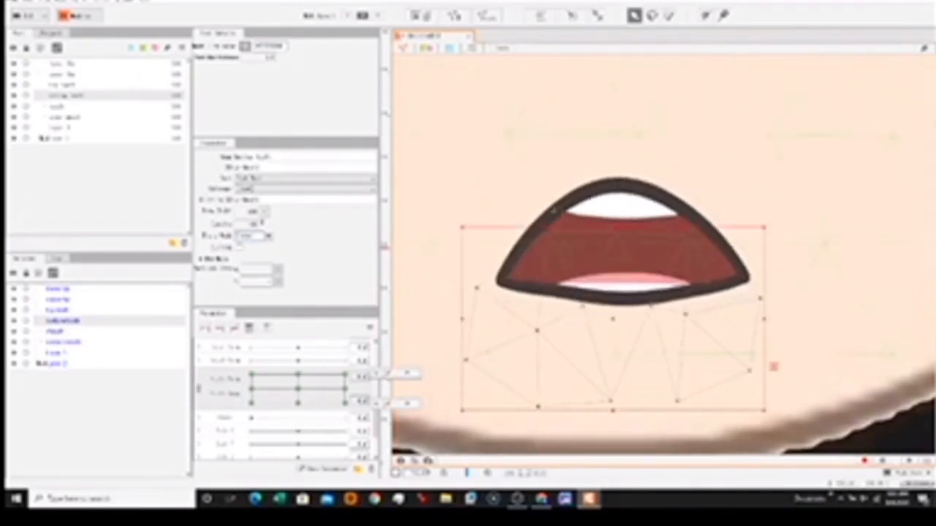
click(552, 211)
click(87, 119)
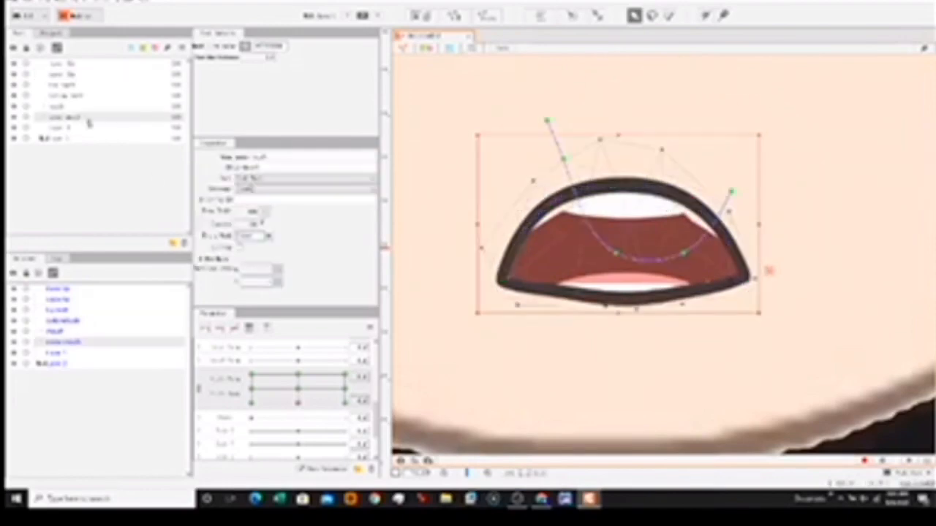
Preview the second column's mouth keyforms with the whole lower face in view
click(444, 298)
drag(301, 414, 298, 388)
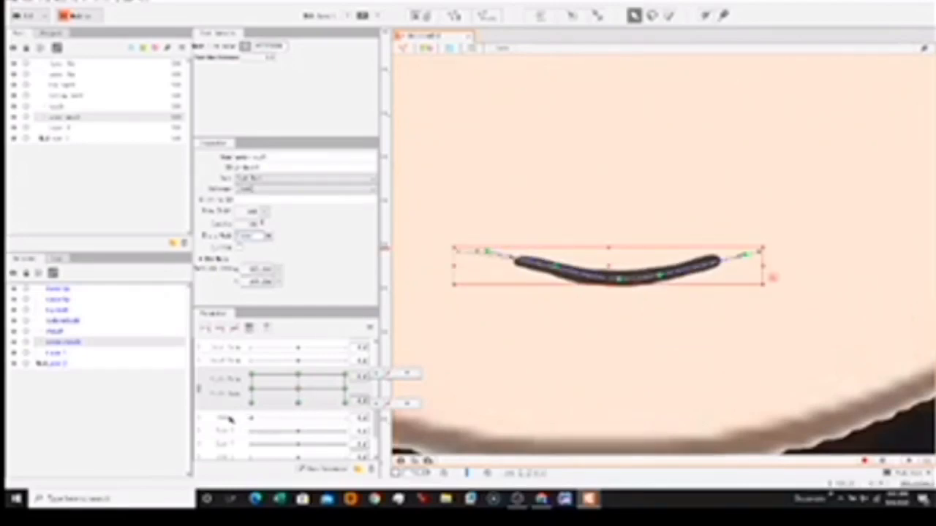
scroll(564, 301, down, 5)
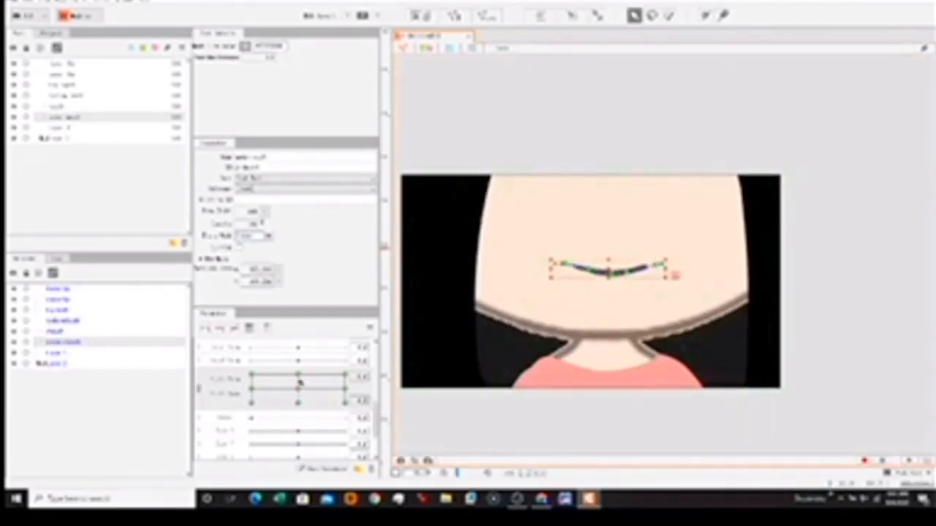
In the first column's top keyform, select the upper lip line and adjust its deform path points to even out the arch
drag(299, 387, 241, 363)
drag(608, 307, 612, 309)
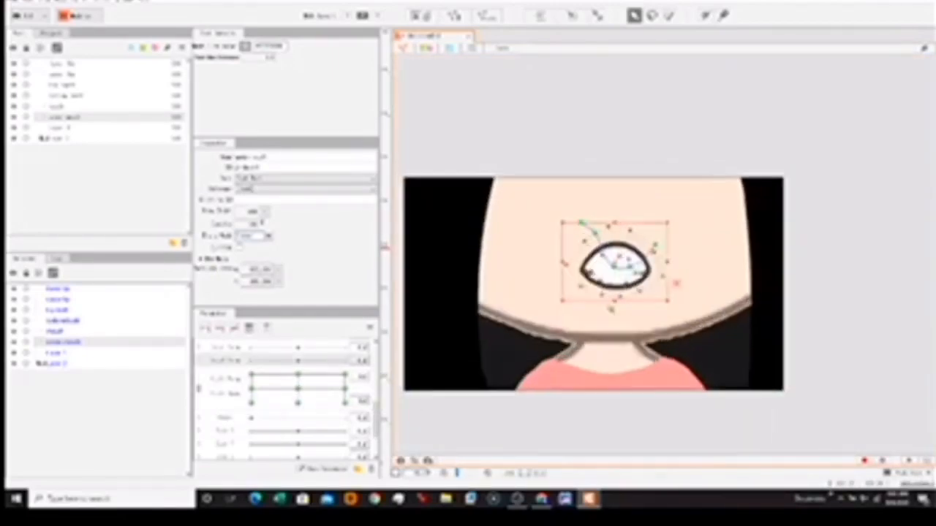
scroll(612, 309, up, 4)
click(624, 186)
drag(623, 183, 665, 202)
drag(580, 207, 621, 192)
drag(665, 200, 618, 188)
click(623, 189)
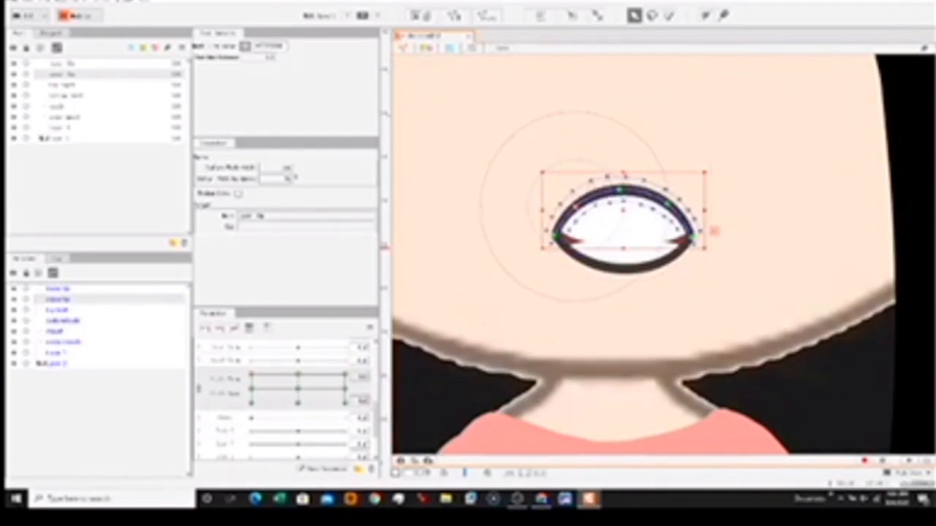
Switch to the animation workspace and place the mouth model on the timeline of a new animation scene
click(82, 20)
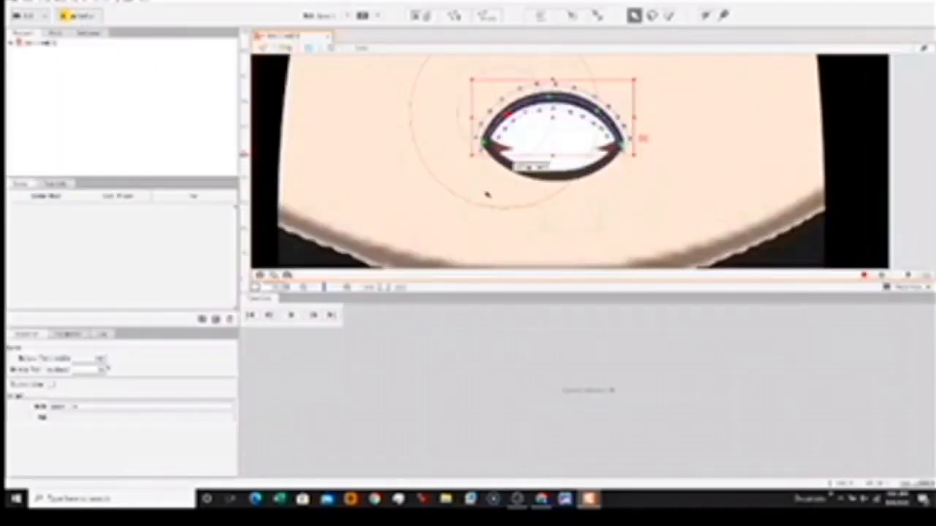
scroll(487, 193, down, 3)
scroll(488, 194, up, 2)
scroll(488, 195, down, 2)
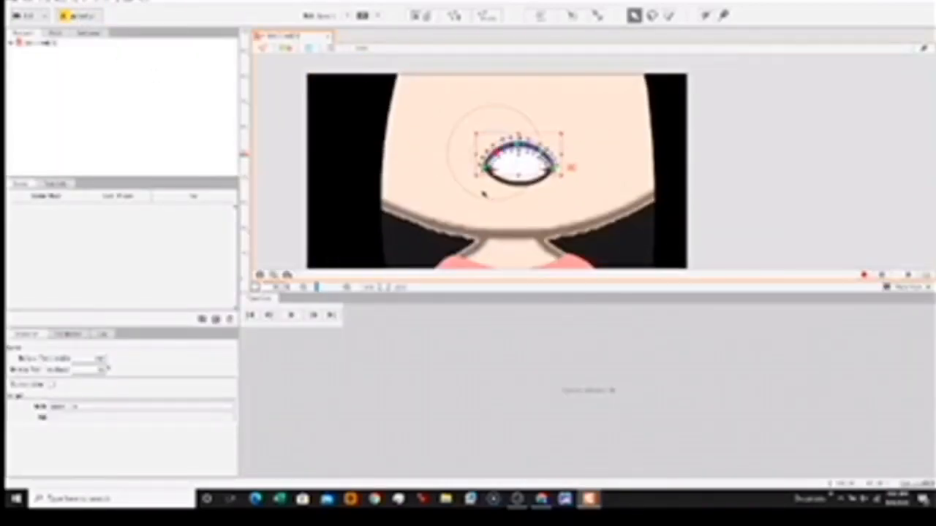
drag(461, 185, 472, 158)
click(52, 43)
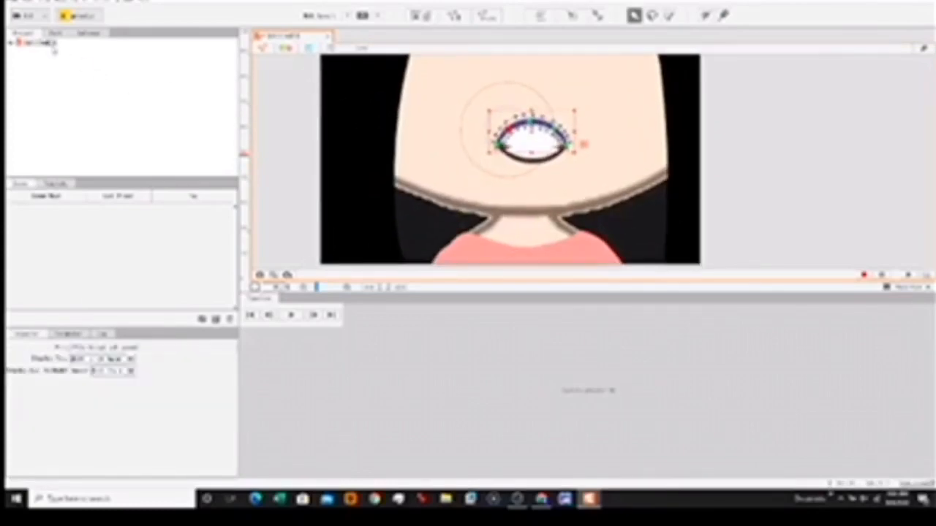
drag(297, 351, 296, 357)
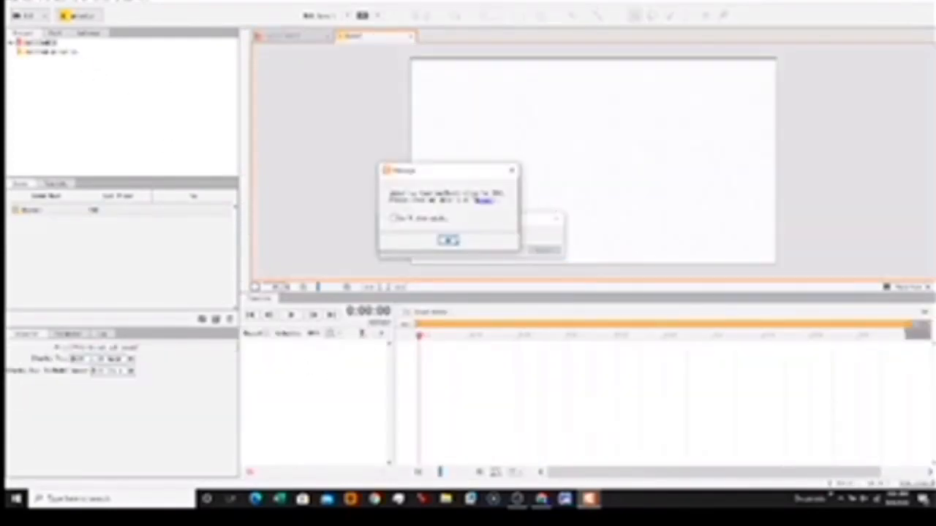
Dismiss the notice, agree to save the model, and save it in the current project folder so it can be added to the scene
click(449, 242)
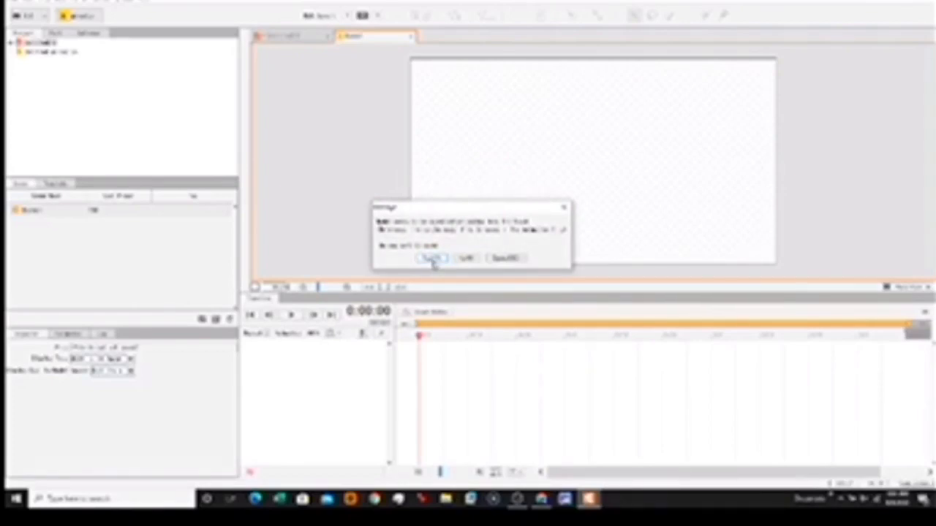
click(432, 260)
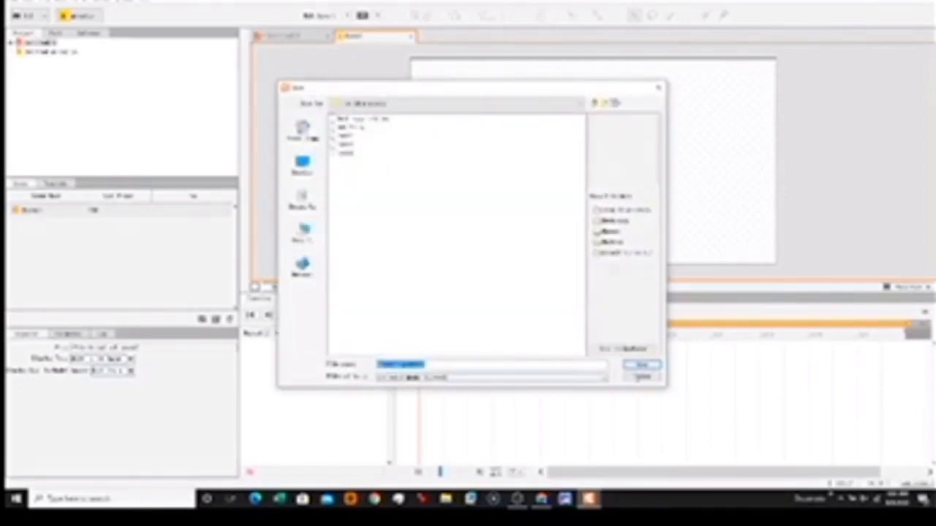
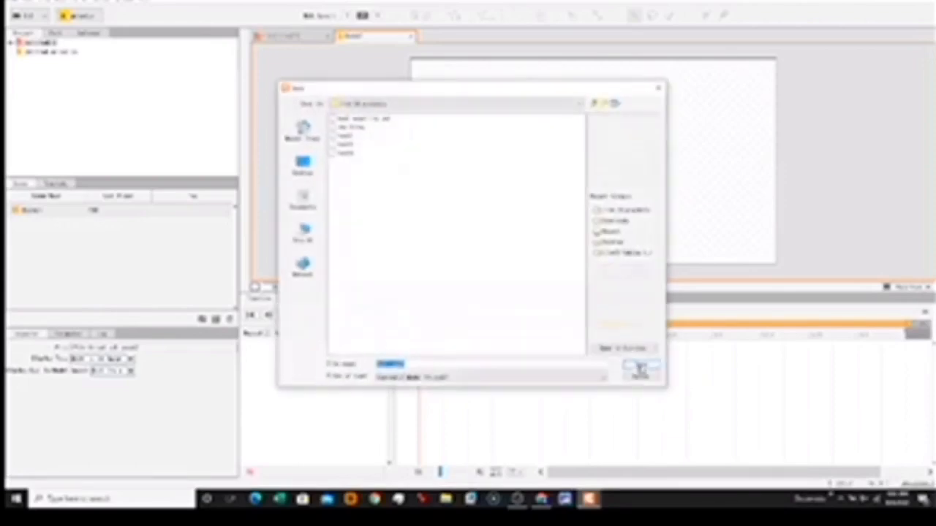
click(640, 368)
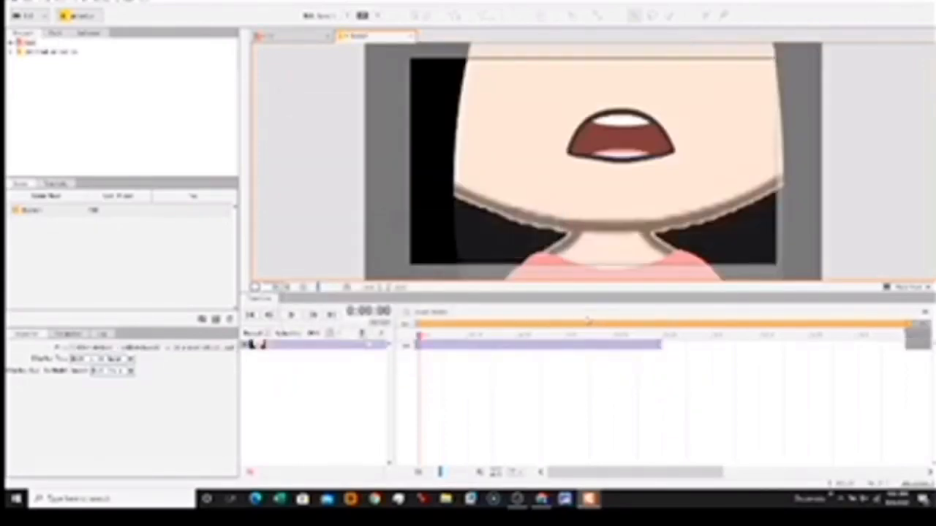
scroll(621, 233, down, 1)
scroll(623, 233, up, 1)
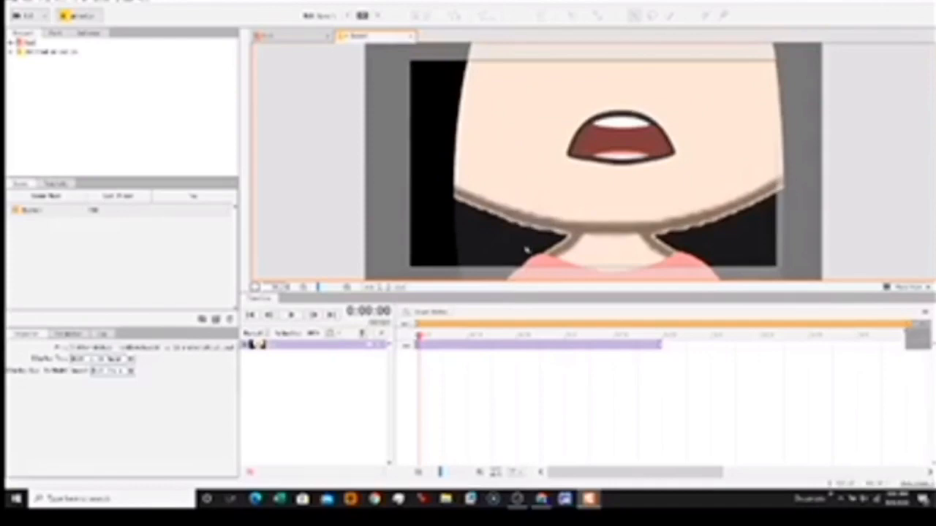
scroll(600, 212, down, 3)
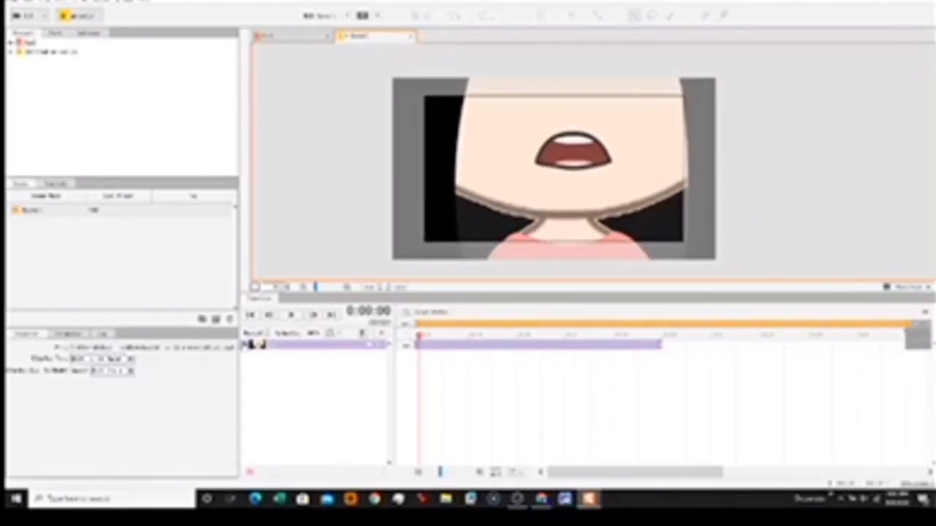
Expand the model track's parameter list on the timeline down to the linked mouth form and mouth open parameters
click(250, 344)
click(247, 370)
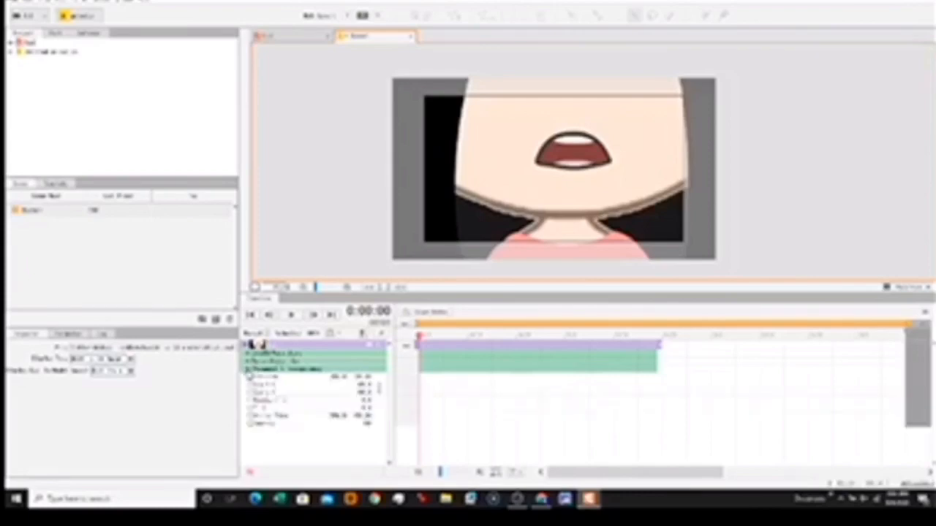
click(248, 369)
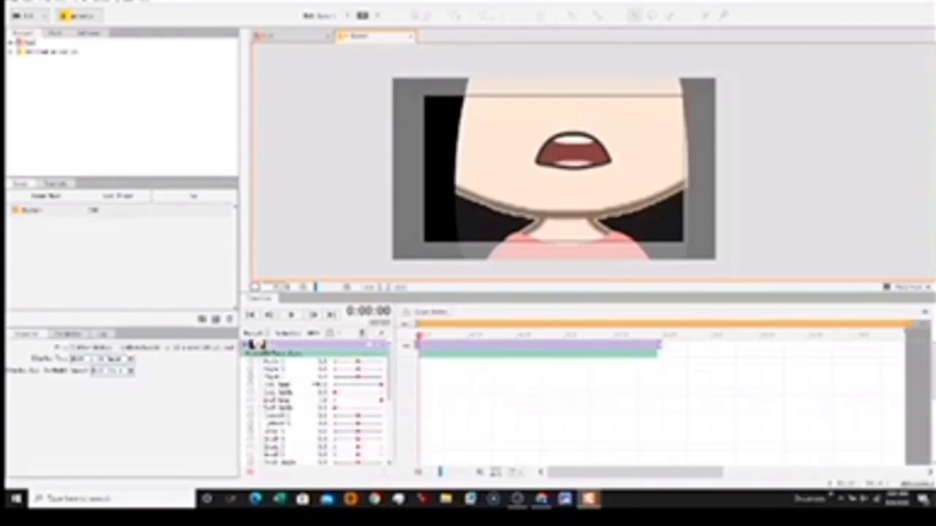
scroll(364, 386, down, 3)
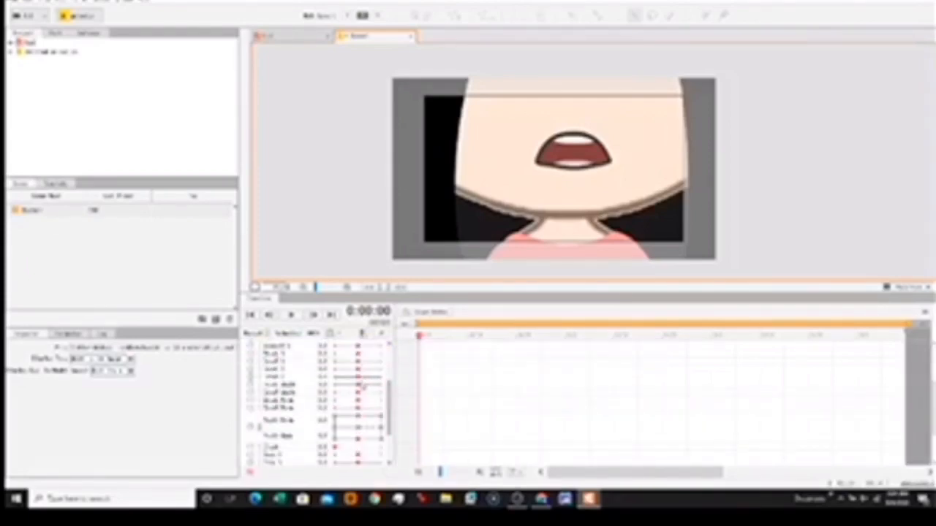
scroll(361, 385, down, 2)
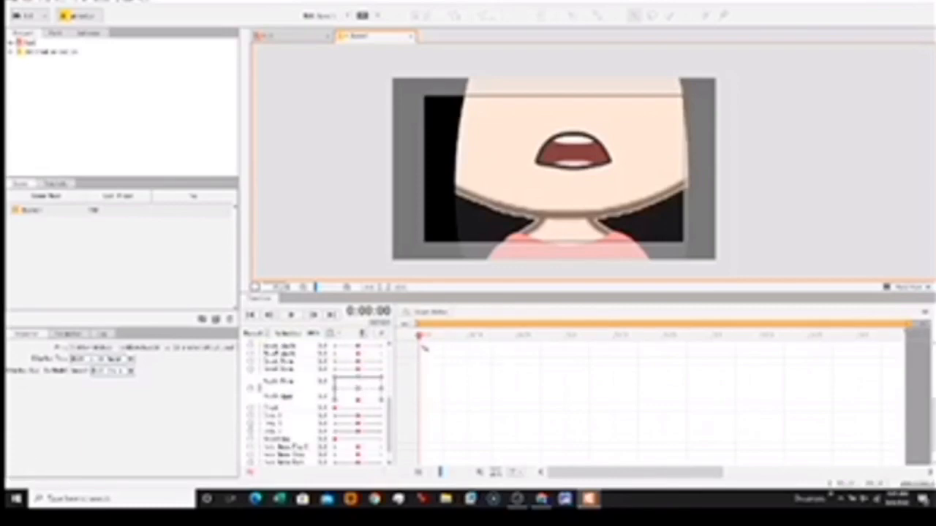
Key the linked mouth parameters with clenched teeth at 0:00:04 and the wide open mouth at 0:00:00
drag(420, 336, 438, 336)
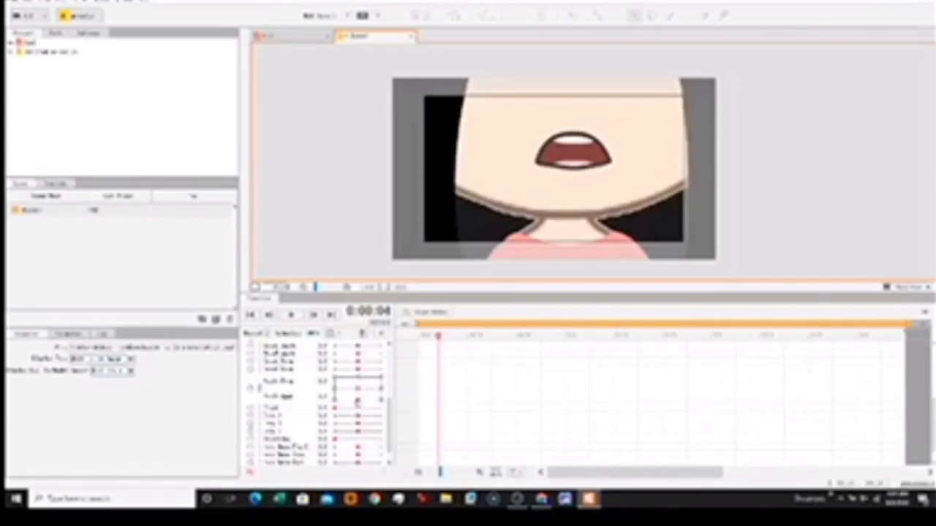
drag(357, 402, 387, 409)
drag(438, 338, 408, 339)
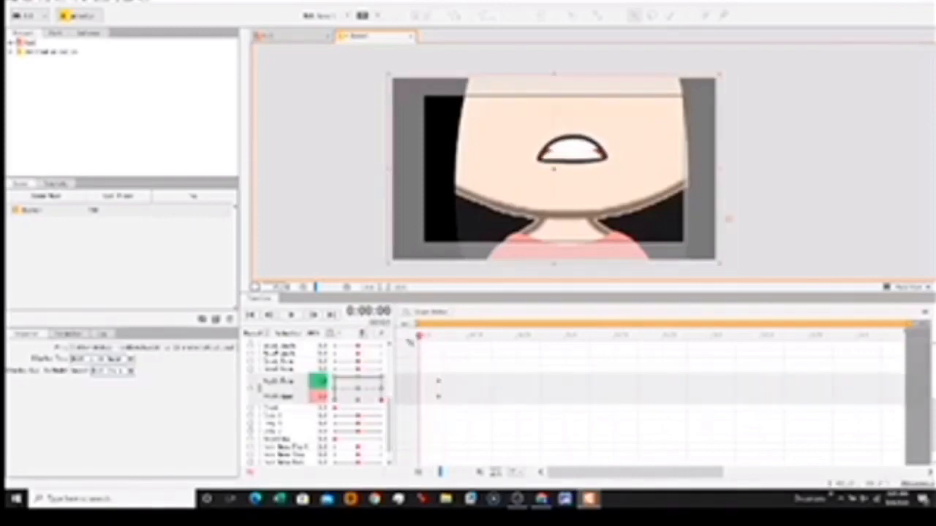
click(358, 400)
Extend the mouth keyframes to 0:00:10, setting a half-open mouth with parted teeth there between the open and clenched keyforms
drag(421, 338, 470, 344)
click(358, 400)
click(370, 401)
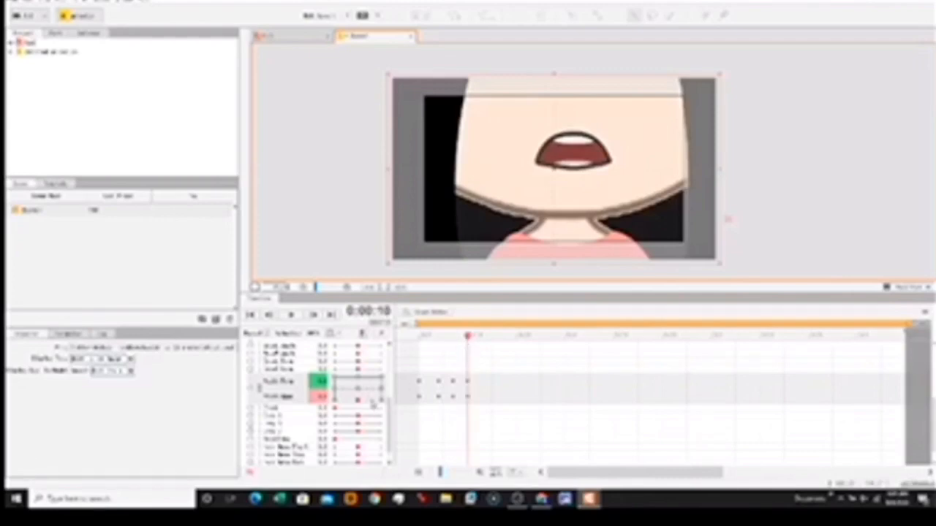
drag(375, 401, 370, 402)
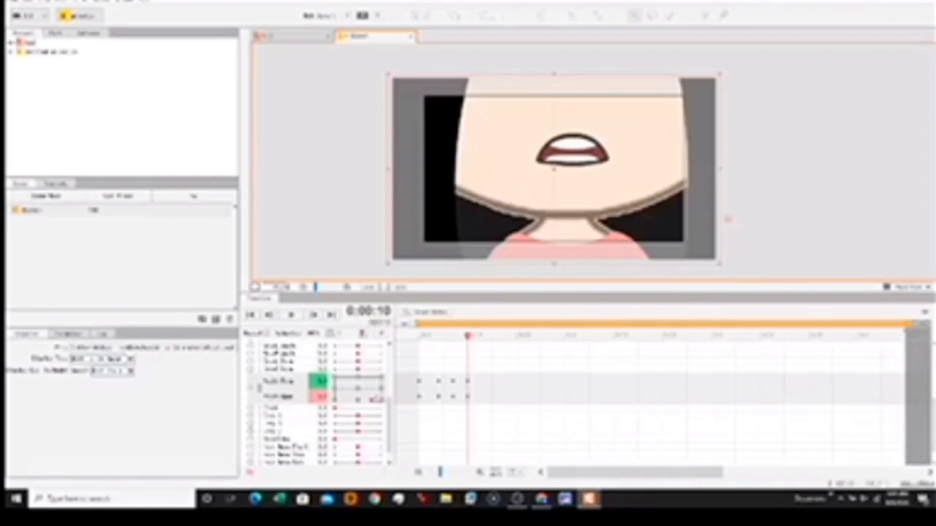
Key the closed mouth from the center keyform at 0:00:14, and play the mouth animation from the start
drag(469, 338, 487, 337)
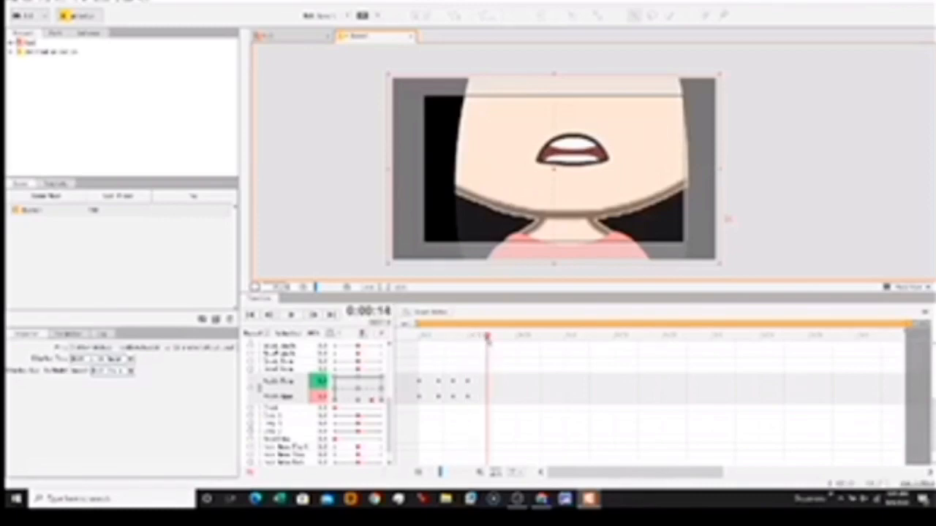
drag(372, 401, 356, 378)
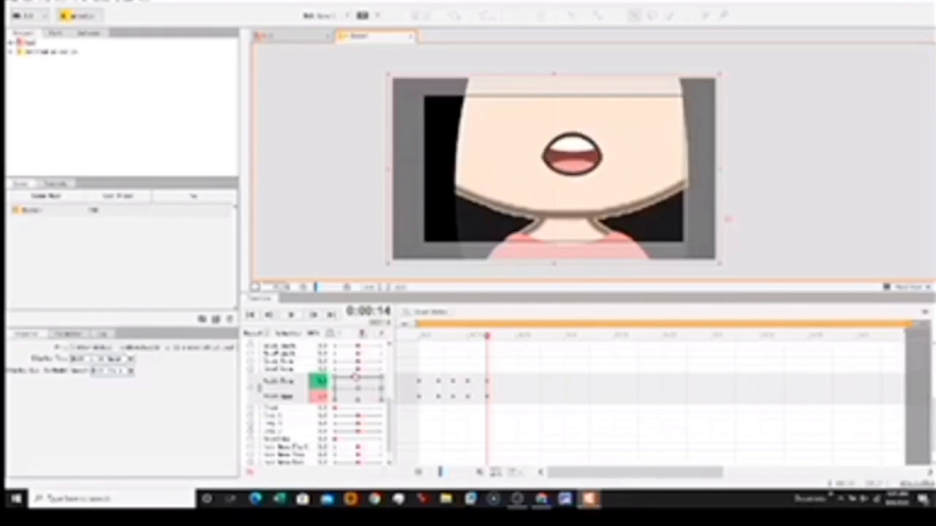
click(358, 389)
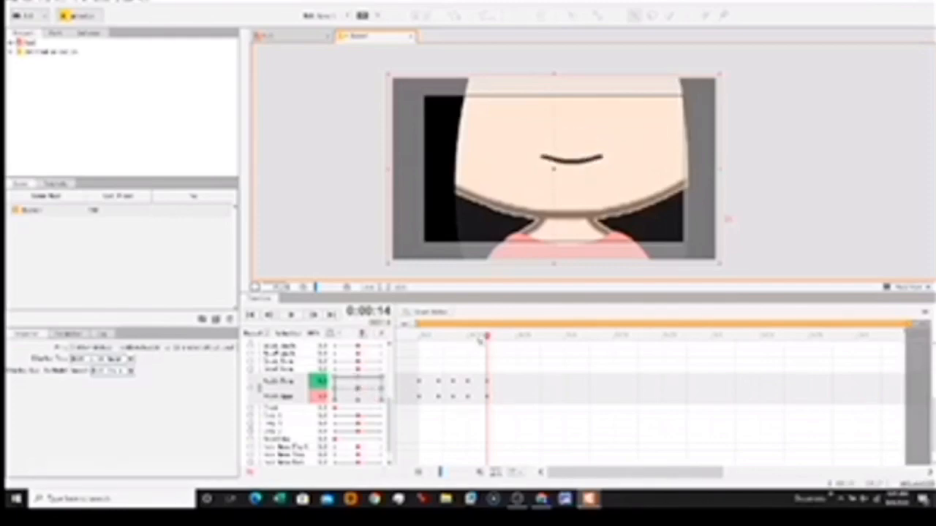
drag(488, 335, 401, 342)
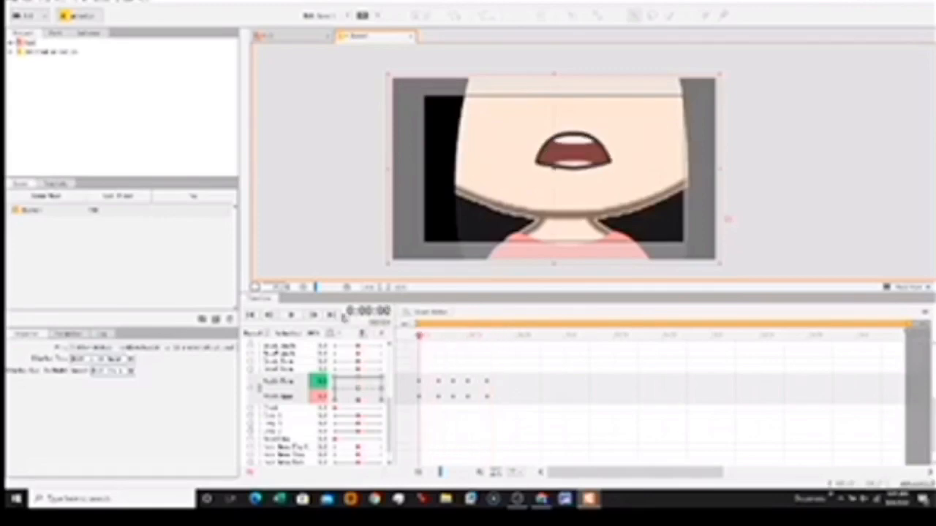
click(292, 314)
click(292, 314)
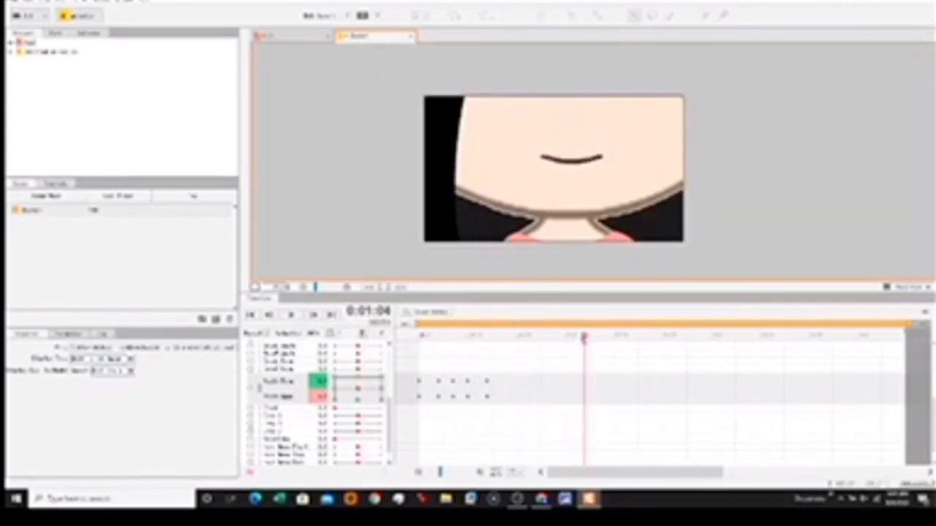
Key an open smile at 0:00:22 and a narrower toothy smile at 0:00:27 with the linked mouth parameters
click(524, 337)
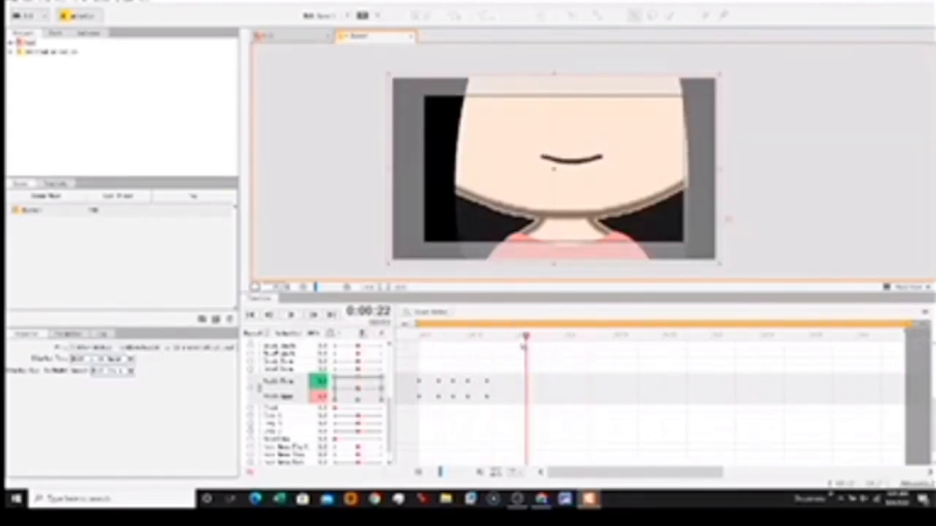
click(339, 392)
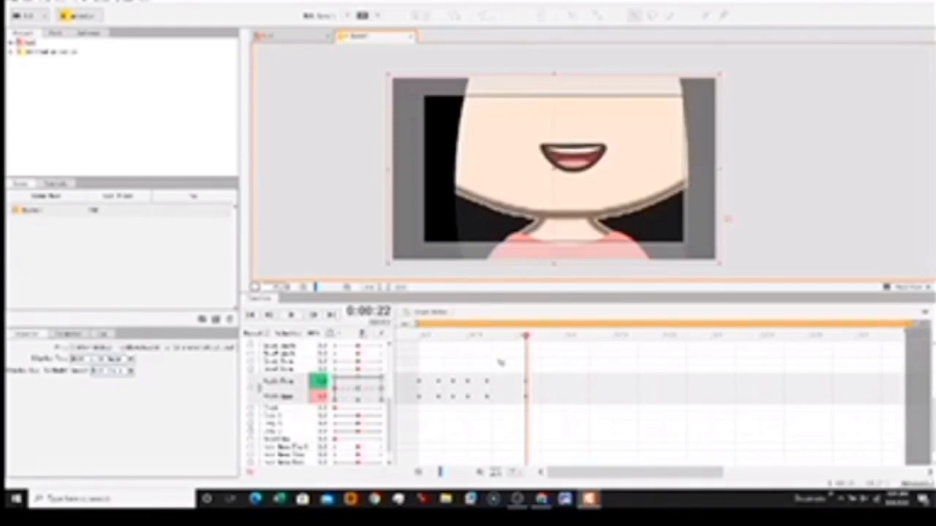
drag(525, 337, 550, 345)
click(335, 383)
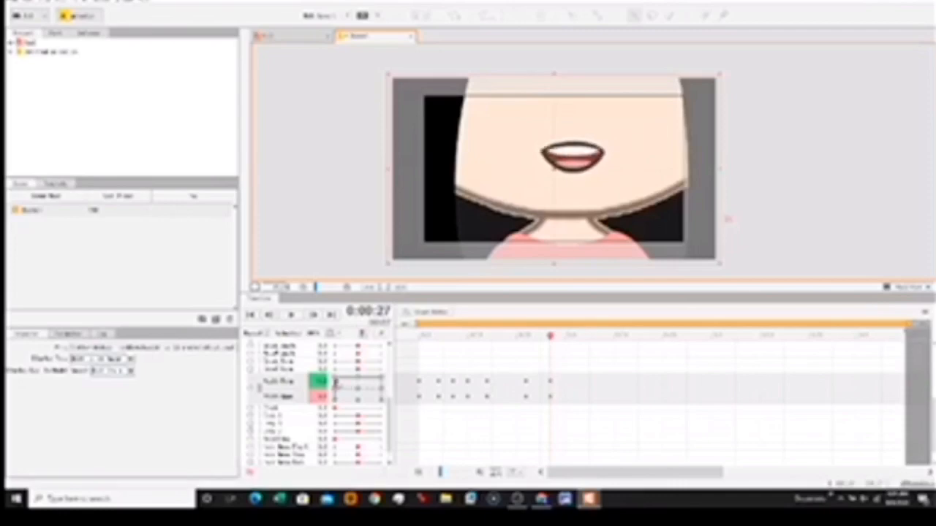
drag(335, 383, 335, 399)
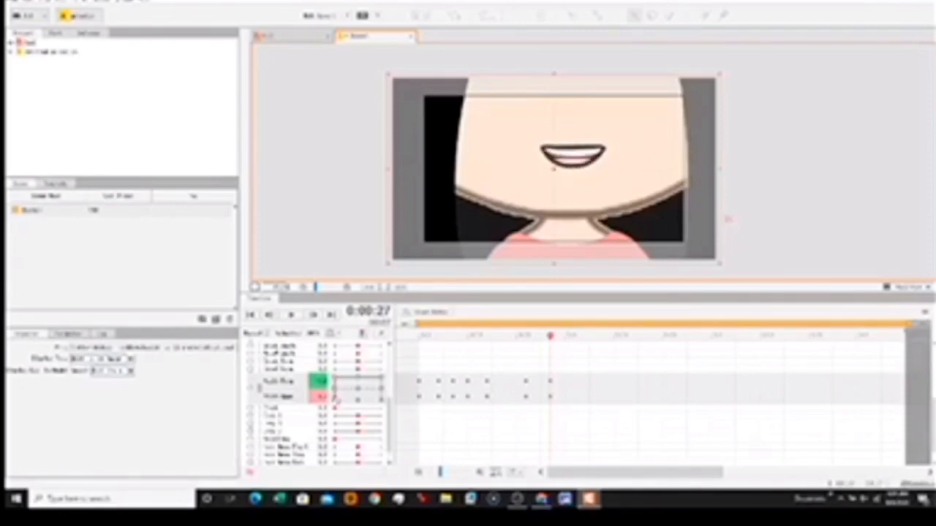
Key an open smile at 0:01:03 and the closed mouth at 0:01:13 with the linked mouth parameters
drag(549, 336, 577, 336)
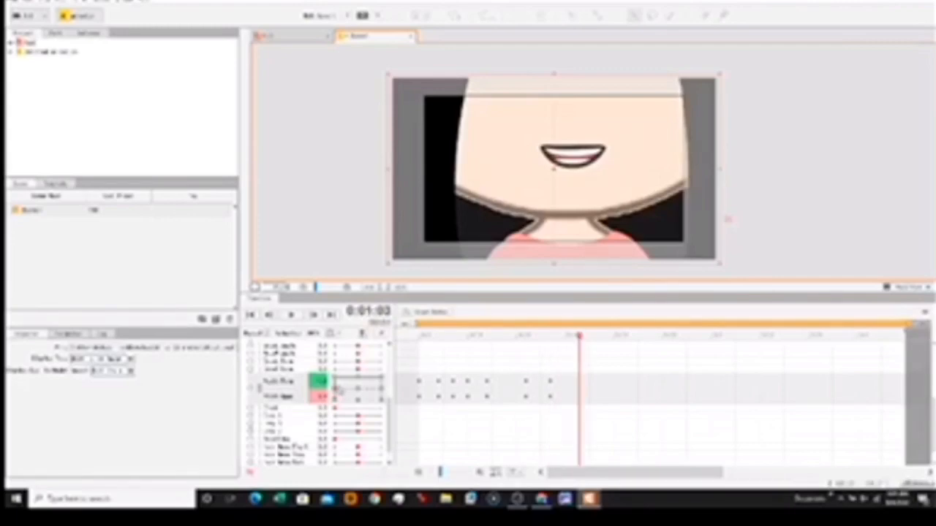
drag(337, 388, 337, 389)
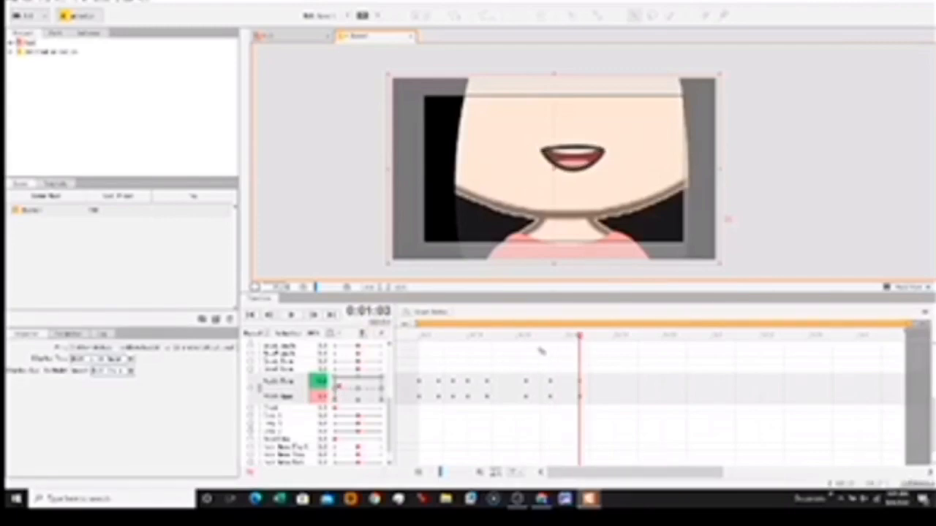
drag(580, 335, 629, 338)
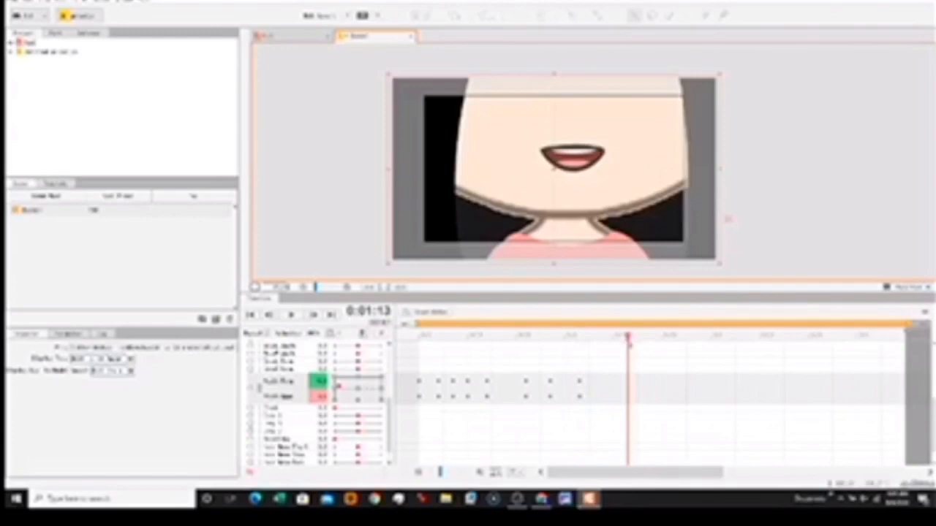
drag(355, 390, 360, 395)
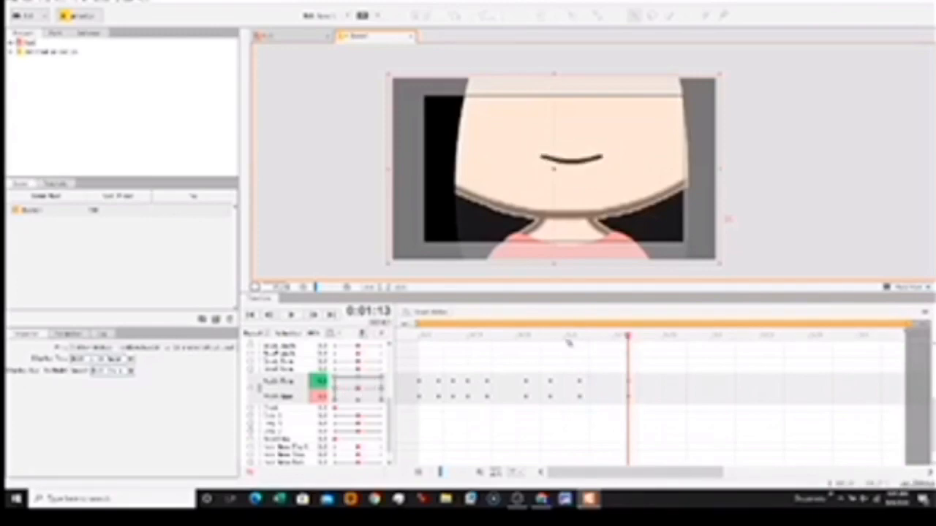
Key a toothy smile at 0:01:18 with the linked mouth parameters
drag(627, 338, 672, 340)
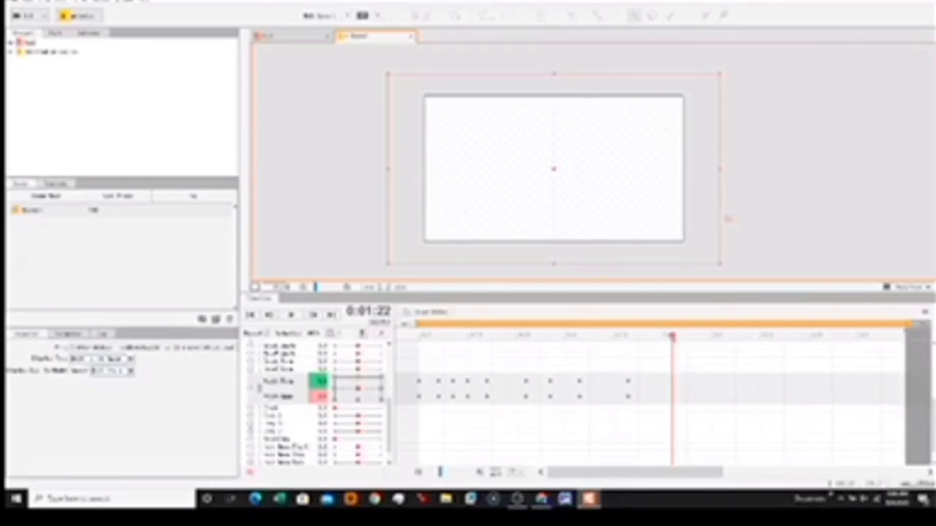
drag(672, 337, 658, 337)
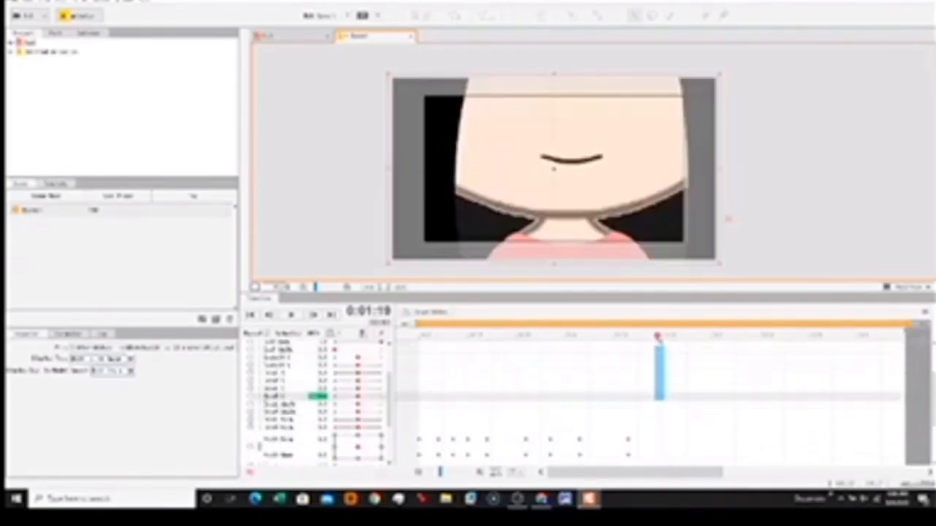
scroll(343, 436, down, 3)
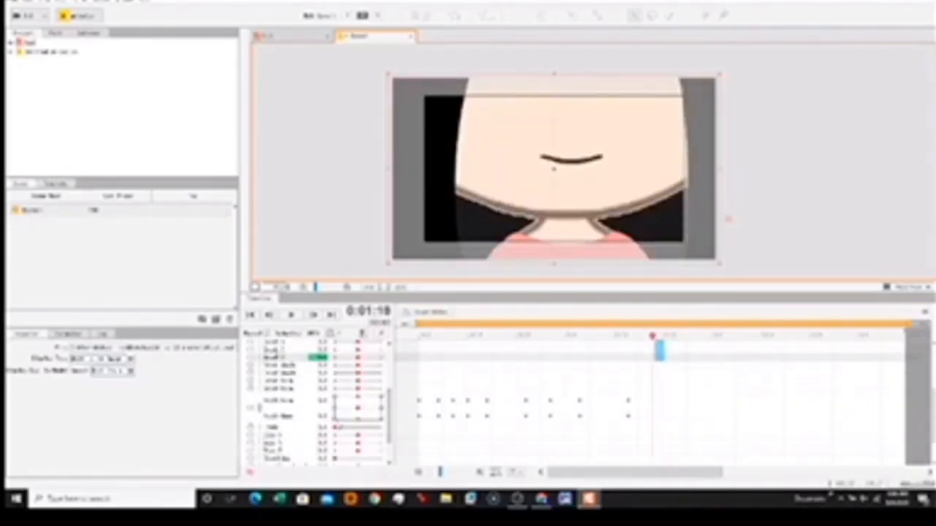
drag(358, 411, 414, 382)
Play the mouth animation from 0:00:00 to review all the keyed mouth shapes
drag(653, 336, 372, 371)
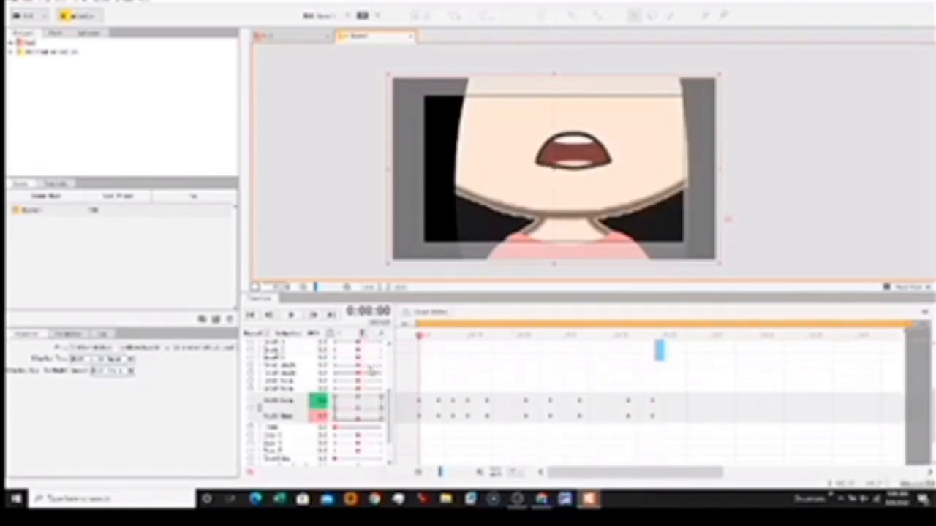
click(290, 314)
click(291, 315)
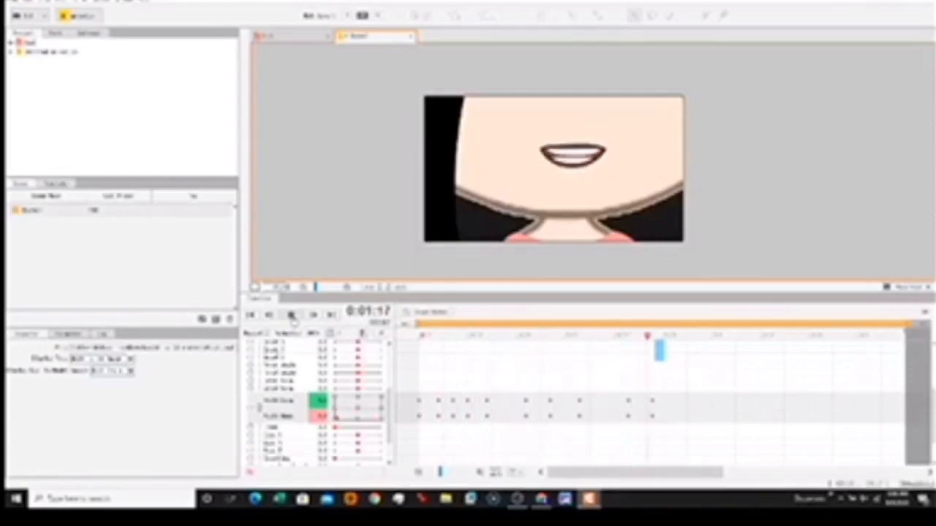
Export the animation to the Downloads folder under the file name anim, and close the folder window
click(14, 4)
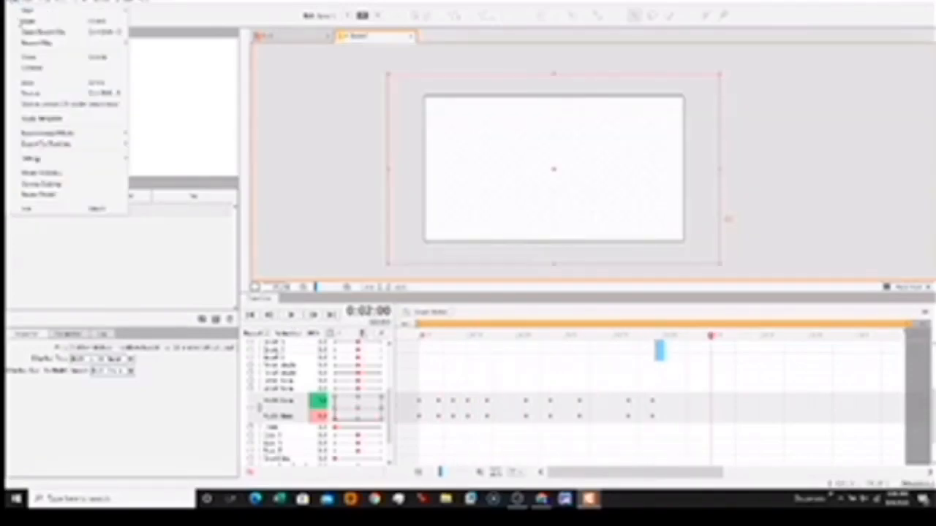
mouse_move(56, 146)
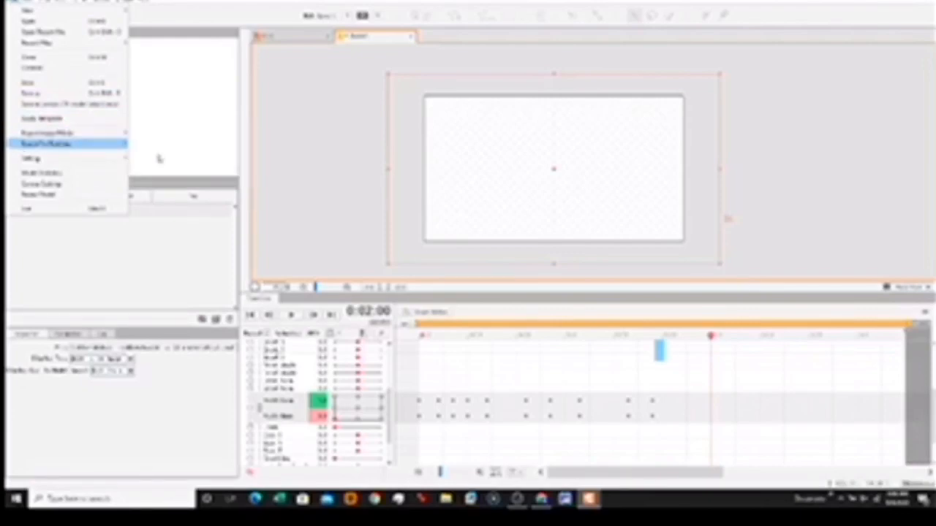
mouse_move(73, 133)
click(163, 166)
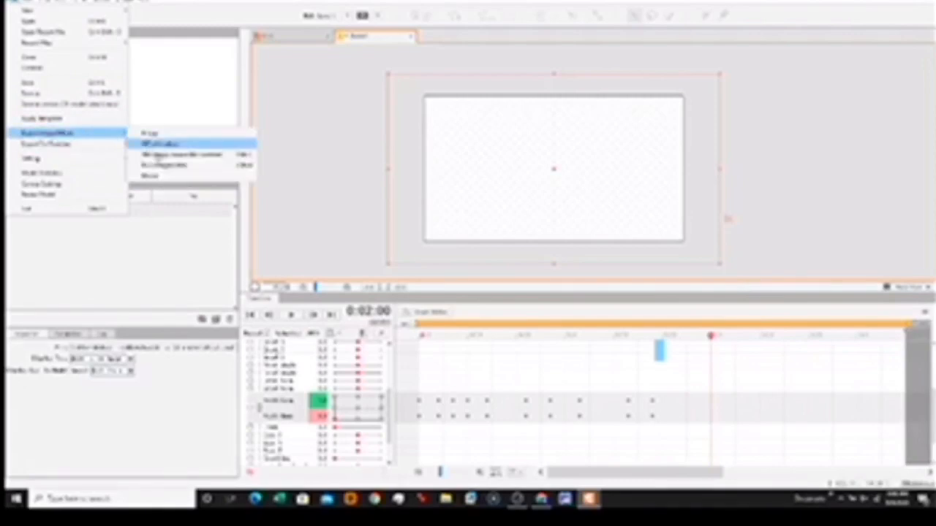
click(164, 144)
click(453, 407)
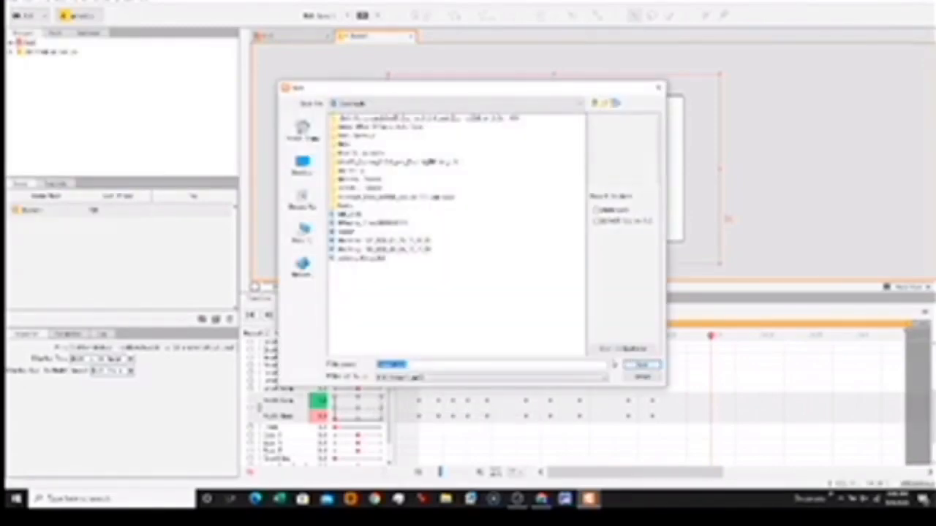
text(anim)
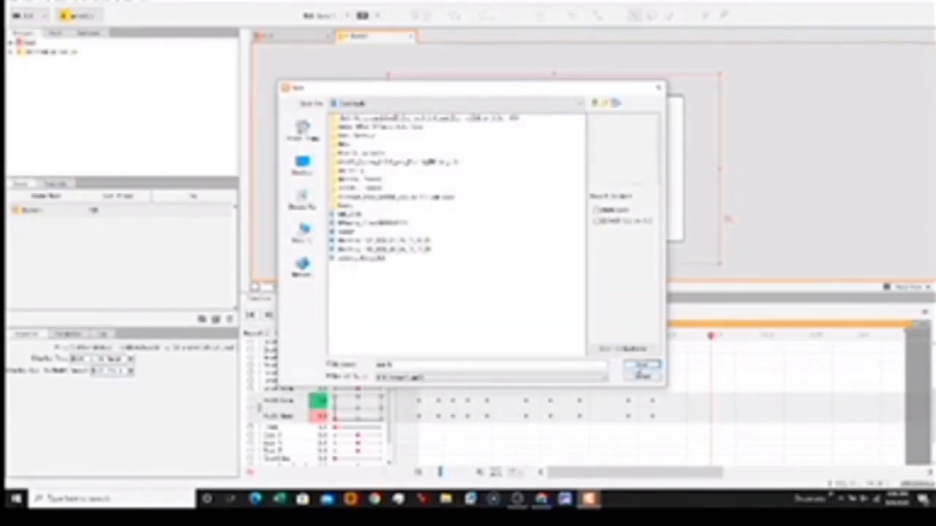
click(641, 365)
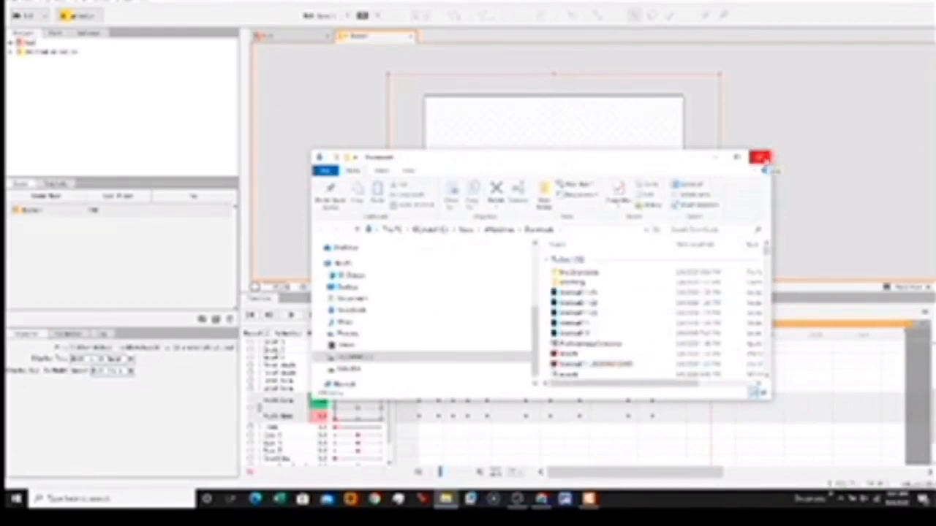
click(760, 158)
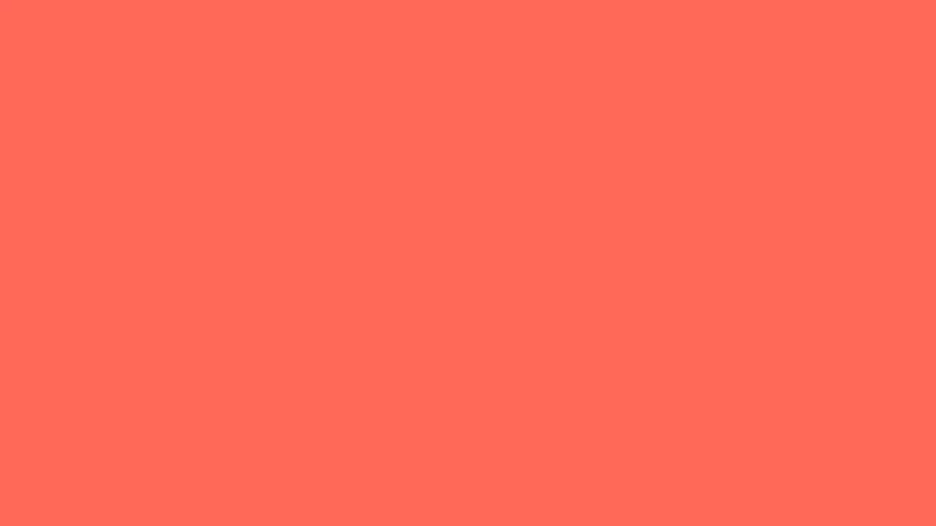